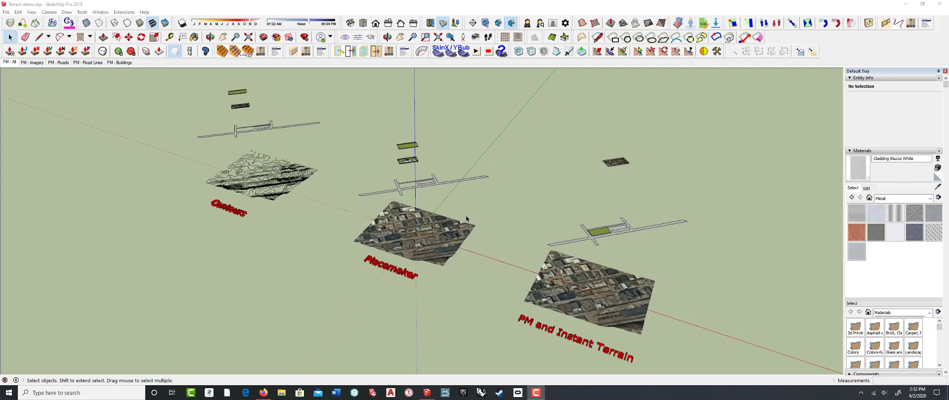
# - Explode the contour line groups at the Contours label into loose edges
pyautogui.moveTo(465, 219); pyautogui.dragTo(467, 229, button='middle')
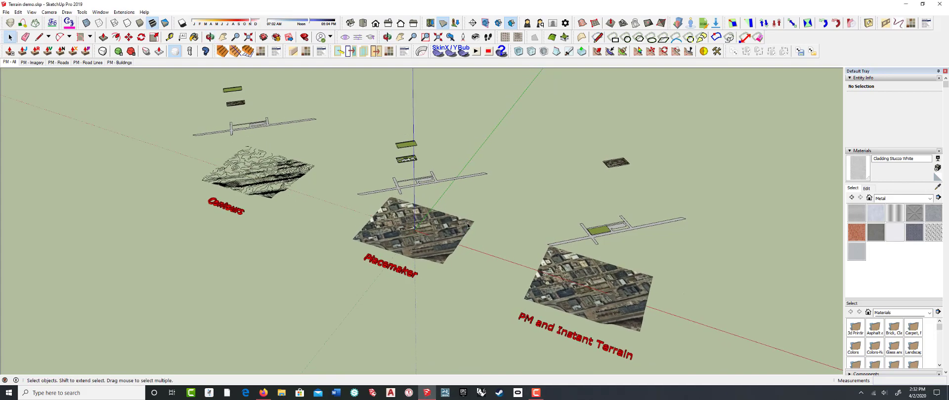
pyautogui.moveTo(299, 212); pyautogui.dragTo(305, 237, button='middle')
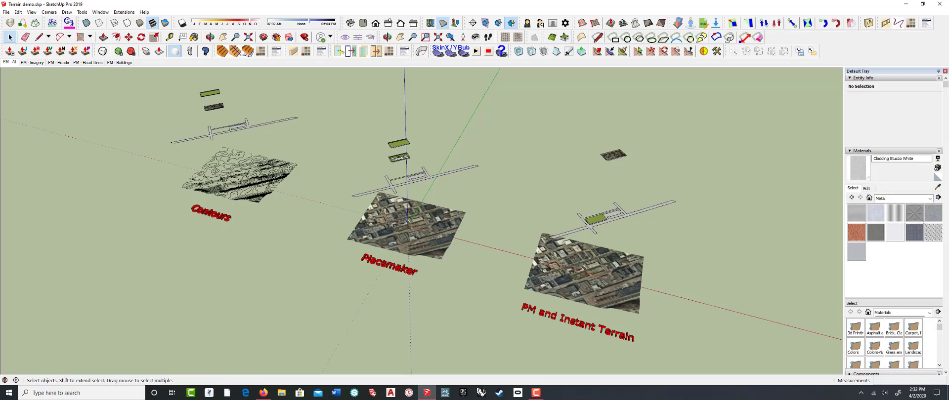
pyautogui.keyDown('shift'); pyautogui.moveTo(221, 180); pyautogui.dragTo(376, 192, button='middle'); pyautogui.keyUp('shift')
pyautogui.scroll(3, 360, 202)
pyautogui.moveTo(218, 184); pyautogui.dragTo(429, 278)
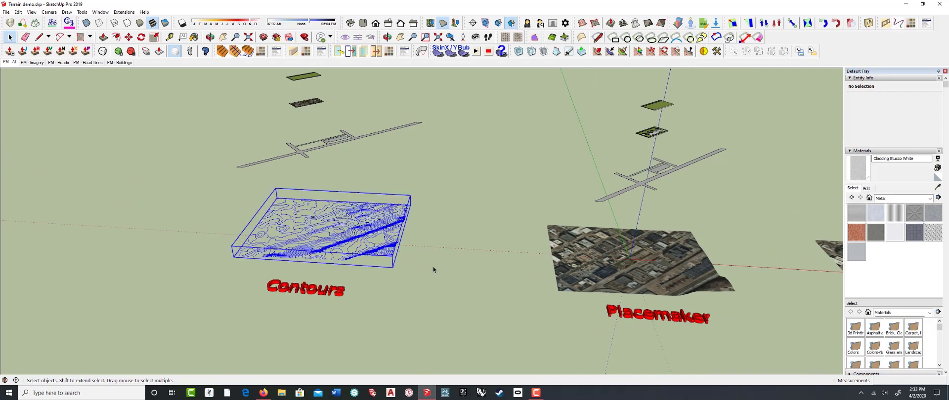
pyautogui.rightClick(364, 237)
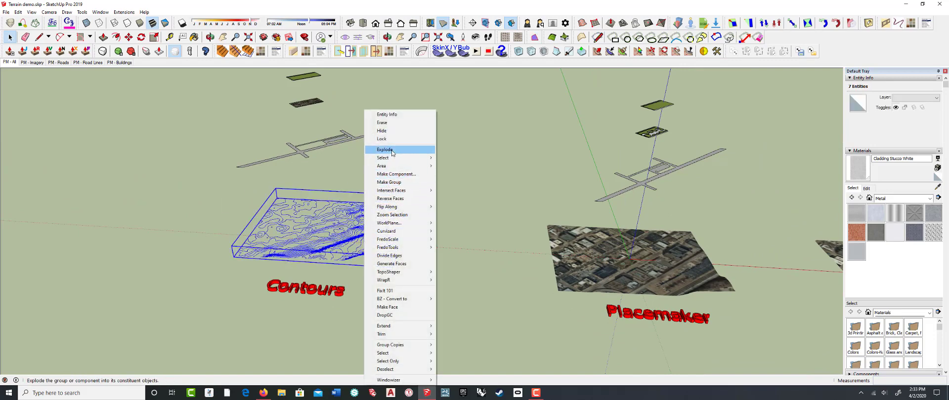
pyautogui.click(385, 150)
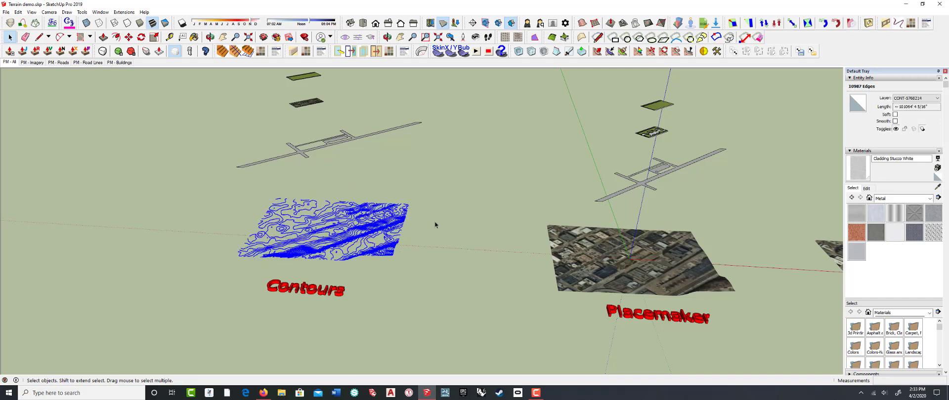
# - Copy the exploded contour edges along the red axis, about 2549' away from the originals on the side opposite the Placemaker terrain
pyautogui.moveTo(434, 224); pyautogui.dragTo(406, 210, button='middle')
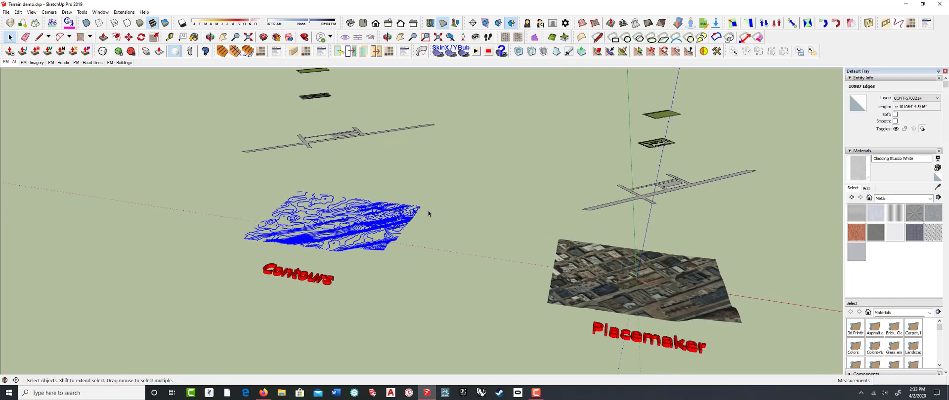
pyautogui.scroll(-2, 438, 211)
pyautogui.scroll(-2, 439, 213)
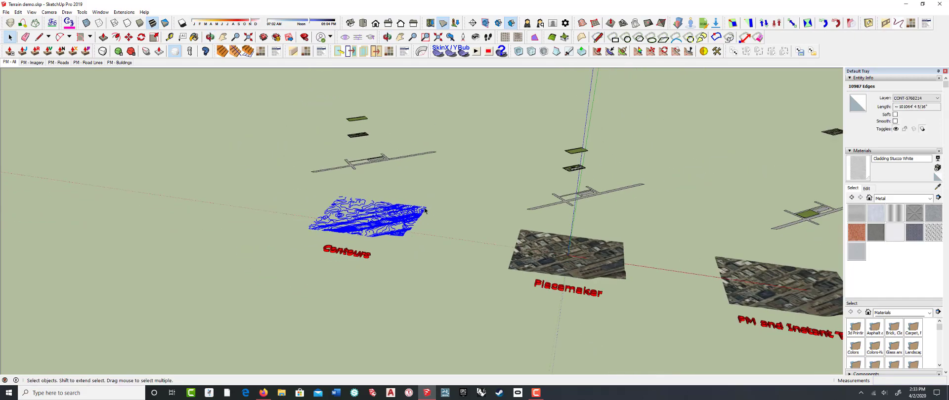
pyautogui.press('m')
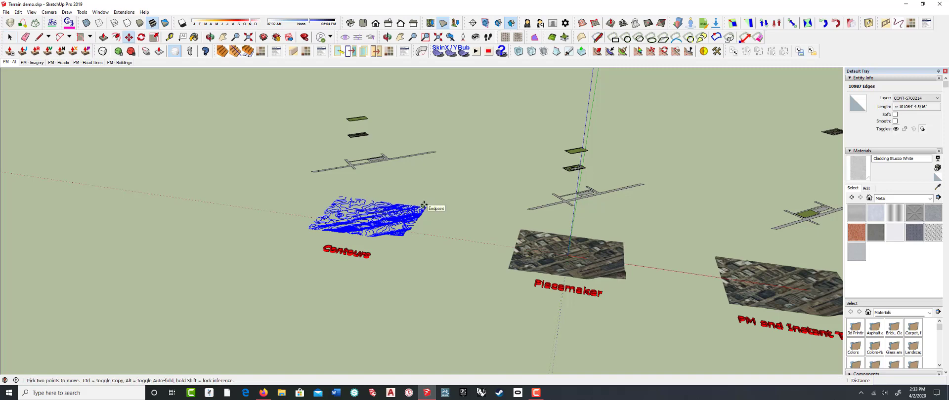
pyautogui.click(426, 207)
pyautogui.press('ctrl')
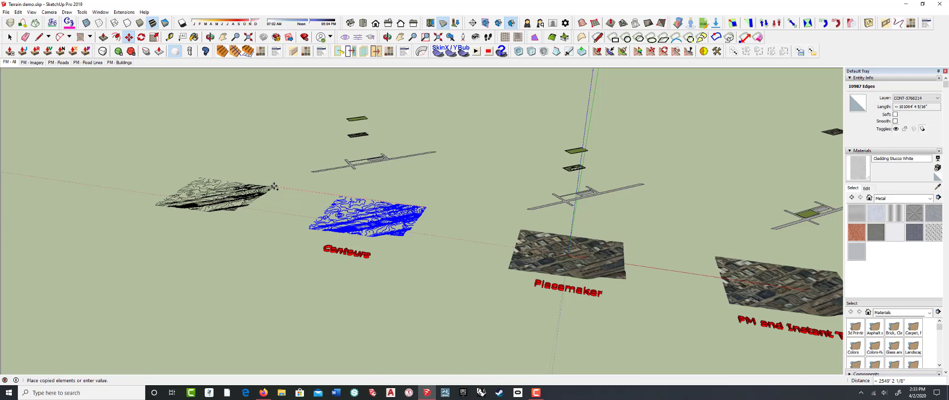
pyautogui.click(274, 187)
pyautogui.press('space')
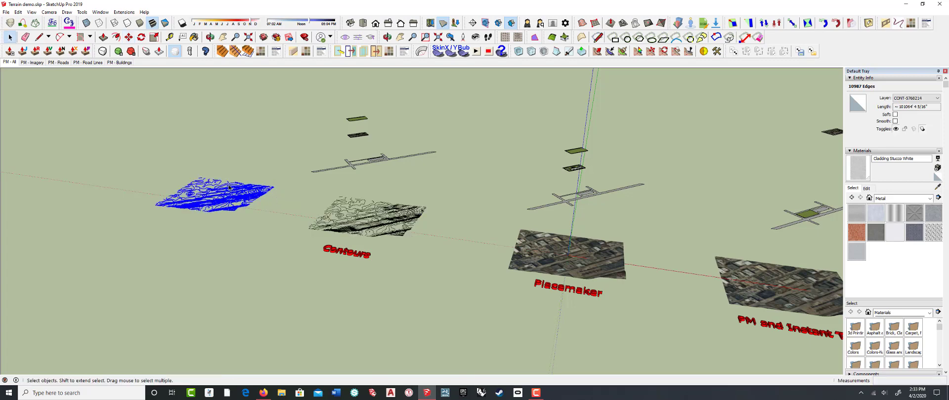
# - Generate a terrain surface from the copied contours with the Sandbox From Contours tool
pyautogui.moveTo(264, 195); pyautogui.dragTo(277, 184, button='middle')
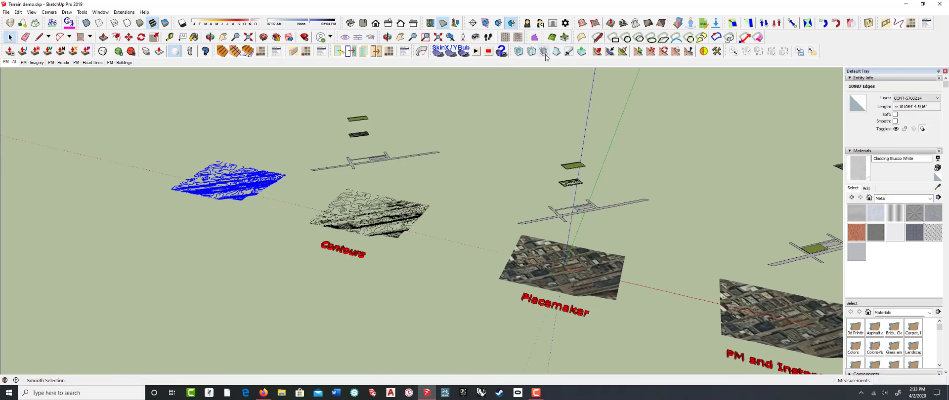
pyautogui.click(583, 23)
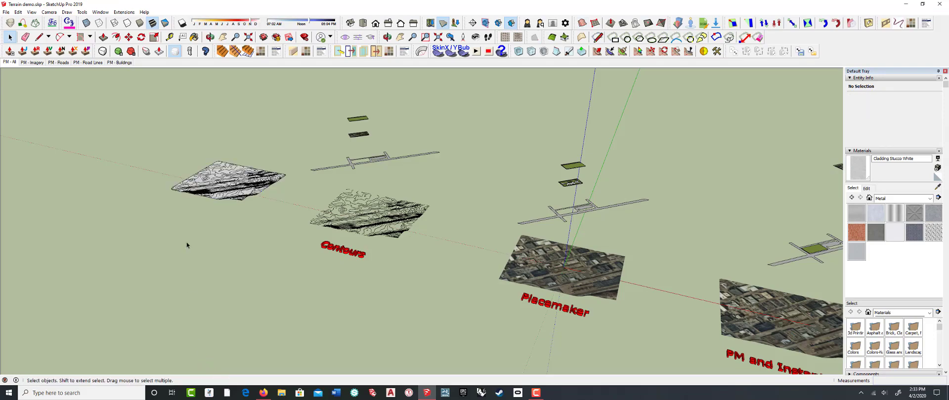
pyautogui.scroll(10, 197, 176)
pyautogui.moveTo(196, 176); pyautogui.dragTo(237, 233, button='middle')
pyautogui.scroll(-5, 292, 237)
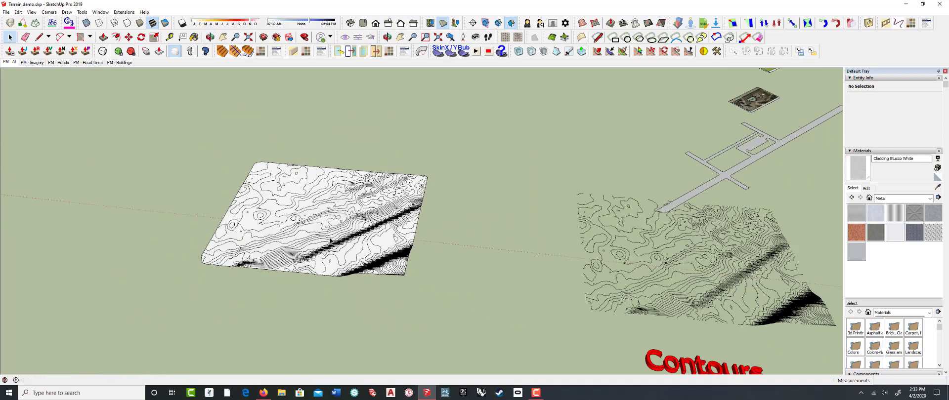
# - Run TopoShaper's quad-mesh terrain generation on the original contours and calculate the terrain preview
pyautogui.moveTo(330, 241); pyautogui.dragTo(409, 172, button='middle')
pyautogui.moveTo(357, 170); pyautogui.dragTo(622, 269)
pyautogui.moveTo(615, 202); pyautogui.dragTo(589, 206, button='middle')
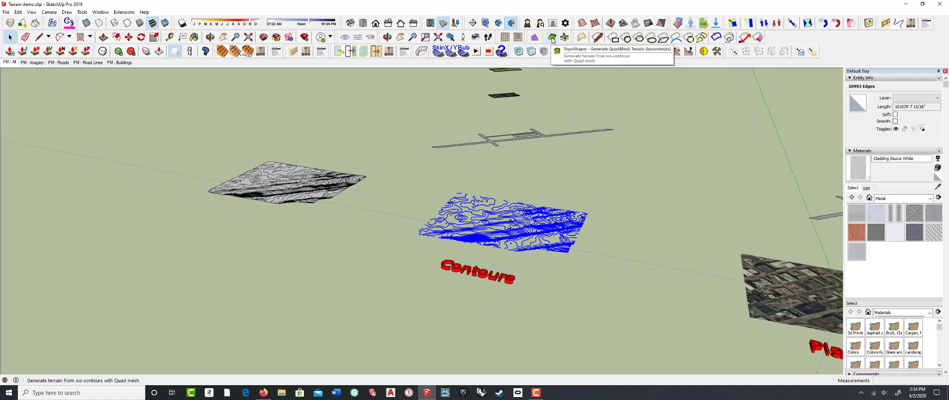
pyautogui.click(552, 39)
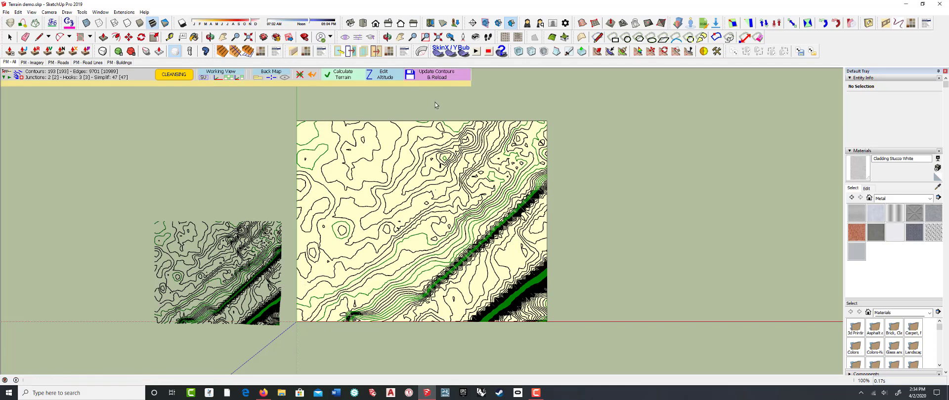
pyautogui.click(354, 81)
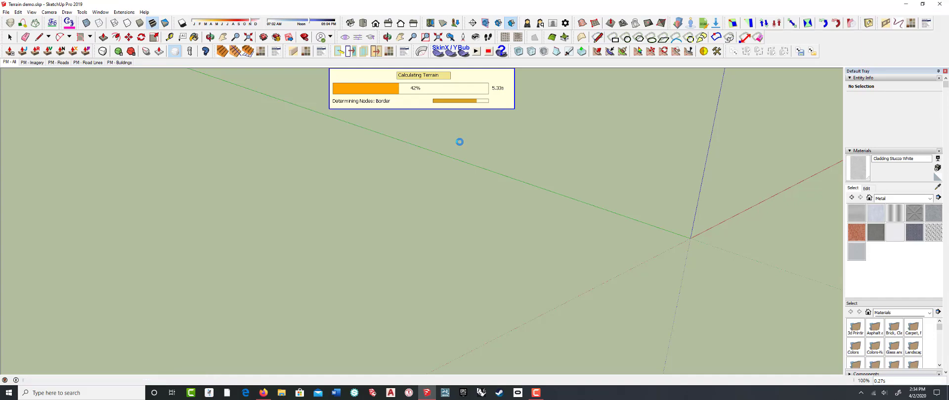
pyautogui.scroll(-3, 458, 144)
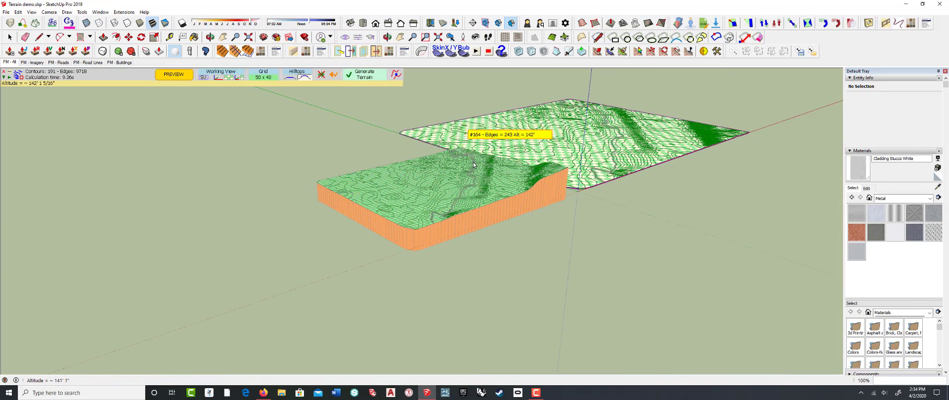
# - Set the TopoShaper preview's grid dimensions to 100 in X and 80 in Y and recalculate the terrain
pyautogui.moveTo(459, 144)
pyautogui.mouseDown(button='middle')
pyautogui.moveTo(468, 193)
pyautogui.moveTo(455, 192)
pyautogui.mouseUp(button='middle')
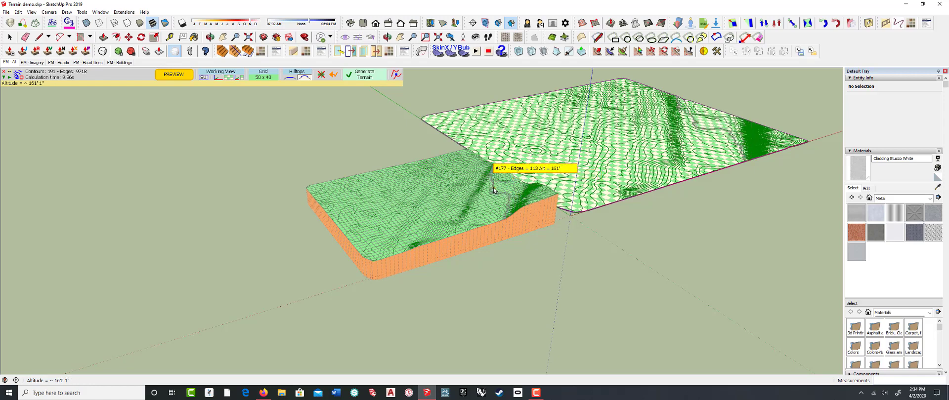
pyautogui.scroll(2, 495, 191)
pyautogui.moveTo(470, 214); pyautogui.dragTo(461, 215, button='middle')
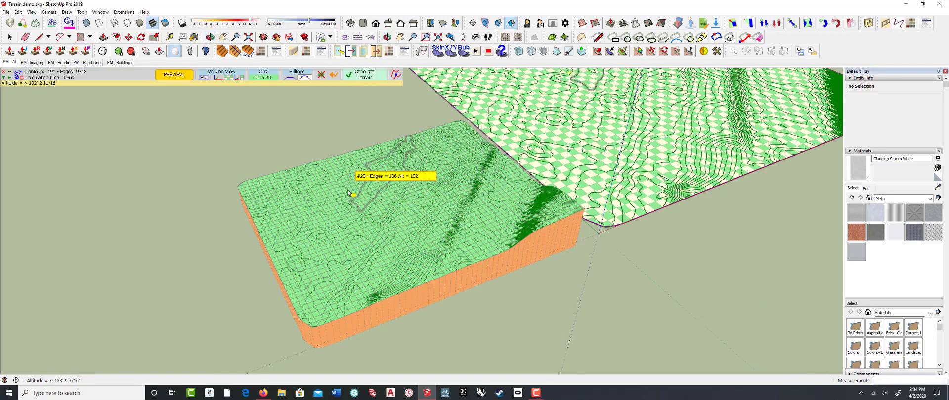
pyautogui.scroll(2, 408, 216)
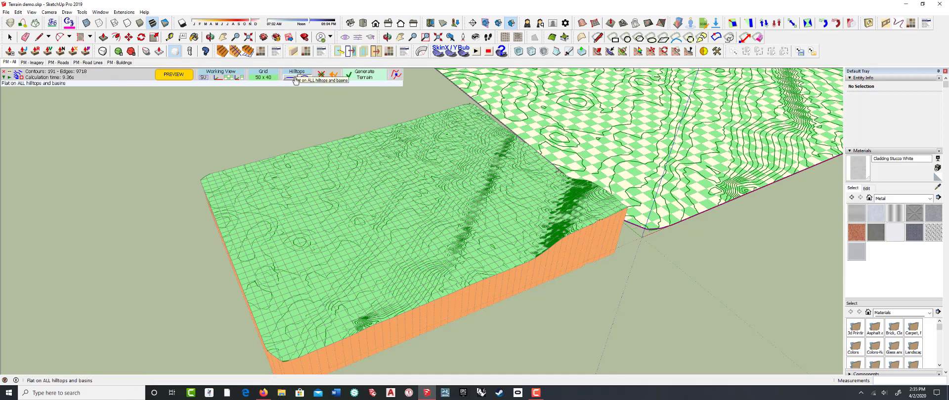
pyautogui.click(269, 81)
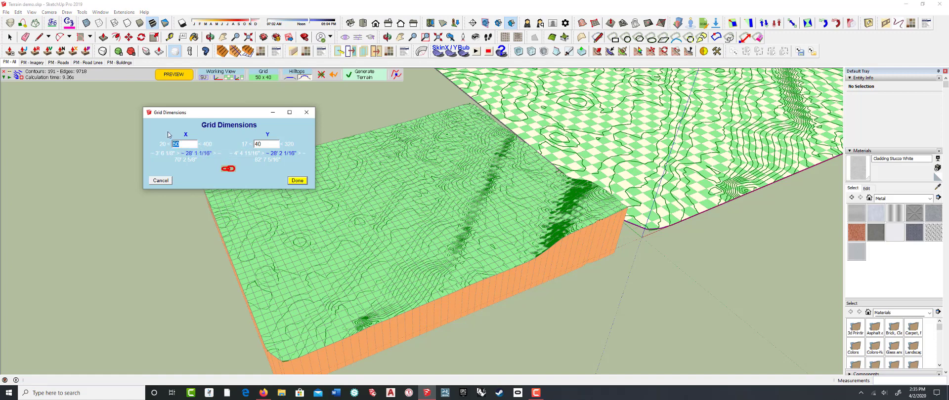
pyautogui.doubleClick(263, 144)
pyautogui.write('80')
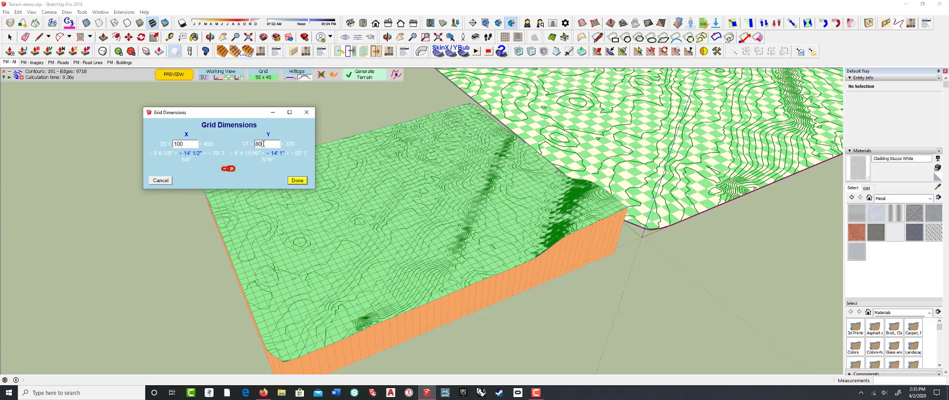
pyautogui.click(297, 181)
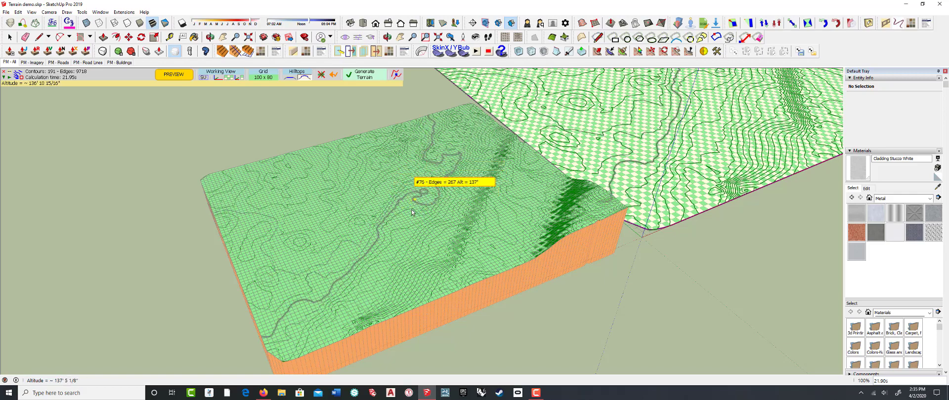
# - Generate the final TopoShaper terrain from the 100 x 80 grid preview
pyautogui.scroll(2, 403, 211)
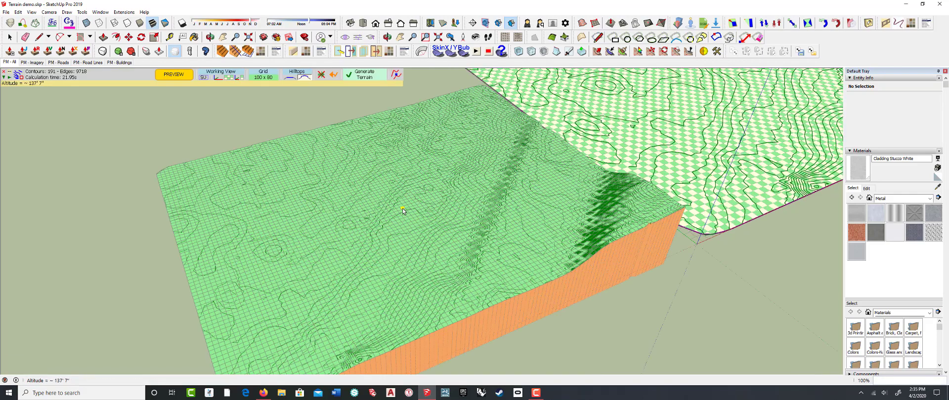
pyautogui.scroll(1, 403, 212)
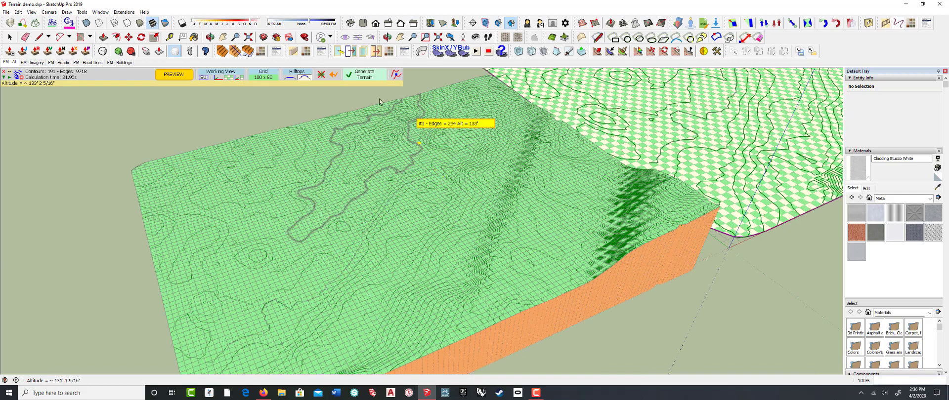
pyautogui.click(358, 77)
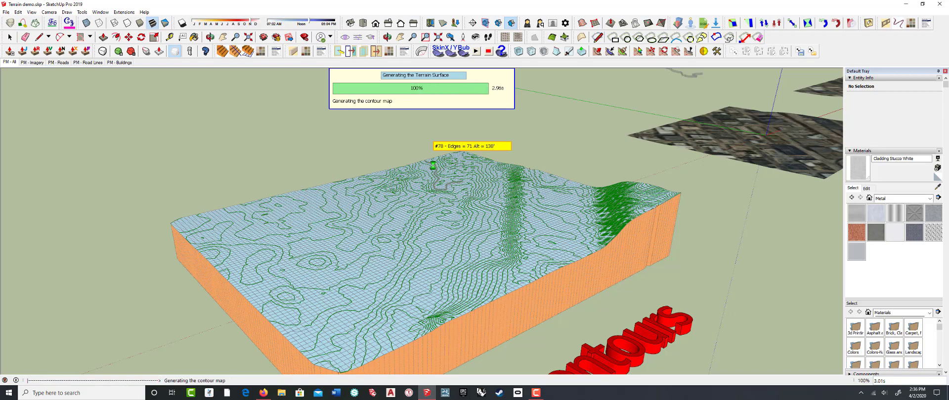
pyautogui.click(418, 134)
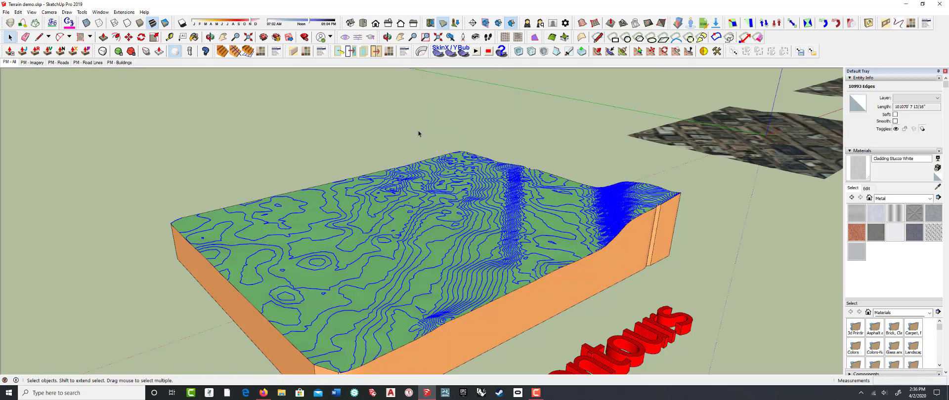
# - Delete the original contour edges still selected on the new TopoShaper terrain
pyautogui.scroll(-3, 420, 130)
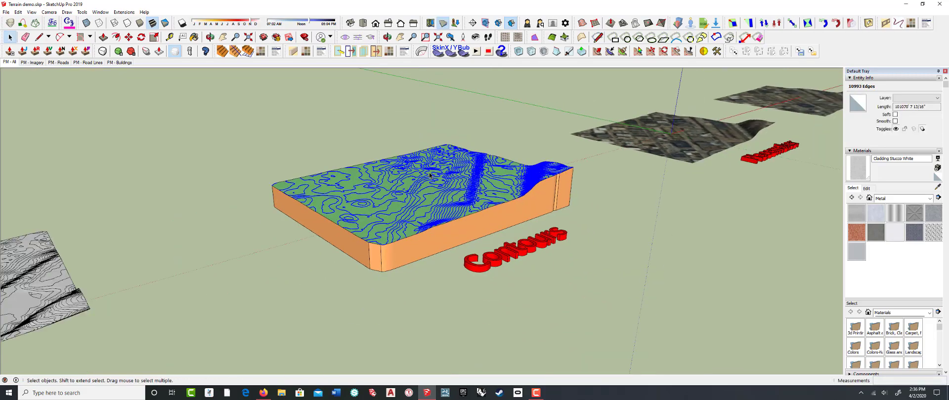
pyautogui.press('Delete')
pyautogui.moveTo(484, 179); pyautogui.dragTo(435, 220, button='middle')
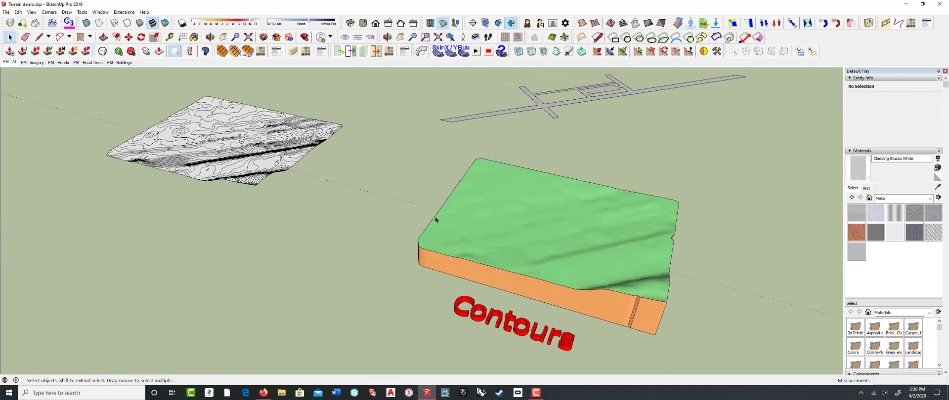
# - Turn on hidden geometry and compare the mesh of the green TopoShaper terrain with that of the From Contours terrain
pyautogui.click(260, 160)
pyautogui.moveTo(62, 74); pyautogui.dragTo(134, 109)
pyautogui.moveTo(223, 123); pyautogui.dragTo(238, 140, button='middle')
pyautogui.click(32, 12)
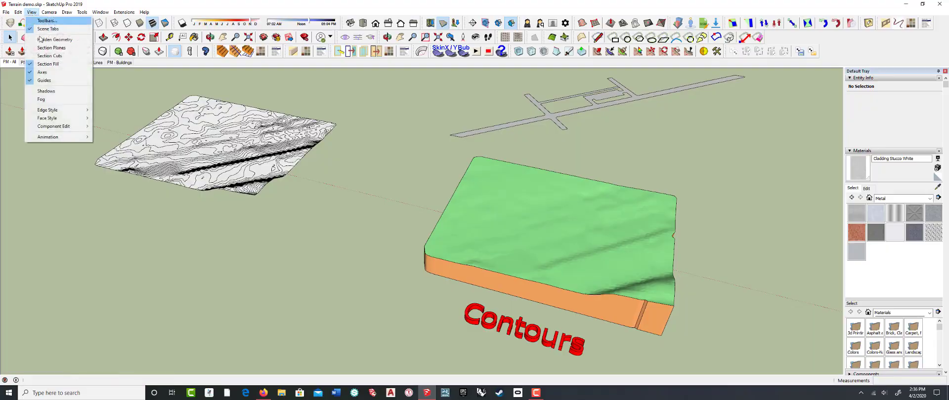
pyautogui.click(42, 39)
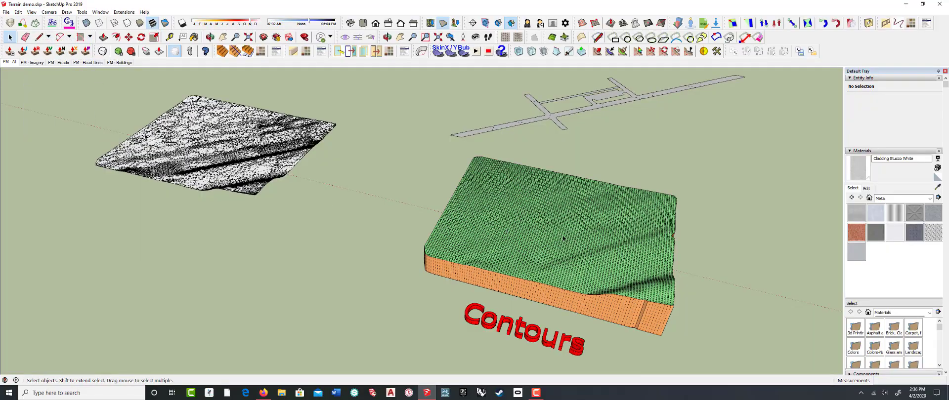
pyautogui.scroll(8, 563, 238)
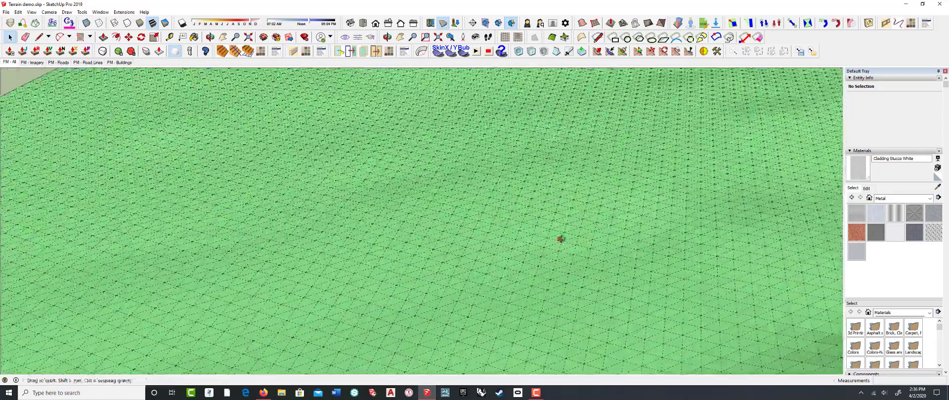
pyautogui.moveTo(561, 239); pyautogui.dragTo(580, 218, button='middle')
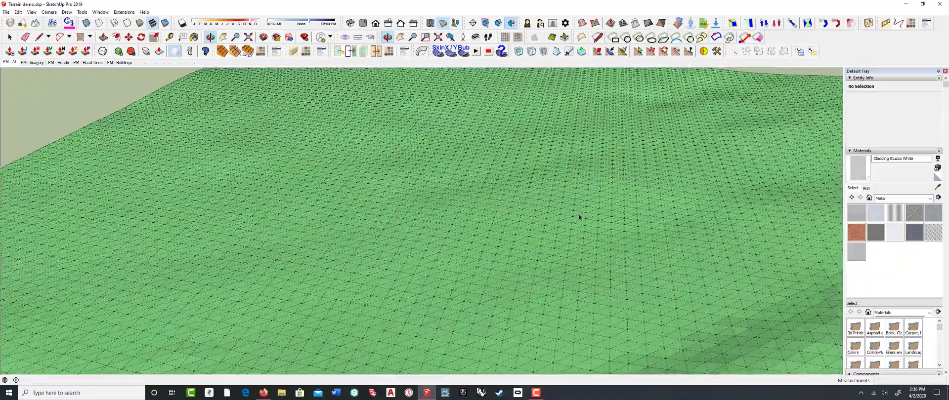
pyautogui.scroll(-10, 580, 217)
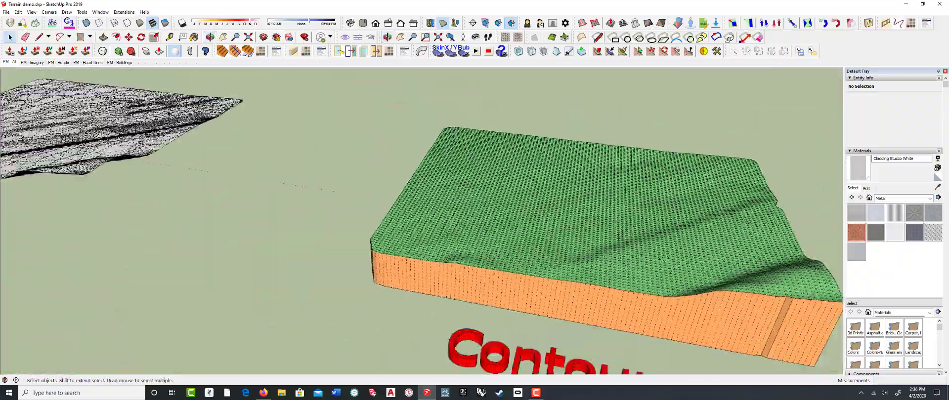
pyautogui.keyDown('shift'); pyautogui.moveTo(160, 110); pyautogui.dragTo(295, 180, button='middle'); pyautogui.keyUp('shift')
pyautogui.scroll(5, 432, 218)
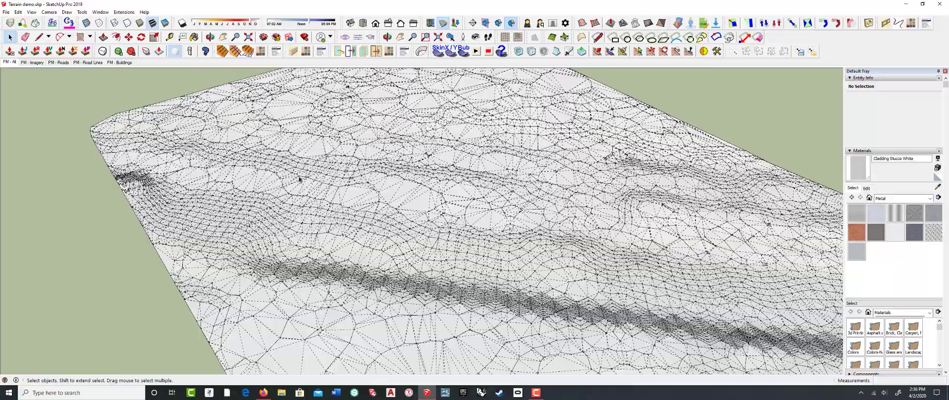
# - Delete the white From Contours terrain mesh and turn off hidden geometry
pyautogui.scroll(-3, 416, 200)
pyautogui.scroll(4, 417, 200)
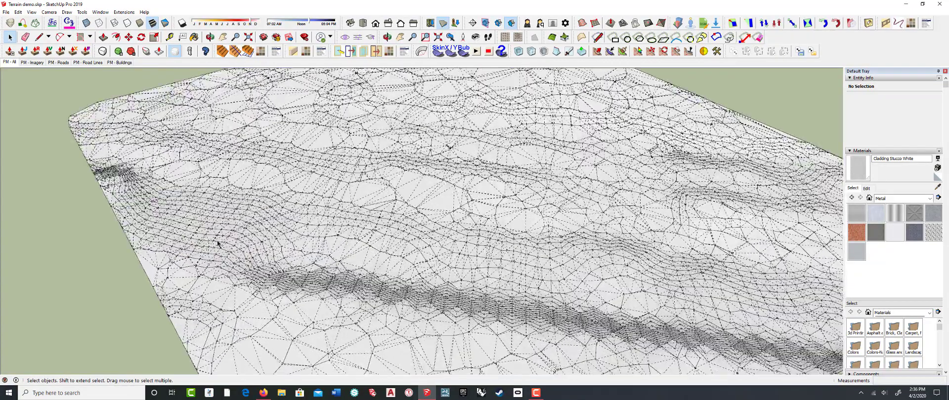
pyautogui.moveTo(218, 243); pyautogui.dragTo(359, 242, button='middle')
pyautogui.scroll(-3, 567, 212)
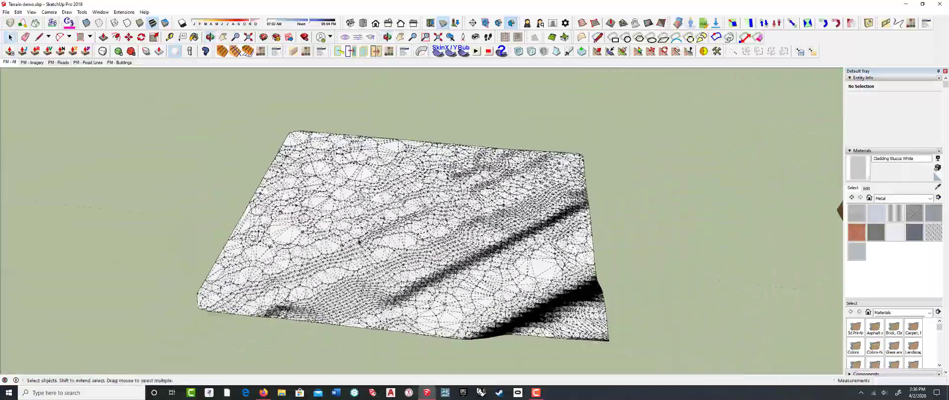
pyautogui.scroll(-5, 347, 236)
pyautogui.moveTo(271, 171); pyautogui.dragTo(494, 298)
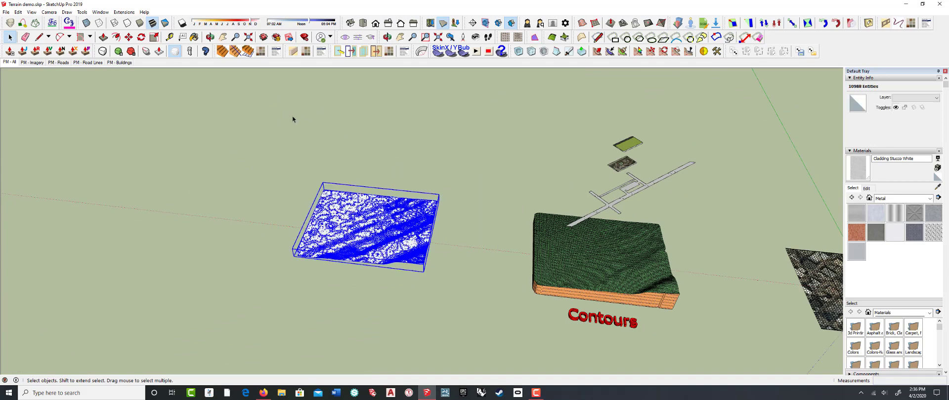
pyautogui.press('Delete')
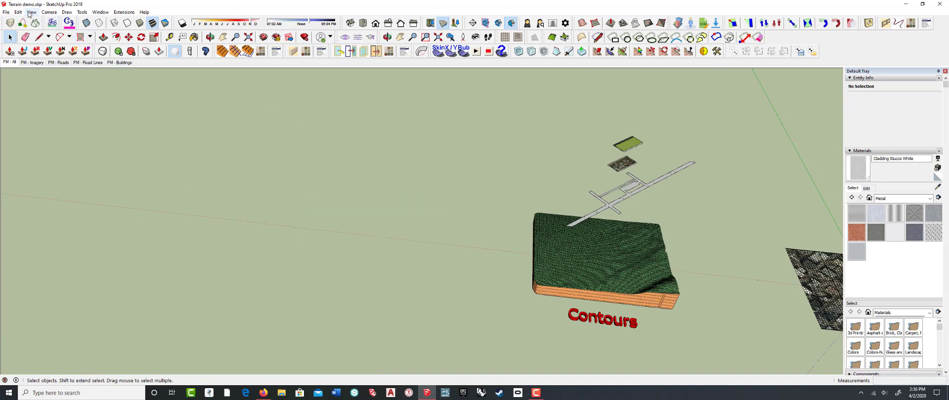
pyautogui.click(30, 12)
pyautogui.click(47, 41)
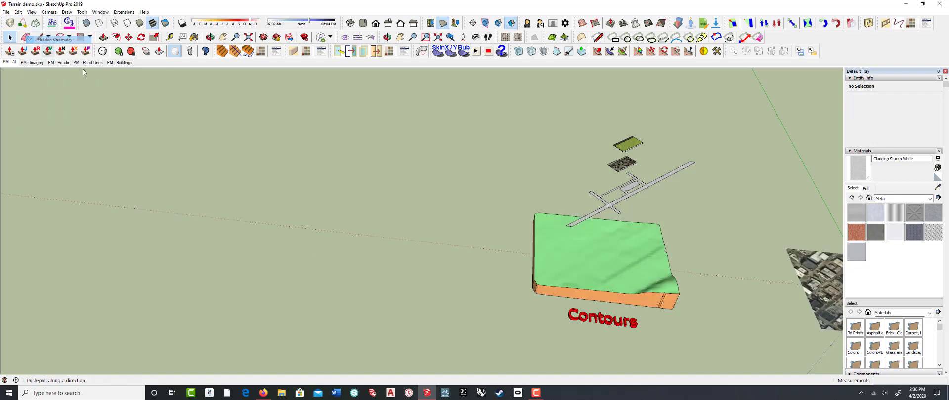
# - Drape the flat road layout floating above the Contours model onto its green terrain surface
pyautogui.scroll(-2, 284, 154)
pyautogui.moveTo(621, 238); pyautogui.dragTo(451, 226, button='middle')
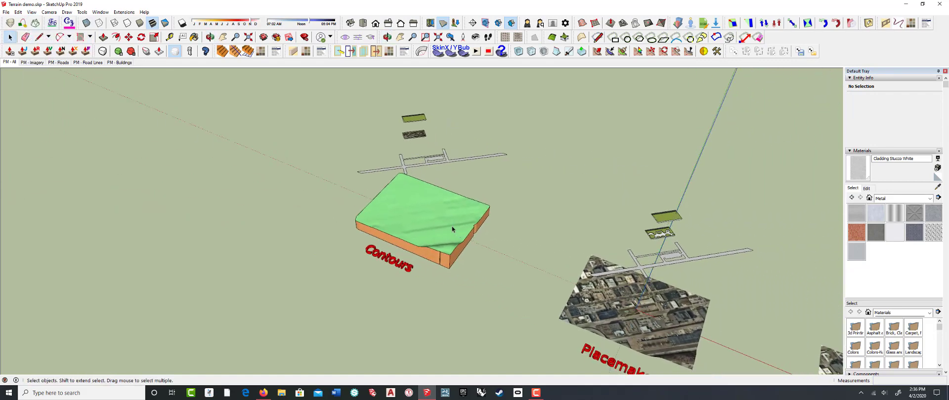
pyautogui.scroll(2, 447, 220)
pyautogui.scroll(-5, 447, 220)
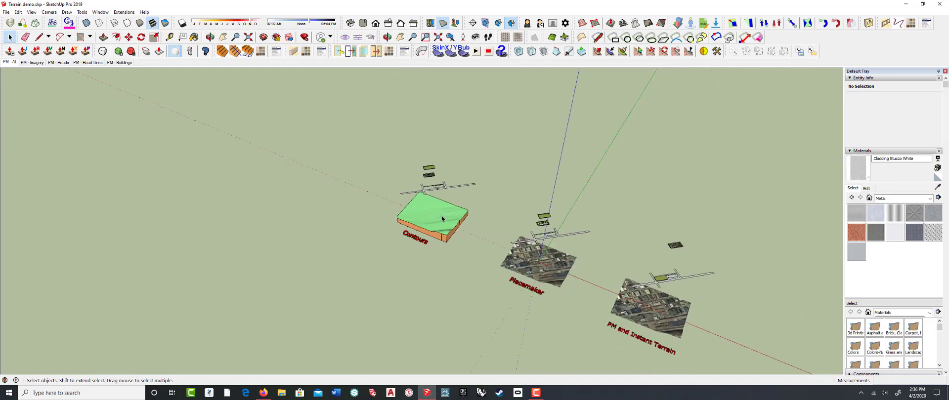
pyautogui.scroll(5, 499, 243)
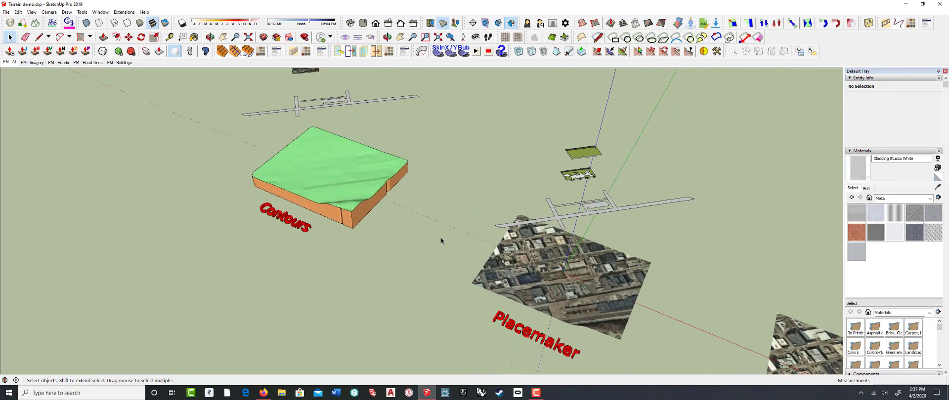
pyautogui.scroll(-1, 412, 218)
pyautogui.scroll(3, 342, 130)
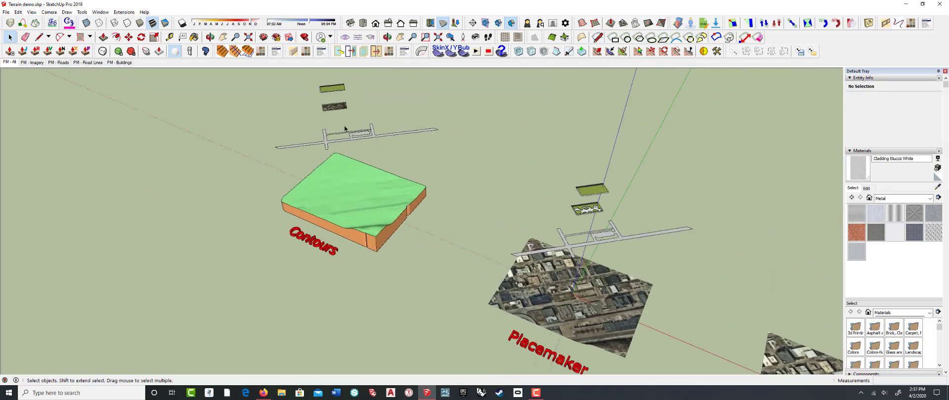
pyautogui.click(368, 139)
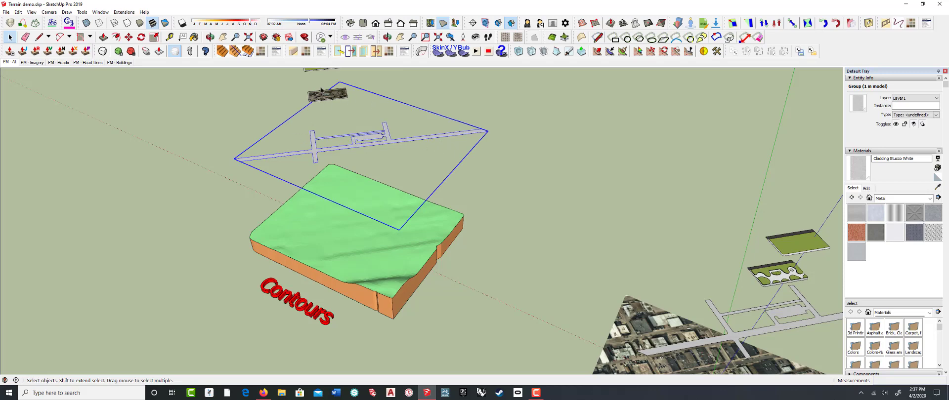
pyautogui.click(636, 23)
pyautogui.click(357, 215)
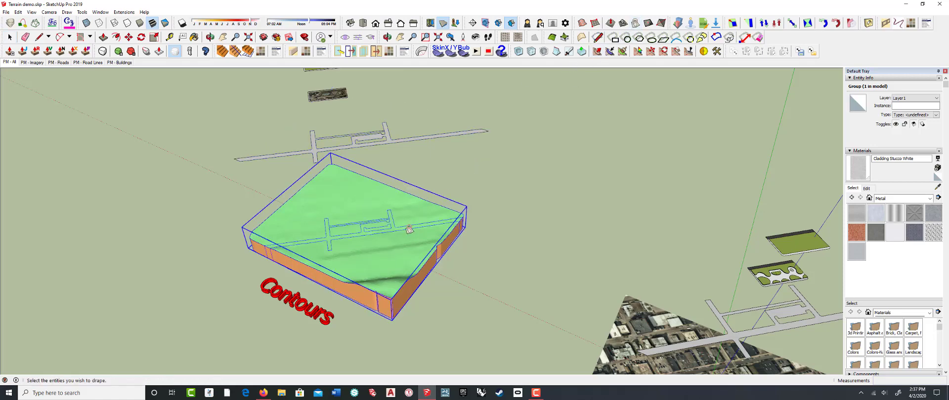
# - Paint the draped road surface inside the terrain group with the Polished Concrete Old material from Asphalt and Concrete
pyautogui.moveTo(382, 236); pyautogui.dragTo(318, 234, button='middle')
pyautogui.scroll(8, 399, 213)
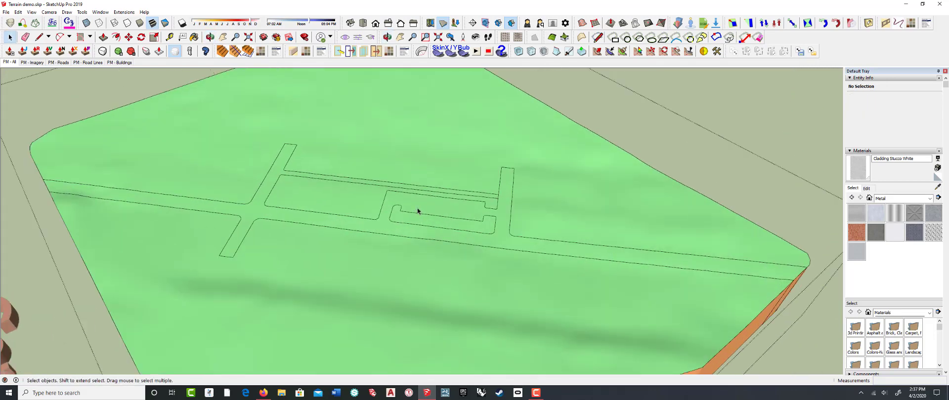
pyautogui.click(417, 209)
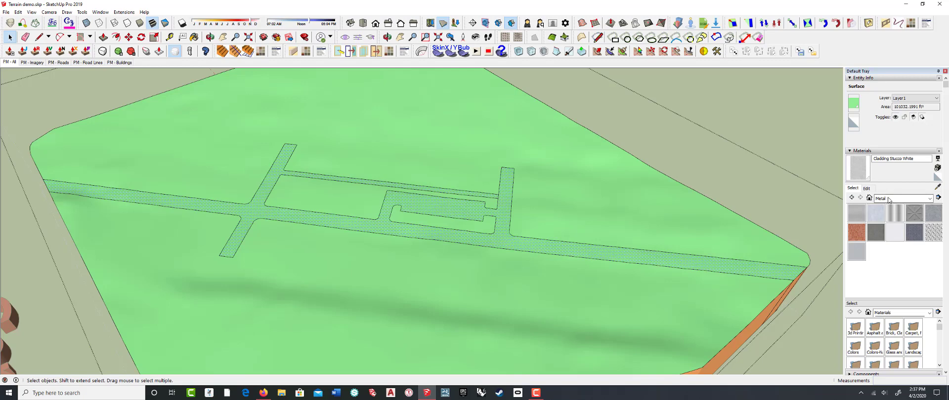
pyautogui.click(904, 198)
pyautogui.click(895, 207)
pyautogui.click(914, 231)
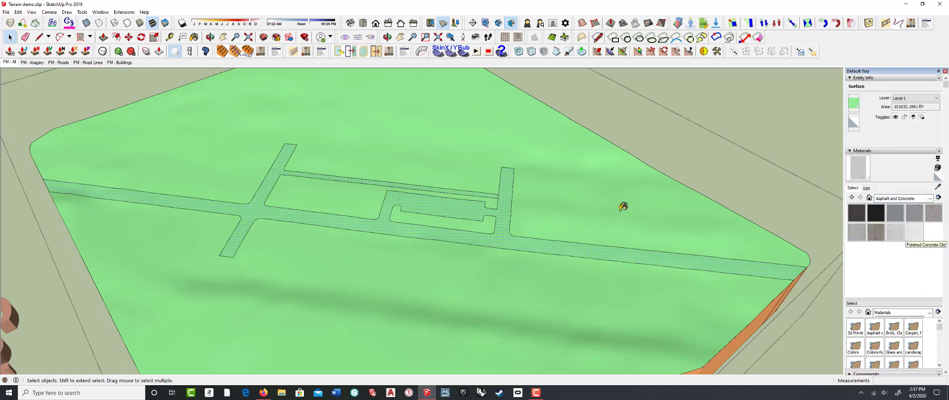
pyautogui.click(492, 220)
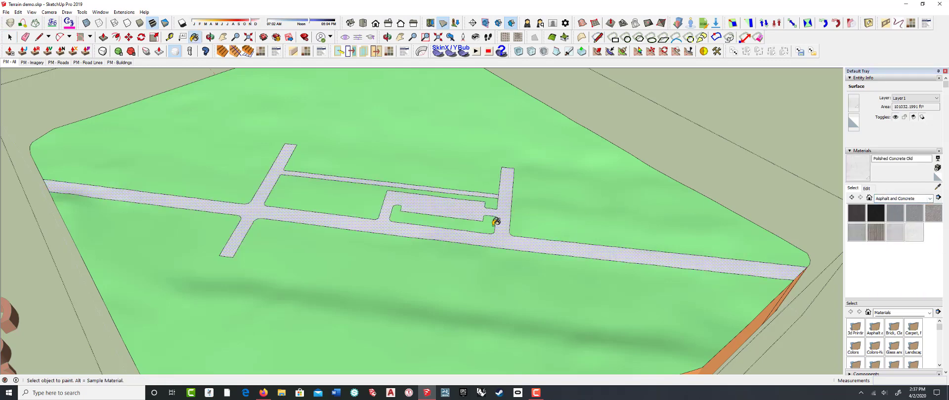
pyautogui.scroll(-3, 492, 222)
pyautogui.press('space')
# - Drape the uppermost green park plot onto the Contours terrain
pyautogui.scroll(-2, 593, 187)
pyautogui.moveTo(621, 184); pyautogui.dragTo(567, 210, button='middle')
pyautogui.scroll(-2, 568, 208)
pyautogui.scroll(-3, 557, 203)
pyautogui.scroll(2, 528, 82)
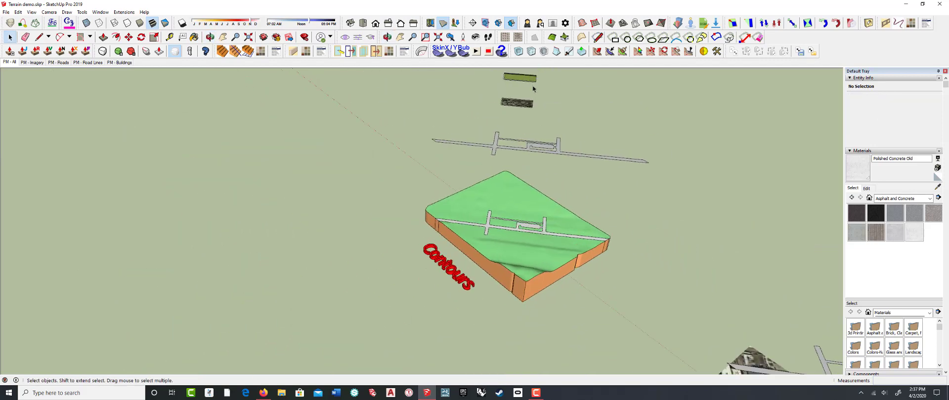
pyautogui.scroll(2, 499, 82)
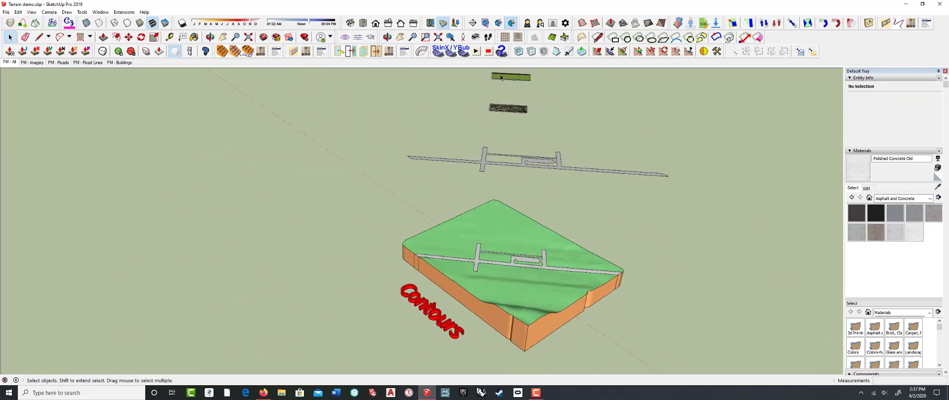
pyautogui.moveTo(483, 69); pyautogui.dragTo(548, 96)
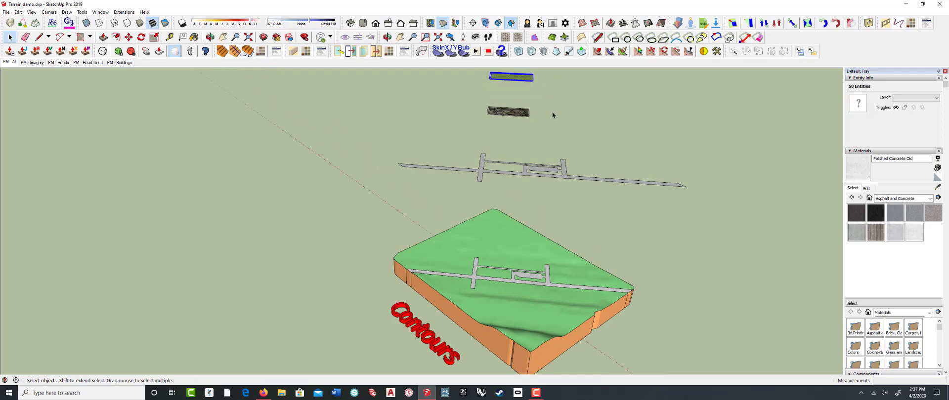
pyautogui.moveTo(556, 112); pyautogui.dragTo(578, 132, button='middle')
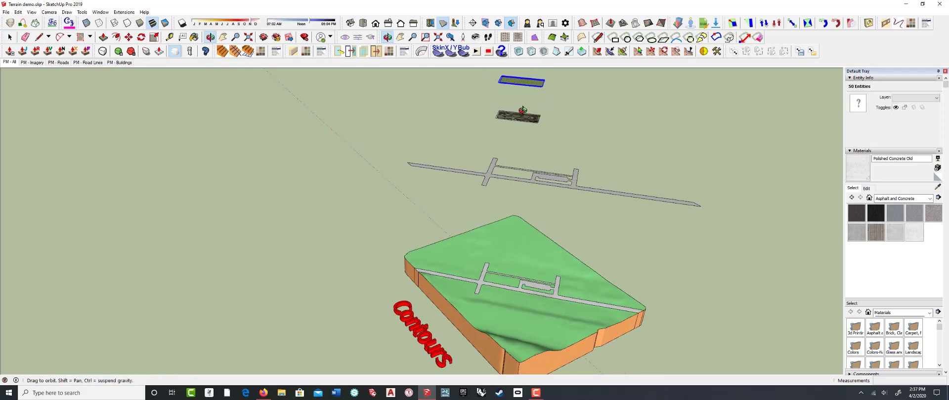
pyautogui.click(635, 22)
pyautogui.click(548, 269)
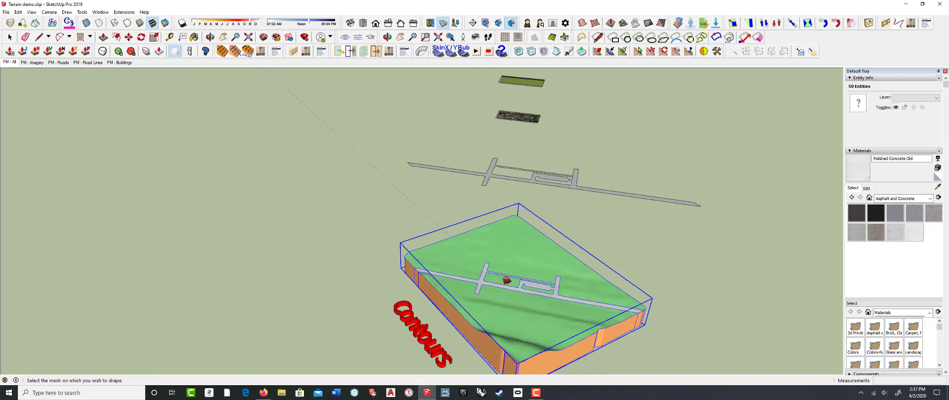
# - Inspect the draped park outline between the roads inside the terrain group, and leave the group
pyautogui.press('space')
pyautogui.doubleClick(505, 280)
pyautogui.scroll(3, 505, 281)
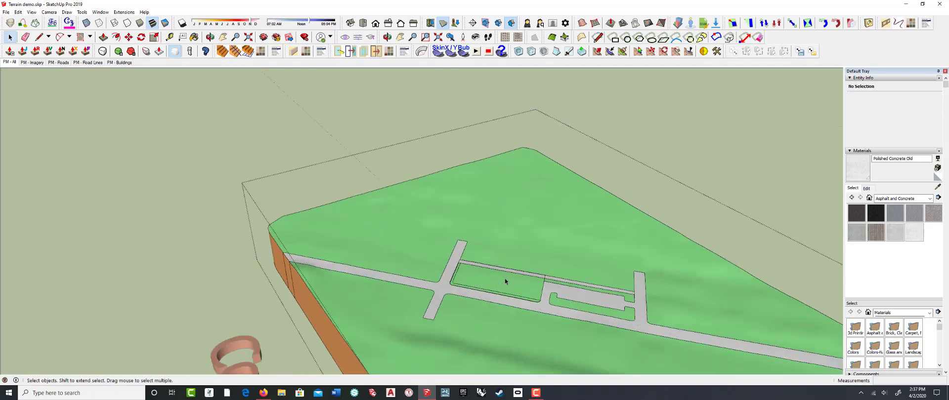
pyautogui.click(500, 284)
pyautogui.moveTo(500, 283)
pyautogui.mouseDown(button='middle')
pyautogui.moveTo(373, 222)
pyautogui.moveTo(418, 267)
pyautogui.moveTo(491, 305)
pyautogui.moveTo(528, 311)
pyautogui.moveTo(524, 267)
pyautogui.moveTo(496, 274)
pyautogui.moveTo(504, 305)
pyautogui.mouseUp(button='middle')
pyautogui.scroll(4, 530, 313)
pyautogui.scroll(2, 536, 310)
pyautogui.scroll(-2, 504, 305)
pyautogui.scroll(-8, 504, 305)
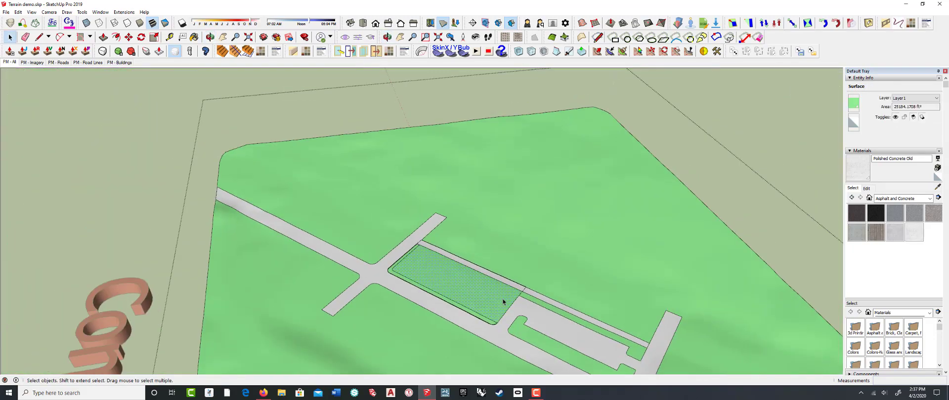
pyautogui.click(589, 201)
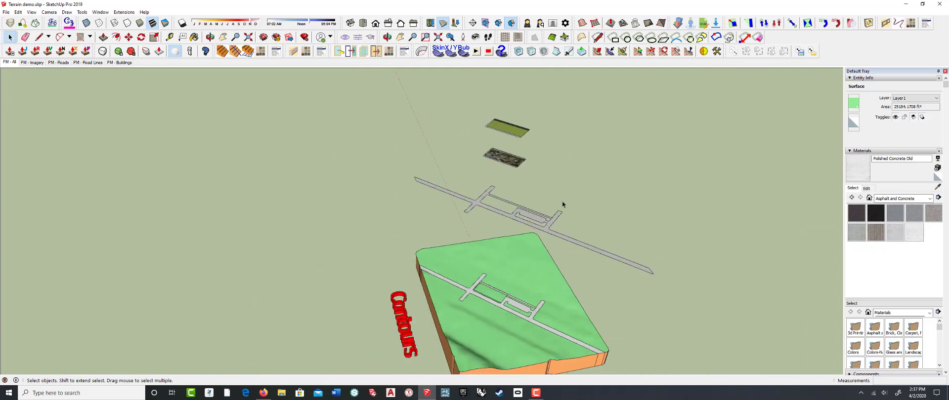
# - Select a face of the aerial-textured park layout floating above the road layout to inspect its detail
pyautogui.moveTo(473, 223); pyautogui.dragTo(512, 191, button='middle')
pyautogui.scroll(2, 498, 154)
pyautogui.scroll(3, 498, 153)
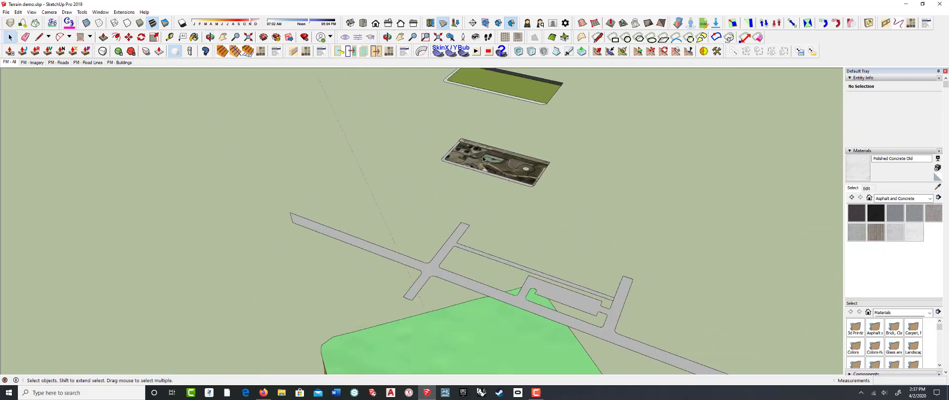
pyautogui.click(444, 161)
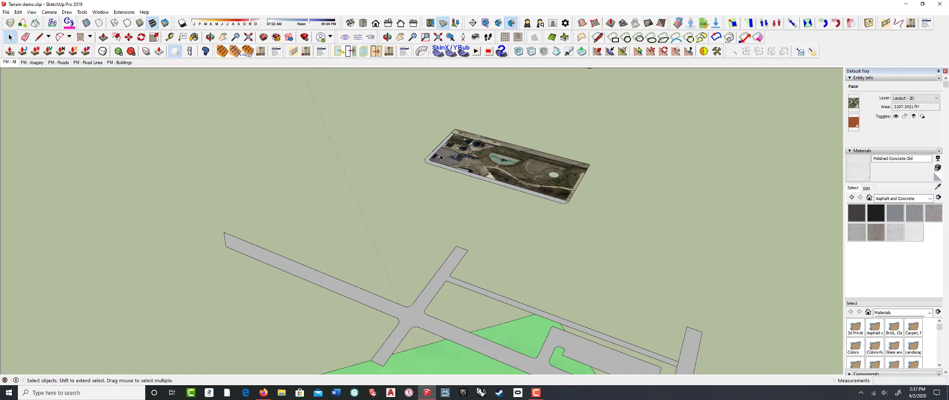
# - Examine the draped roads on the Contours terrain and the aerial-textured terrain labelled Placemaker
pyautogui.scroll(-10, 413, 151)
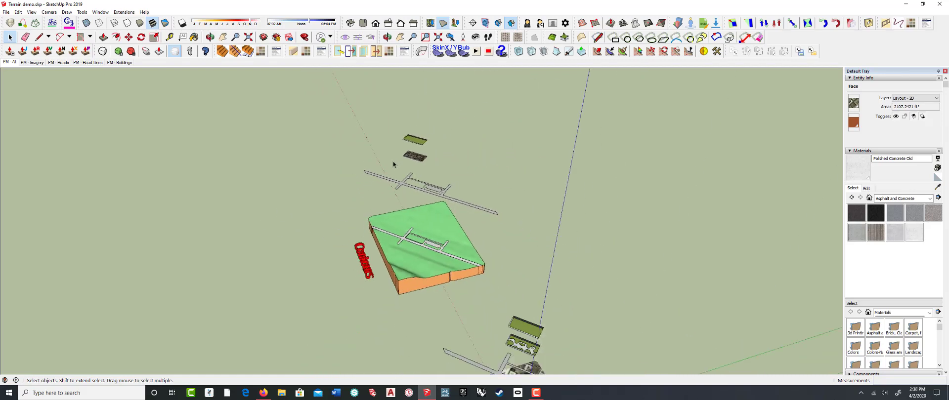
pyautogui.moveTo(394, 184); pyautogui.dragTo(417, 239, button='middle')
pyautogui.scroll(4, 414, 267)
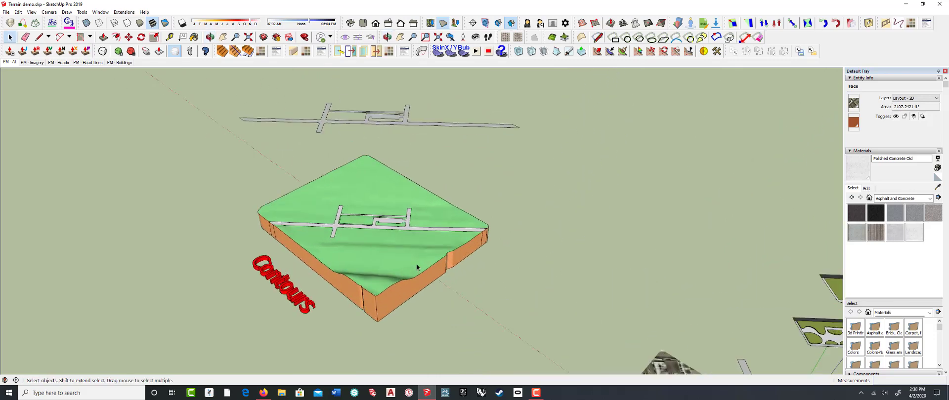
pyautogui.moveTo(415, 261); pyautogui.dragTo(437, 256, button='middle')
pyautogui.moveTo(595, 297); pyautogui.dragTo(473, 253, button='middle')
pyautogui.scroll(2, 464, 273)
pyautogui.scroll(-3, 466, 268)
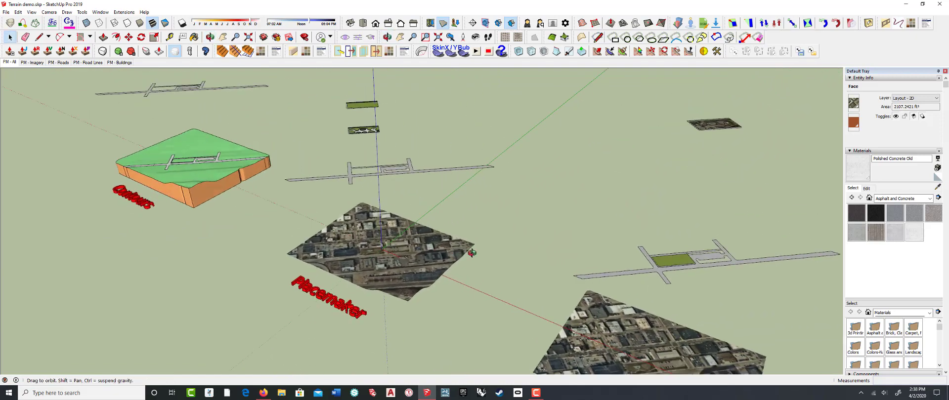
pyautogui.scroll(3, 375, 242)
pyautogui.keyDown('shift'); pyautogui.moveTo(365, 250); pyautogui.dragTo(414, 244, button='middle'); pyautogui.keyUp('shift')
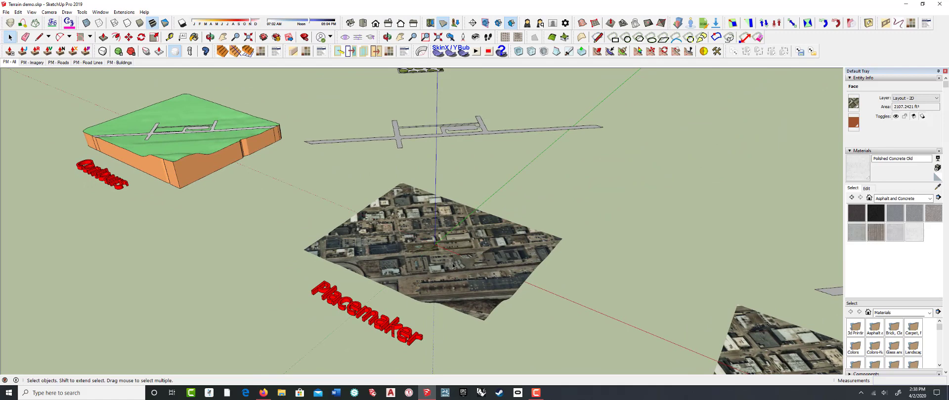
pyautogui.scroll(2, 436, 267)
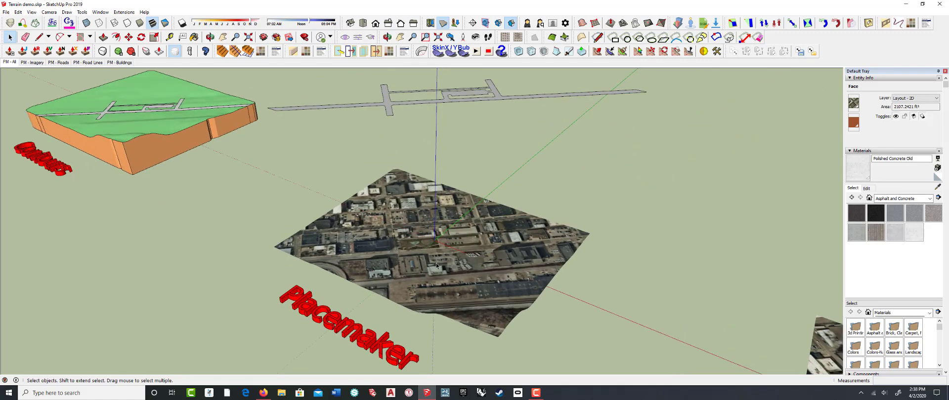
pyautogui.scroll(-4, 438, 265)
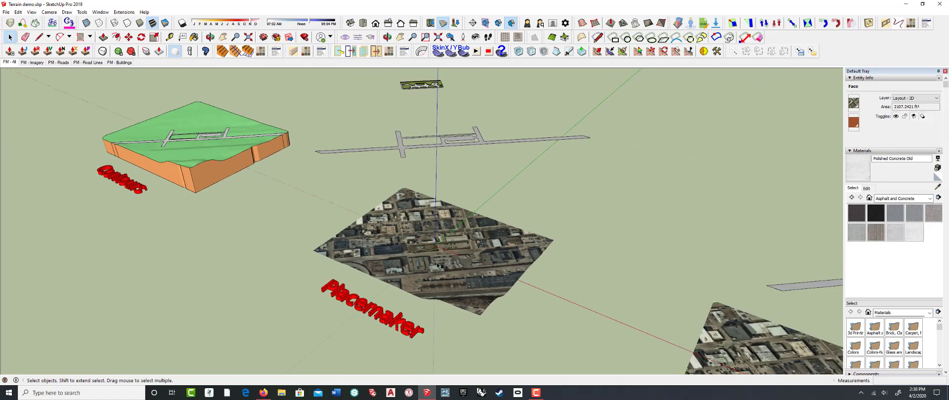
pyautogui.scroll(3, 440, 268)
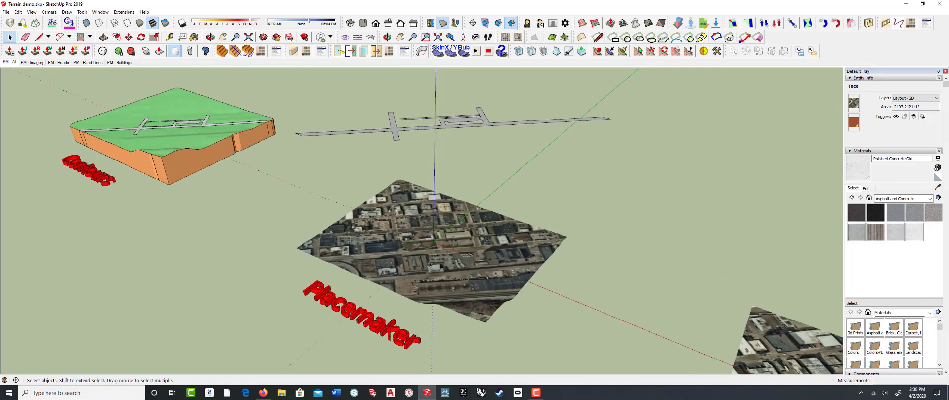
# - Mark a smaller import region around the park in Add Location, and close the map without importing it
pyautogui.moveTo(431, 266); pyautogui.dragTo(407, 256, button='middle')
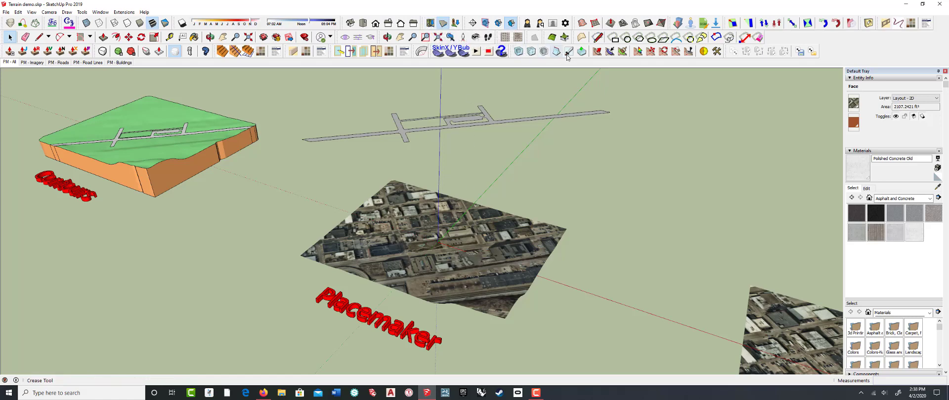
pyautogui.click(431, 23)
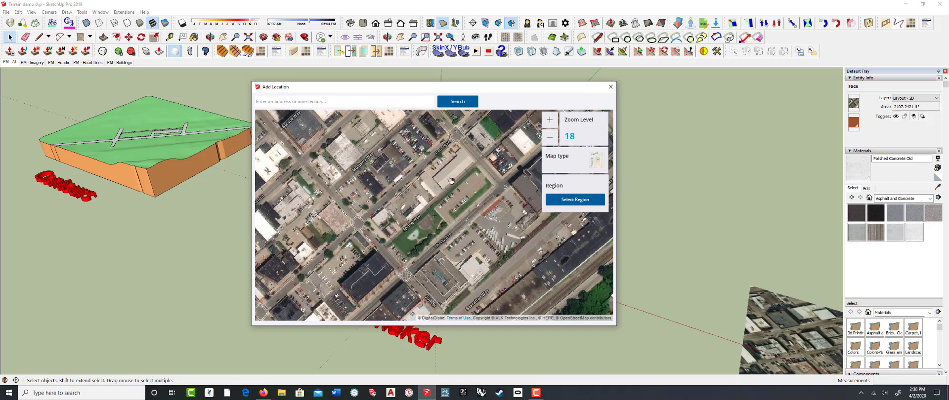
pyautogui.click(555, 200)
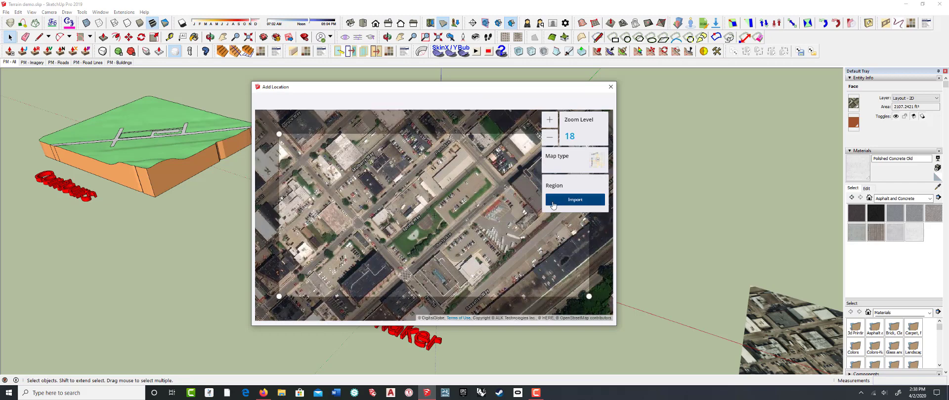
pyautogui.moveTo(590, 297); pyautogui.dragTo(520, 280)
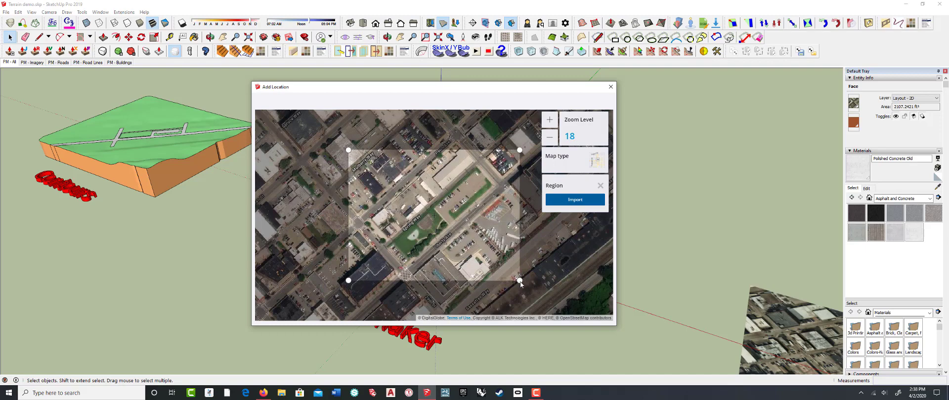
pyautogui.click(611, 87)
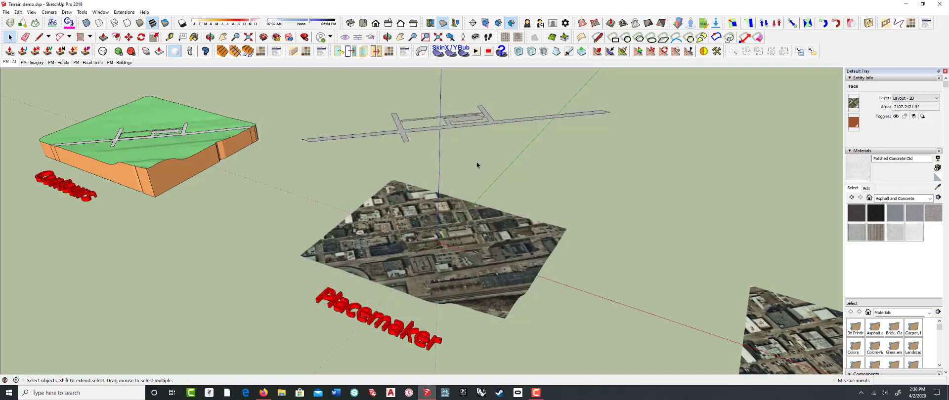
# - Select the Placemaker terrain group and examine its aerial-textured surface up close
pyautogui.moveTo(458, 186)
pyautogui.mouseDown(button='middle')
pyautogui.moveTo(443, 195)
pyautogui.moveTo(550, 129)
pyautogui.moveTo(611, 155)
pyautogui.moveTo(524, 178)
pyautogui.moveTo(585, 169)
pyautogui.moveTo(572, 182)
pyautogui.moveTo(471, 189)
pyautogui.moveTo(474, 178)
pyautogui.moveTo(520, 176)
pyautogui.moveTo(452, 186)
pyautogui.moveTo(528, 169)
pyautogui.moveTo(477, 186)
pyautogui.mouseUp(button='middle')
pyautogui.click(479, 218)
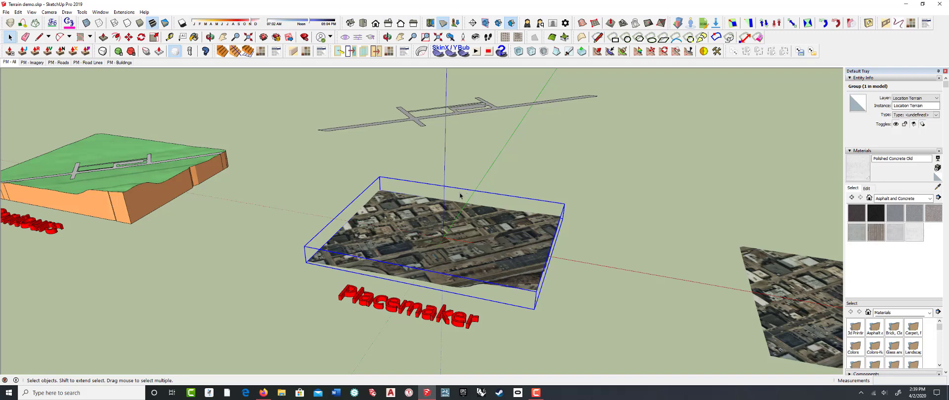
pyautogui.moveTo(467, 228); pyautogui.dragTo(441, 226, button='middle')
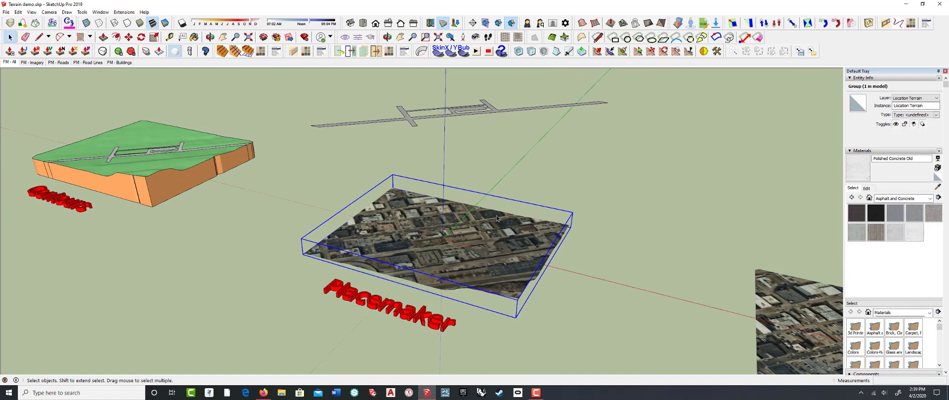
pyautogui.moveTo(506, 222); pyautogui.dragTo(478, 230, button='middle')
pyautogui.scroll(-3, 478, 230)
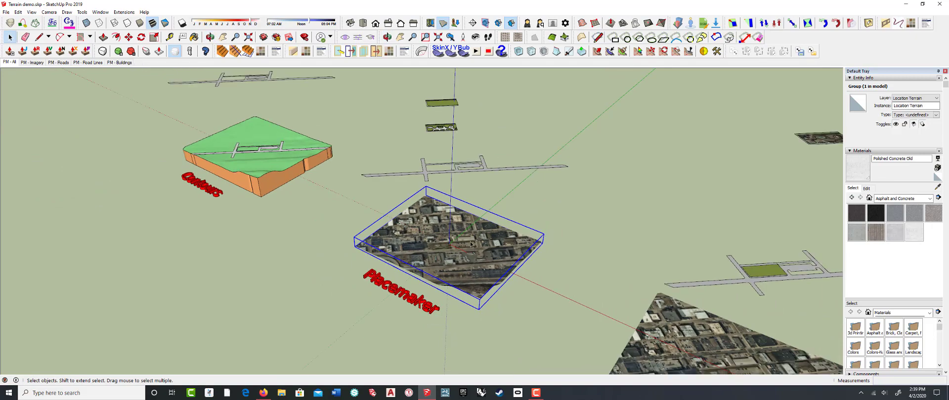
pyautogui.scroll(8, 454, 244)
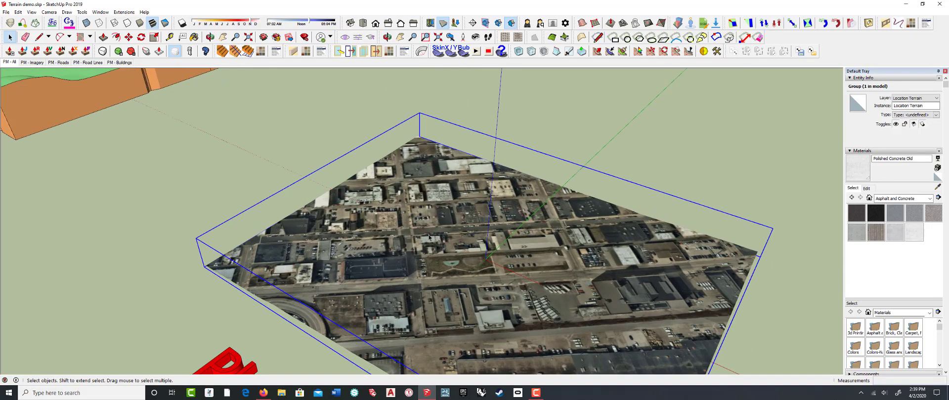
pyautogui.scroll(4, 422, 245)
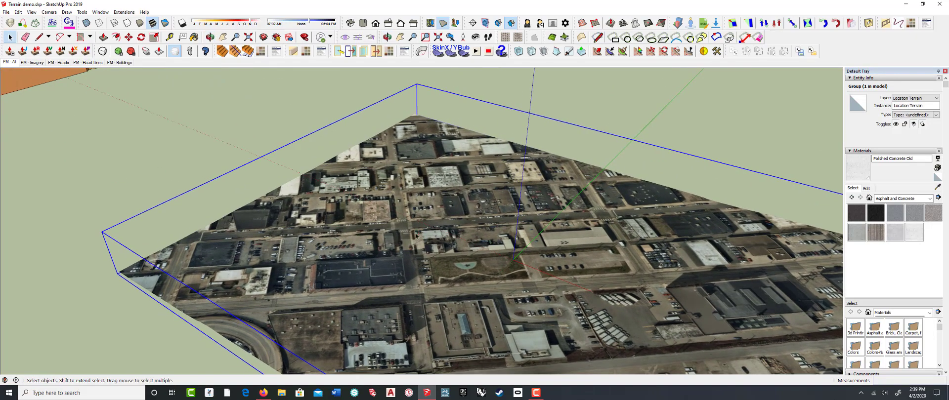
# - Open the Placemaker terrain group for editing and display hidden geometry to reveal its triangulated mesh
pyautogui.scroll(-1, 391, 218)
pyautogui.doubleClick(389, 221)
pyautogui.scroll(-2, 389, 221)
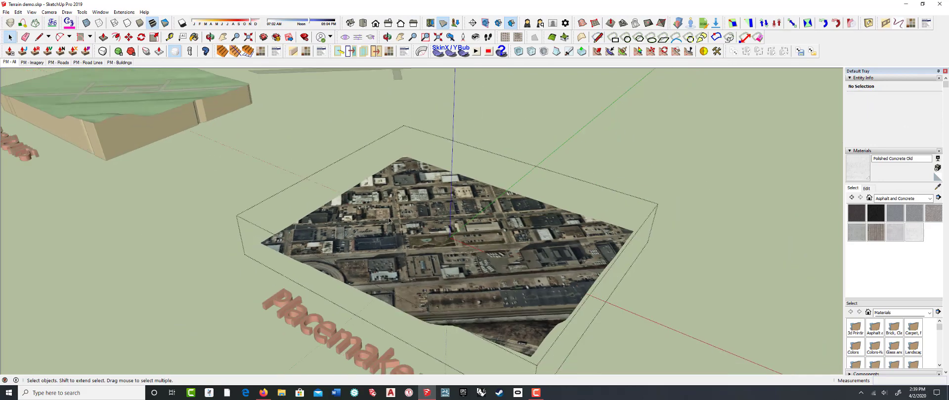
pyautogui.click(31, 12)
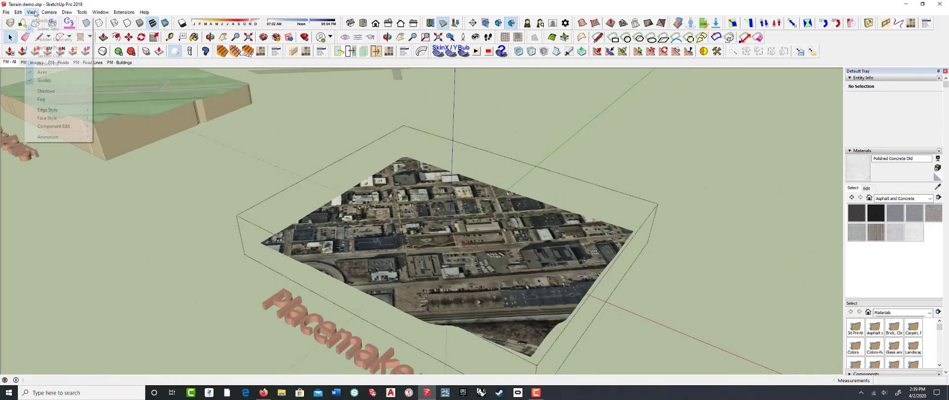
pyautogui.click(45, 41)
pyautogui.scroll(5, 437, 233)
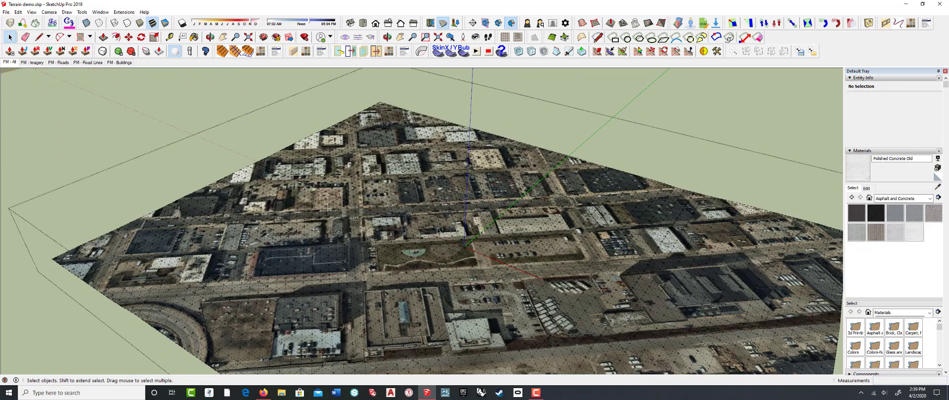
# - Switch the face style to shaded without textures to examine the Placemaker terrain mesh
pyautogui.moveTo(438, 233); pyautogui.dragTo(365, 210, button='middle')
pyautogui.scroll(-3, 360, 230)
pyautogui.scroll(5, 358, 231)
pyautogui.scroll(-5, 365, 210)
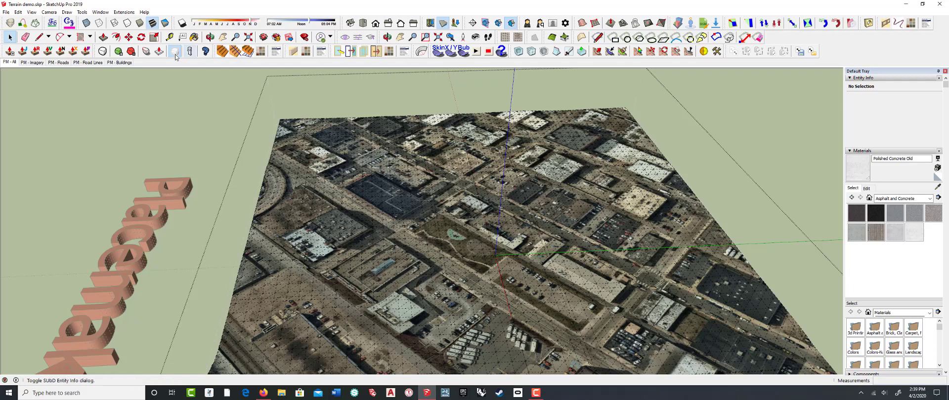
pyautogui.click(140, 23)
pyautogui.scroll(-2, 404, 224)
pyautogui.moveTo(404, 223); pyautogui.dragTo(497, 245, button='middle')
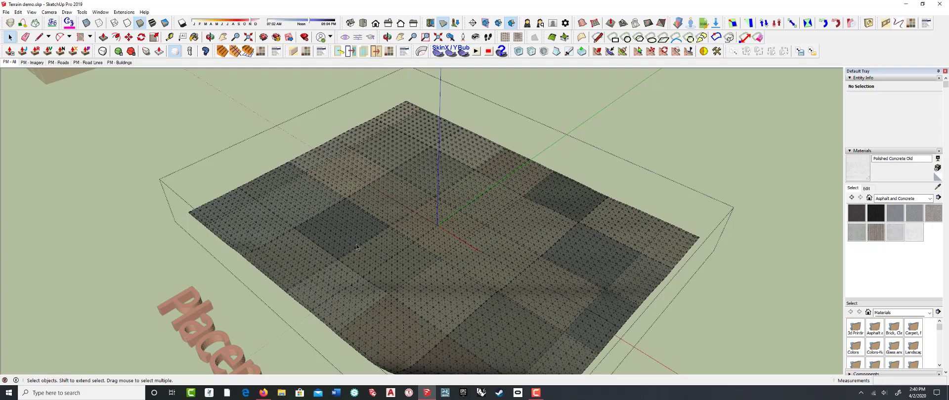
pyautogui.scroll(10, 358, 247)
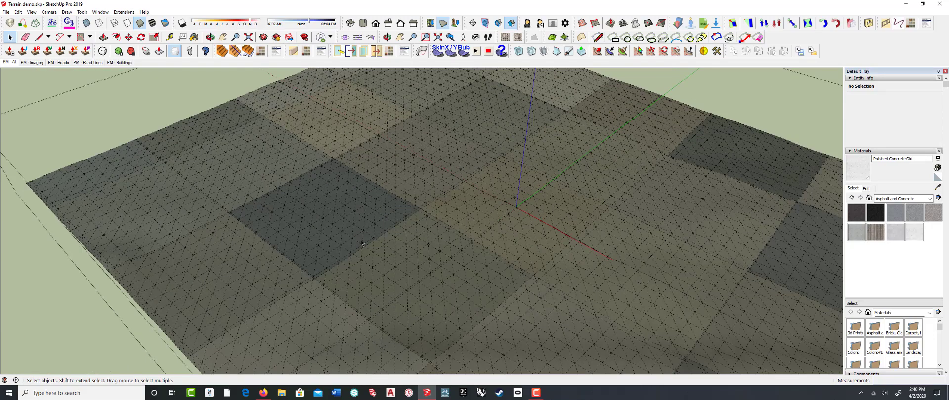
# - Select an edge and a triangular face of the Placemaker terrain mesh to inspect the triangulation
pyautogui.rightClick(391, 250)
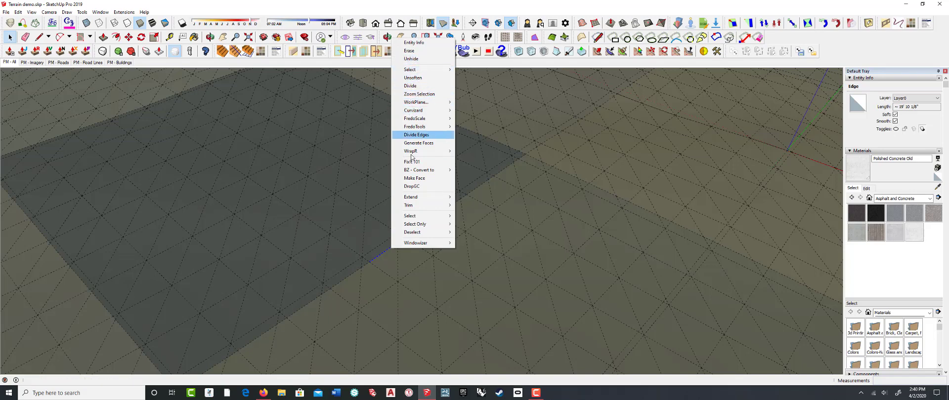
pyautogui.click(384, 250)
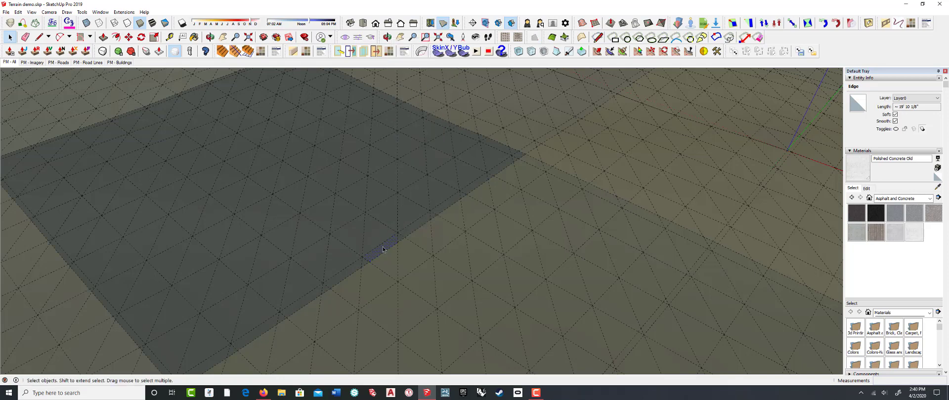
pyautogui.click(383, 249)
pyautogui.scroll(-3, 384, 249)
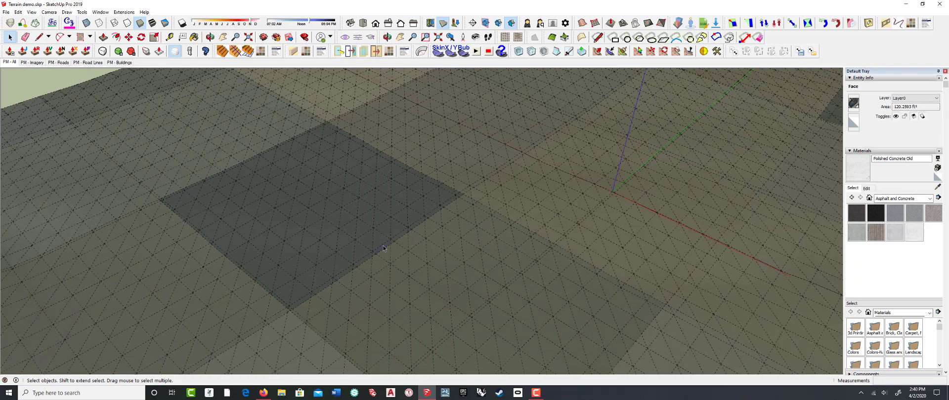
pyautogui.scroll(-5, 383, 249)
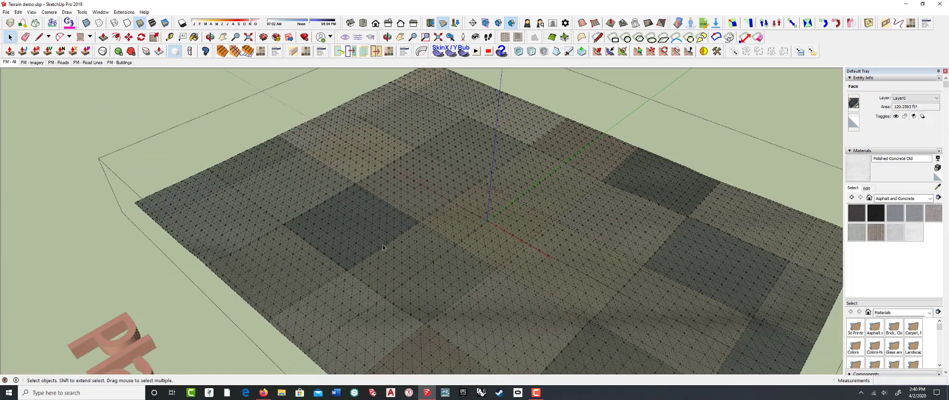
pyautogui.scroll(-8, 383, 246)
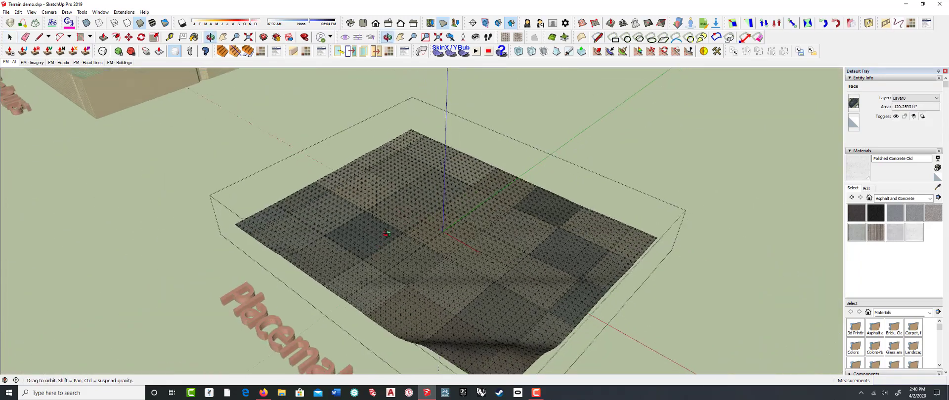
pyautogui.scroll(10, 360, 310)
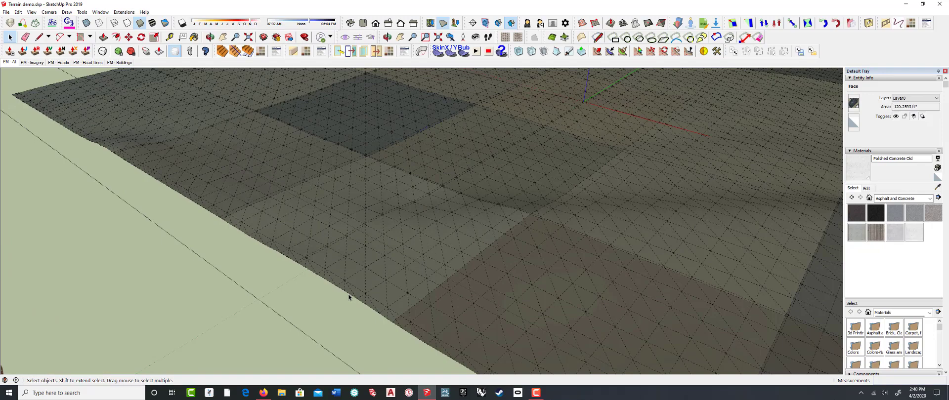
pyautogui.scroll(-10, 348, 298)
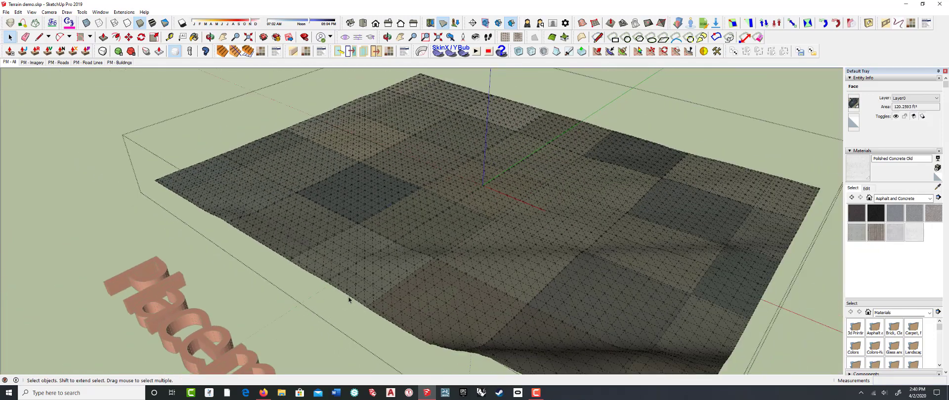
# - Leave the Placemaker terrain group and set the face style back to shaded with textures
pyautogui.scroll(-10, 518, 112)
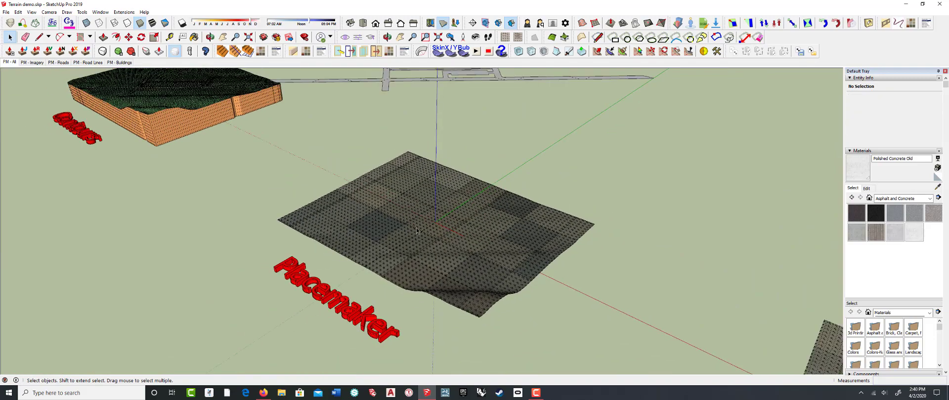
pyautogui.scroll(10, 423, 175)
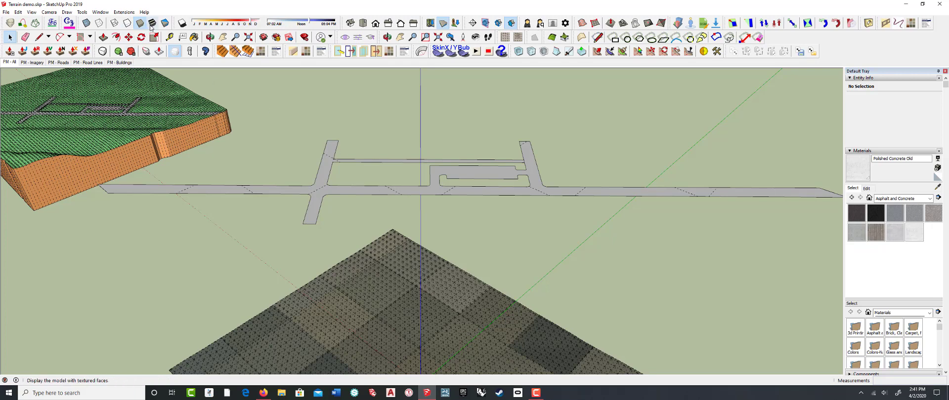
pyautogui.click(173, 55)
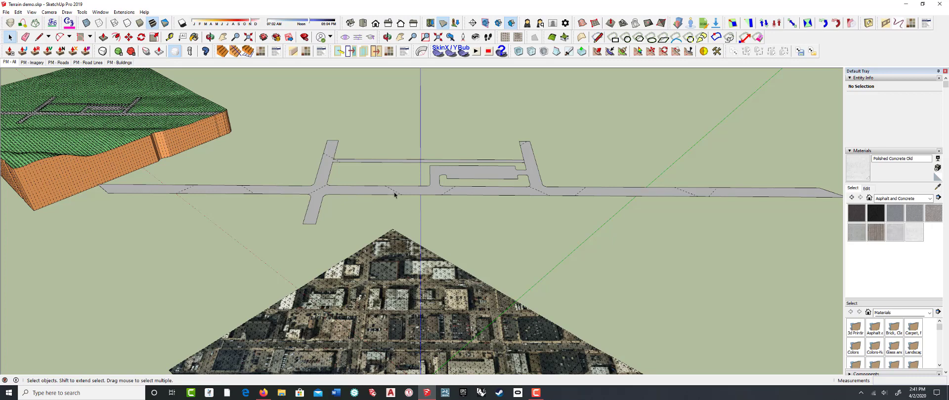
# - Open the road layout group above the Placemaker terrain and delete the soft dividing edges crossing the road surfaces
pyautogui.doubleClick(318, 192)
pyautogui.tripleClick(318, 192)
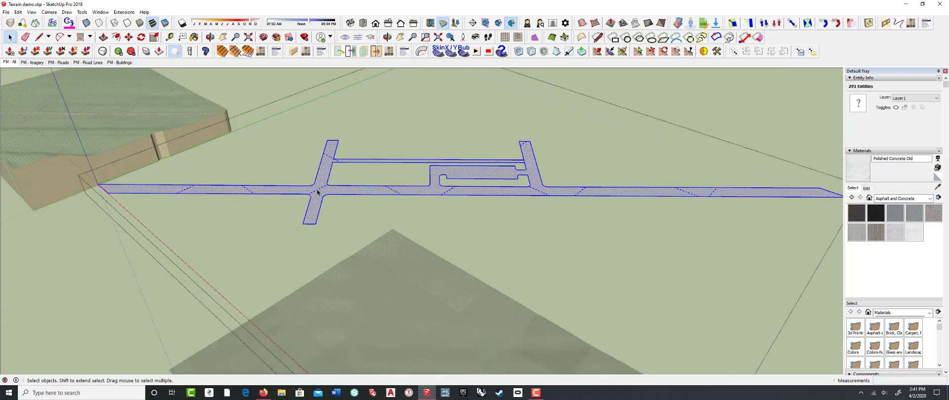
pyautogui.click(319, 191)
pyautogui.press('Delete')
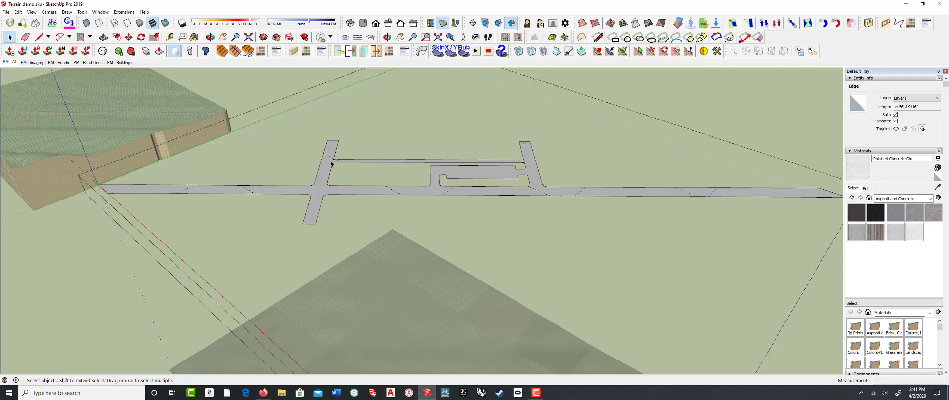
pyautogui.click(329, 155)
pyautogui.click(329, 156)
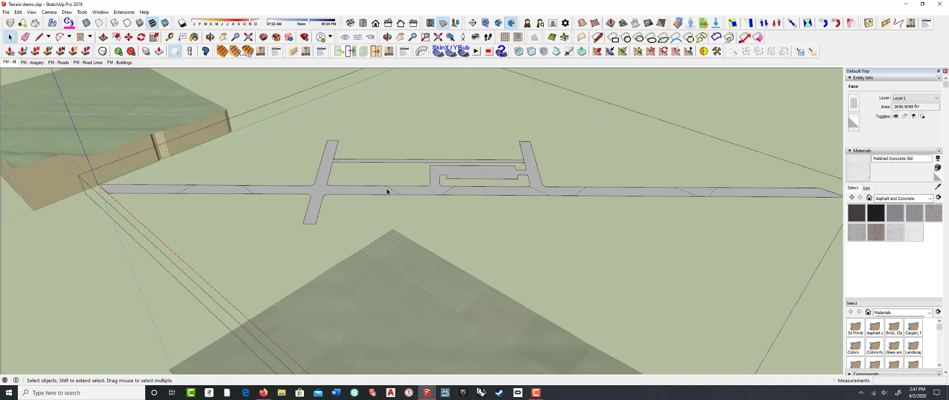
pyautogui.press('Delete')
pyautogui.click(447, 193)
pyautogui.press('Delete')
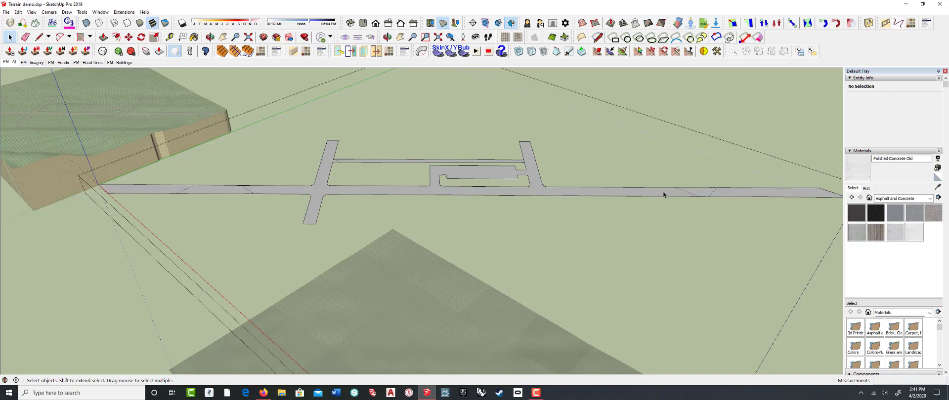
pyautogui.click(711, 193)
pyautogui.press('Delete')
pyautogui.scroll(3, 329, 161)
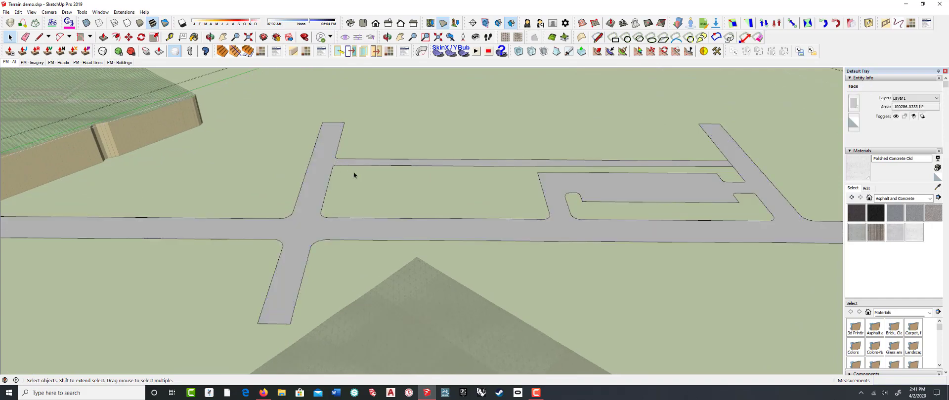
# - Leave the road layout group and turn off the display of hidden geometry
pyautogui.scroll(-3, 354, 175)
pyautogui.scroll(-5, 357, 177)
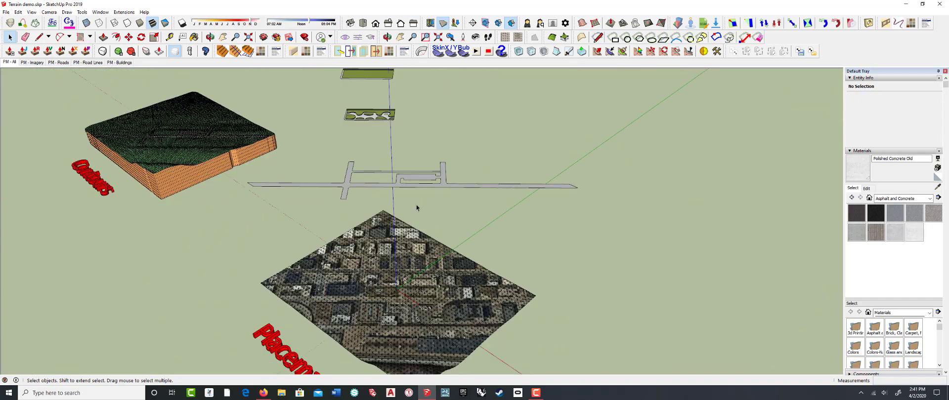
pyautogui.moveTo(416, 204); pyautogui.dragTo(391, 204, button='middle')
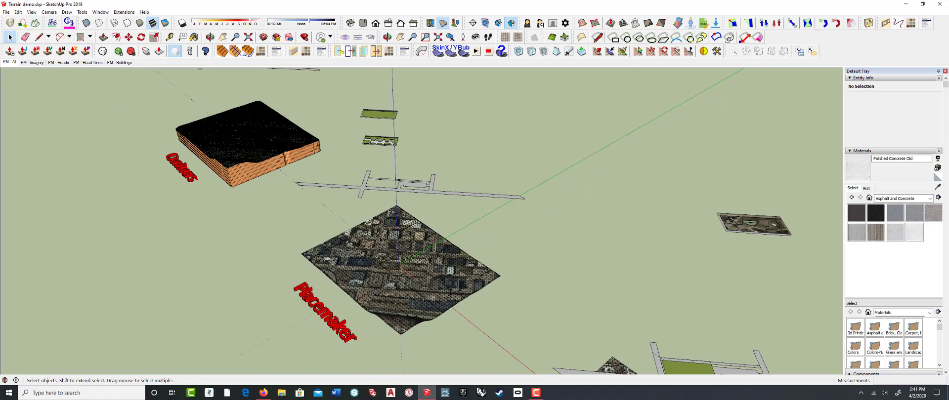
pyautogui.click(31, 12)
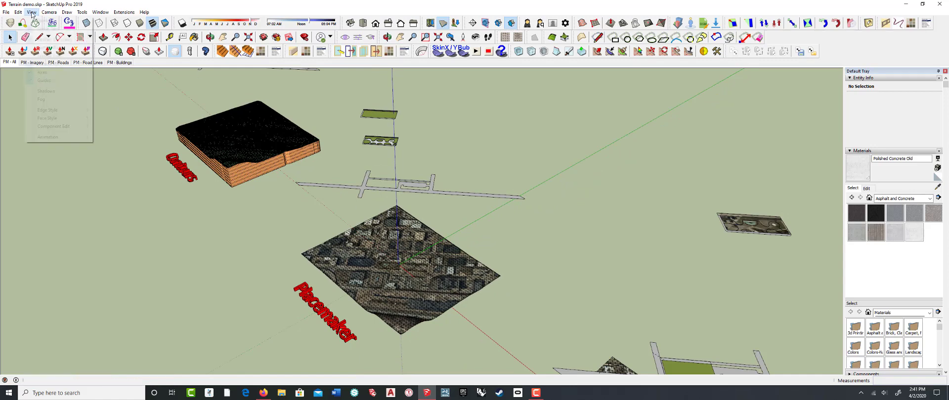
pyautogui.click(42, 41)
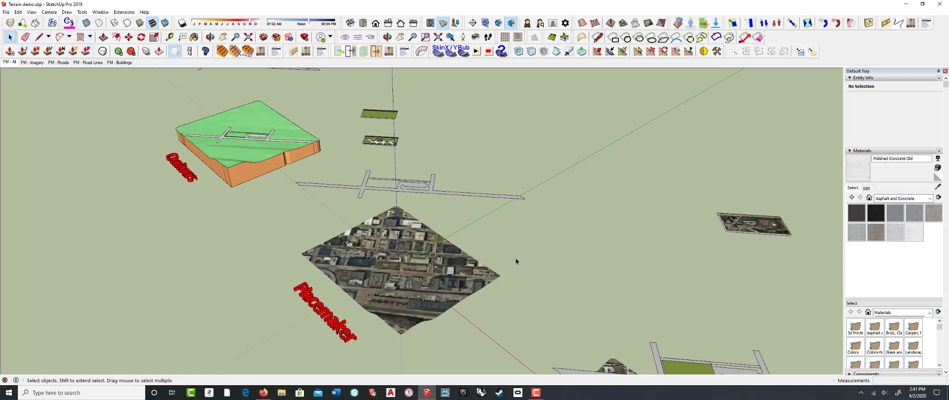
# - Drape the road layout and the upper rectangular park layout onto the Placemaker terrain
pyautogui.click(420, 189)
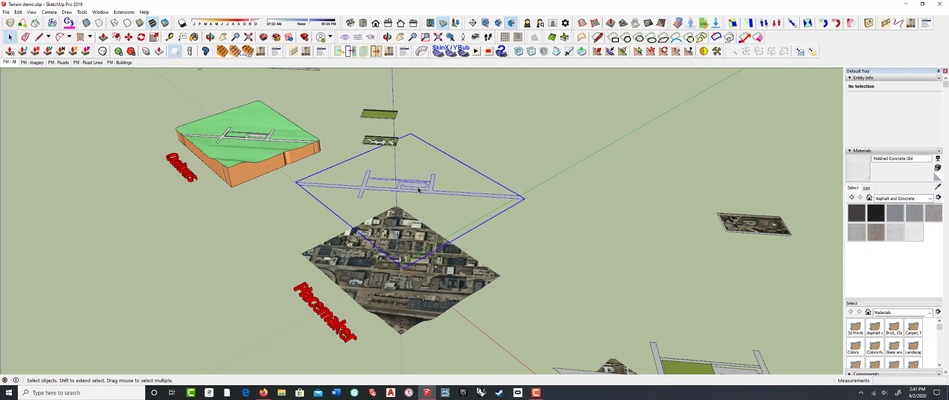
pyautogui.click(634, 23)
pyautogui.click(436, 245)
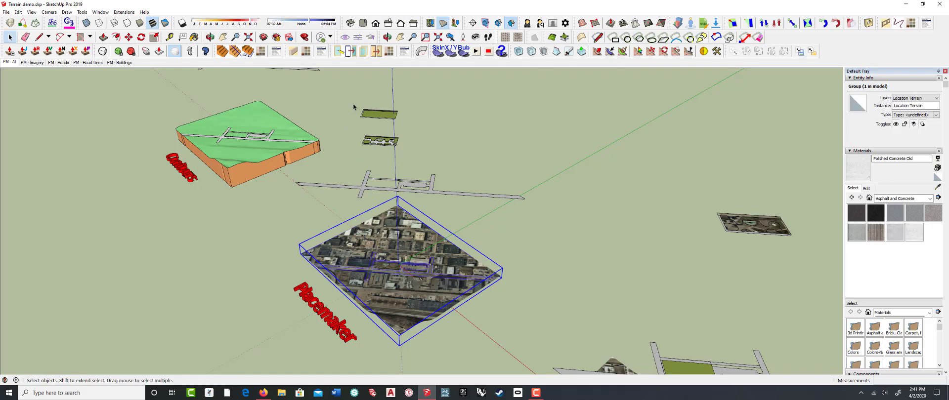
pyautogui.moveTo(354, 107); pyautogui.dragTo(411, 131)
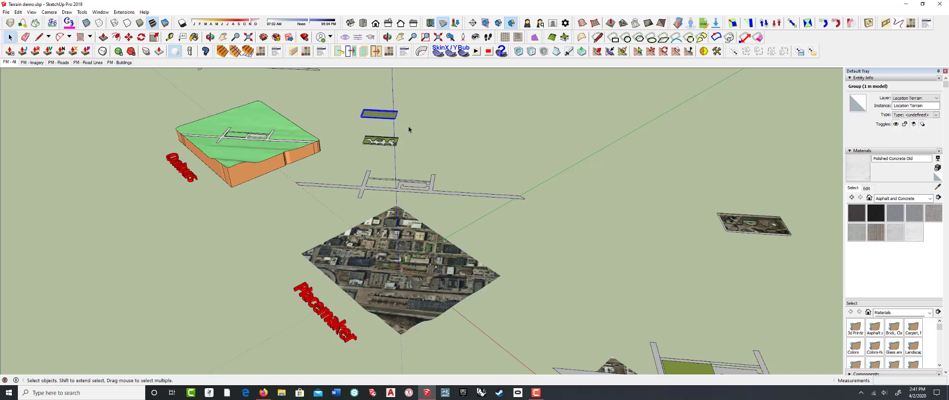
pyautogui.click(636, 23)
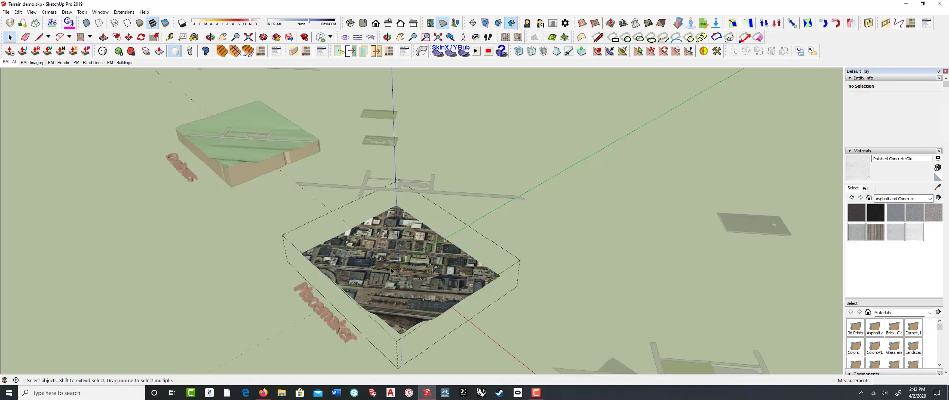
# - Examine the draped surfaces around the park inside the Placemaker terrain group by selecting them, and leave the group
pyautogui.scroll(8, 391, 271)
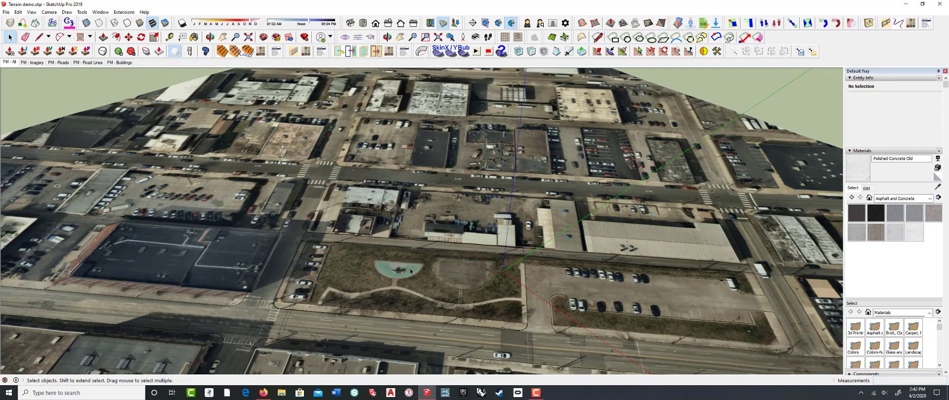
pyautogui.moveTo(411, 271); pyautogui.dragTo(391, 247, button='middle')
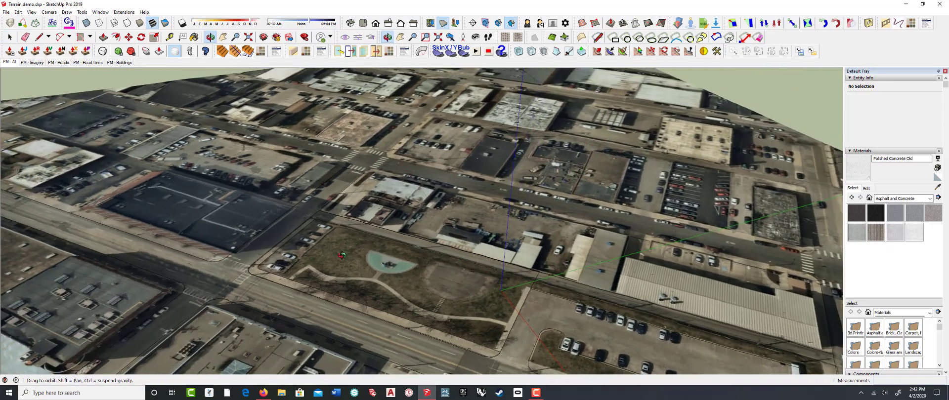
pyautogui.click(386, 242)
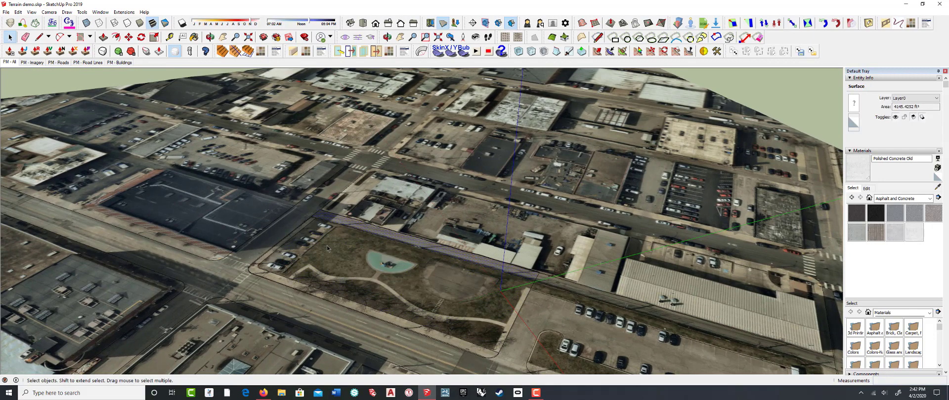
pyautogui.scroll(-15, 339, 265)
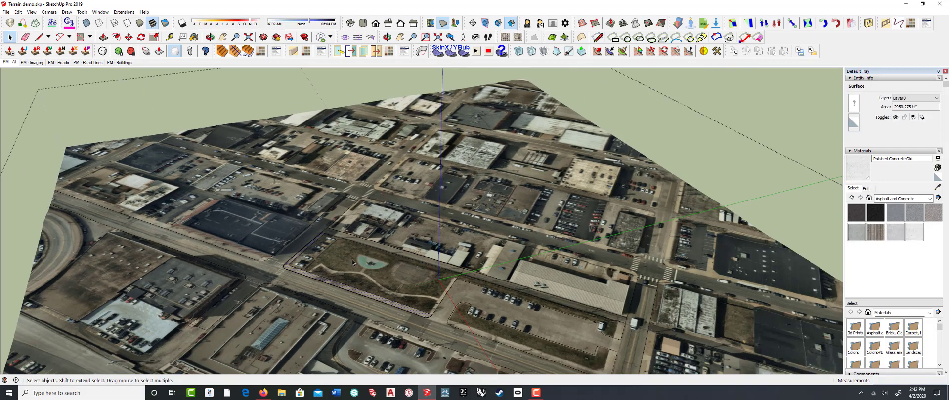
pyautogui.moveTo(414, 258)
pyautogui.mouseDown(button='middle')
pyautogui.moveTo(410, 280)
pyautogui.moveTo(399, 253)
pyautogui.mouseUp(button='middle')
pyautogui.click(527, 138)
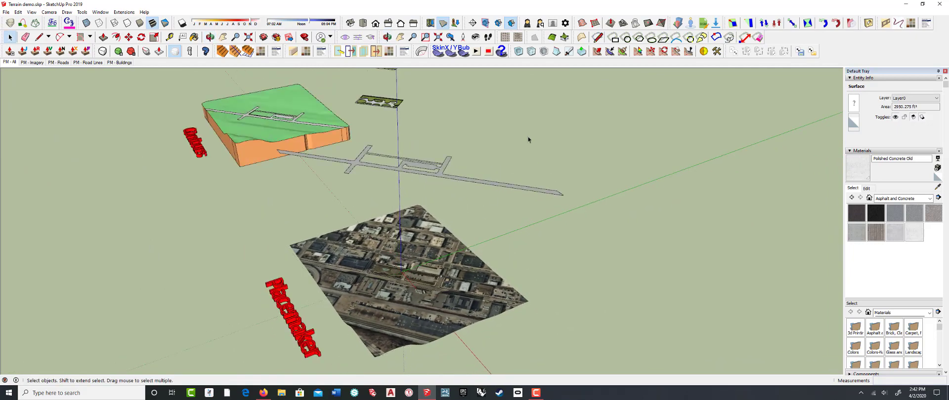
# - Select the six green planting bed groups in the park layout and drop them with Drop GC onto the road layout below
pyautogui.scroll(10, 366, 88)
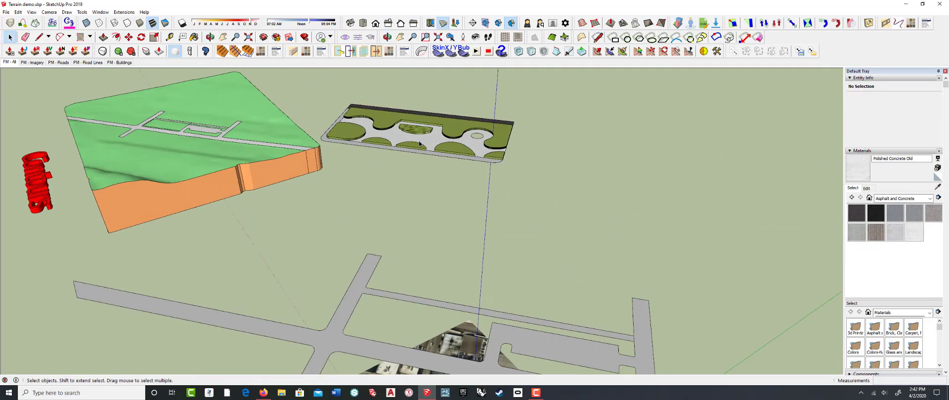
pyautogui.moveTo(399, 118); pyautogui.dragTo(331, 130, button='middle')
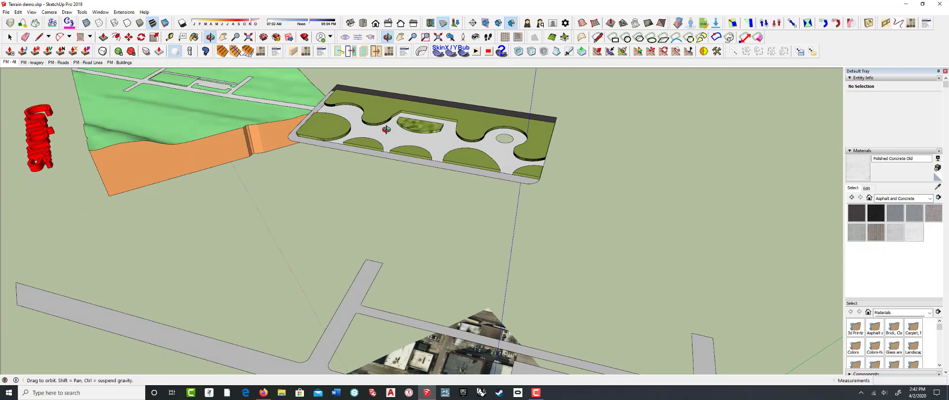
pyautogui.click(331, 130)
pyautogui.keyDown('shift'); pyautogui.click(371, 110); pyautogui.keyUp('shift')
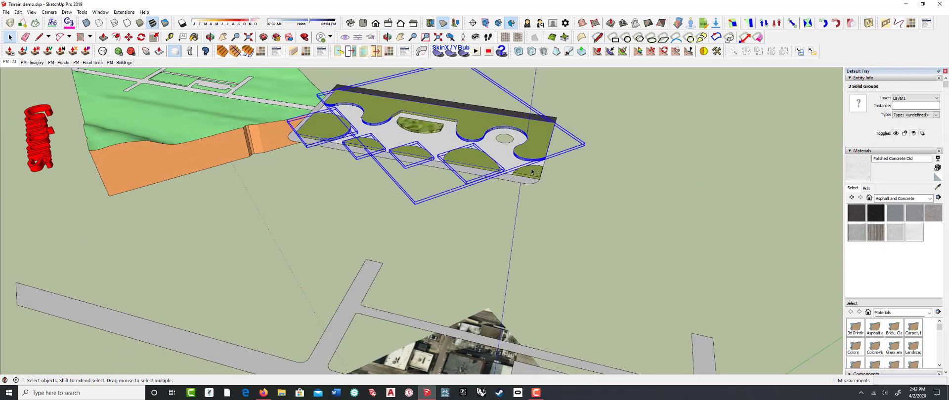
pyautogui.moveTo(534, 151); pyautogui.dragTo(515, 130, button='middle')
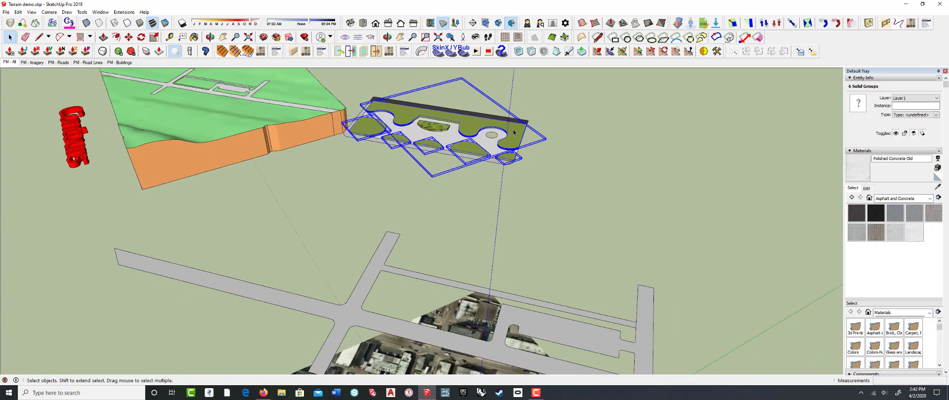
pyautogui.rightClick(515, 130)
pyautogui.click(535, 319)
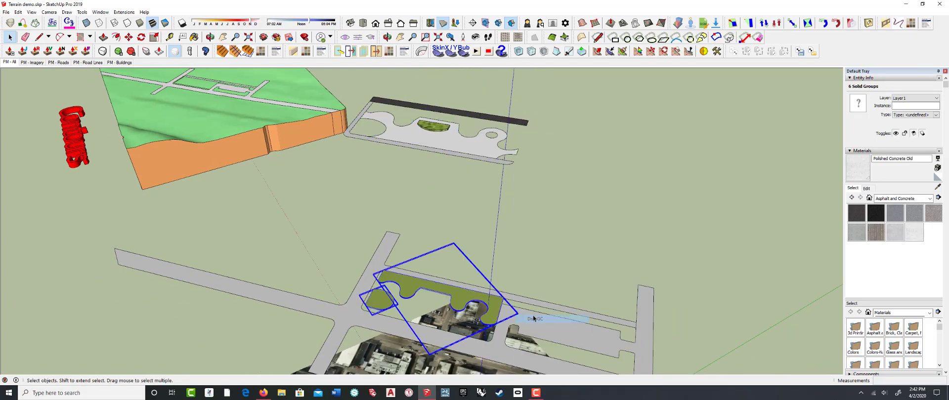
# - Drop the six selected planting beds from the road layout down onto the Placemaker terrain with Drop GC
pyautogui.moveTo(495, 301); pyautogui.dragTo(468, 292, button='middle')
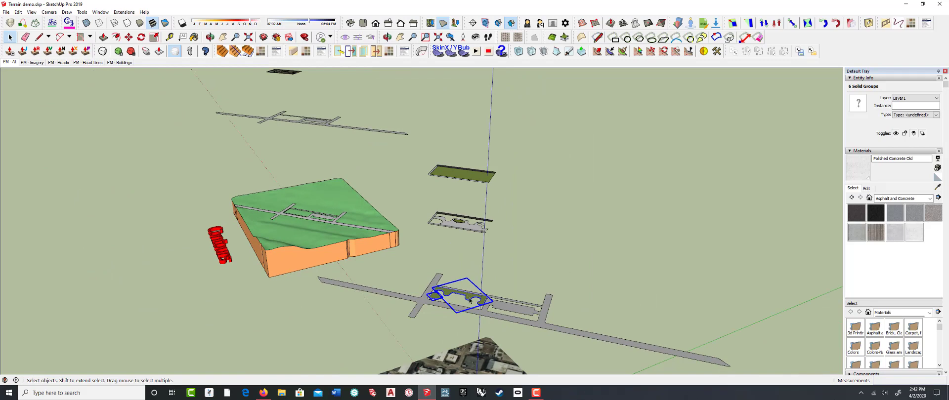
pyautogui.rightClick(470, 301)
pyautogui.click(495, 249)
pyautogui.scroll(-3, 446, 197)
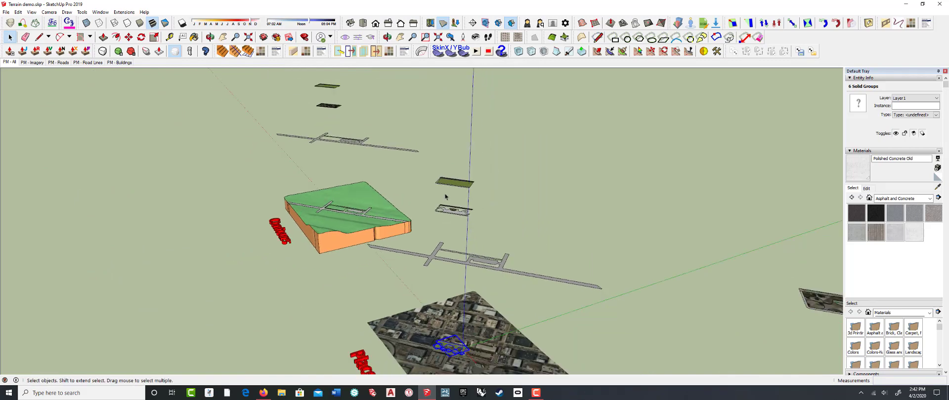
# - Examine how the six dropped planting beds sit on the sloping Placemaker terrain around the park
pyautogui.scroll(5, 451, 335)
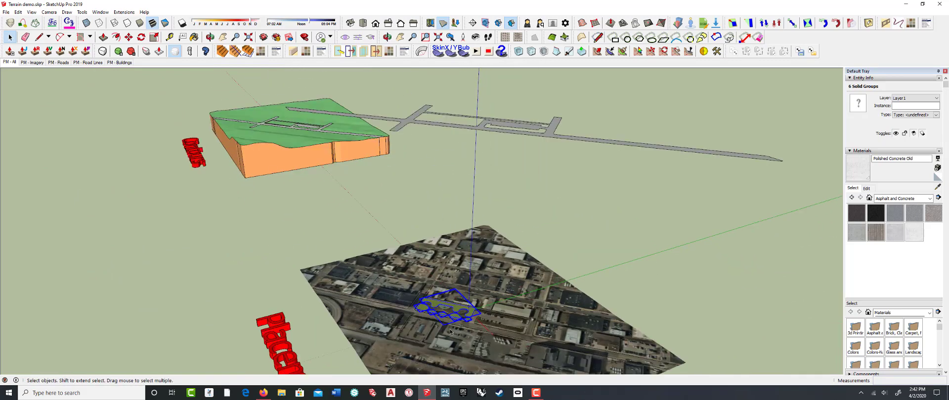
pyautogui.scroll(5, 449, 331)
pyautogui.scroll(-4, 434, 287)
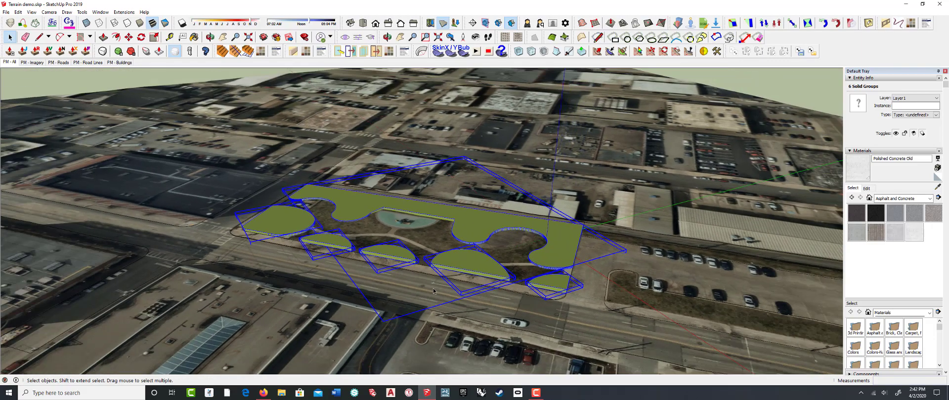
pyautogui.moveTo(434, 287); pyautogui.dragTo(435, 270, button='middle')
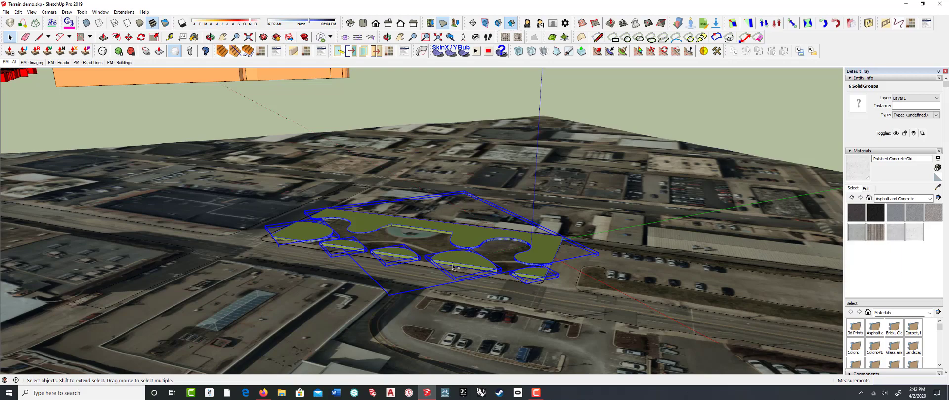
pyautogui.moveTo(453, 267); pyautogui.dragTo(338, 204, button='middle')
pyautogui.scroll(6, 370, 232)
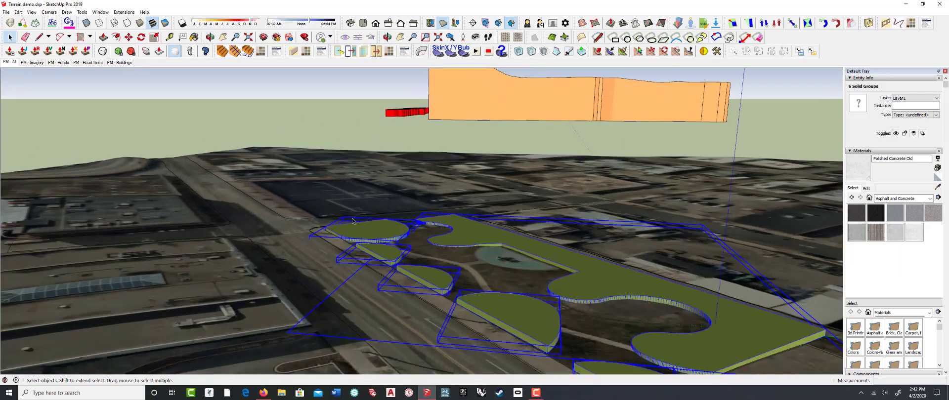
pyautogui.moveTo(369, 235); pyautogui.dragTo(400, 221, button='middle')
pyautogui.scroll(3, 365, 248)
pyautogui.moveTo(365, 249); pyautogui.dragTo(374, 255, button='middle')
pyautogui.press('m')
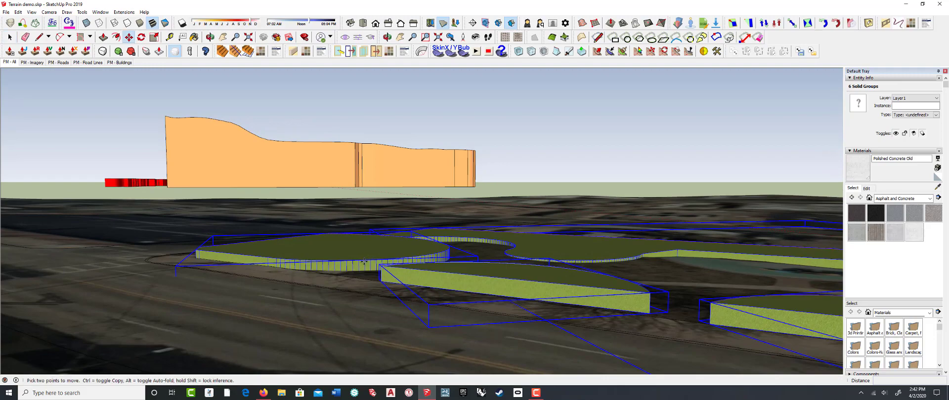
pyautogui.click(365, 261)
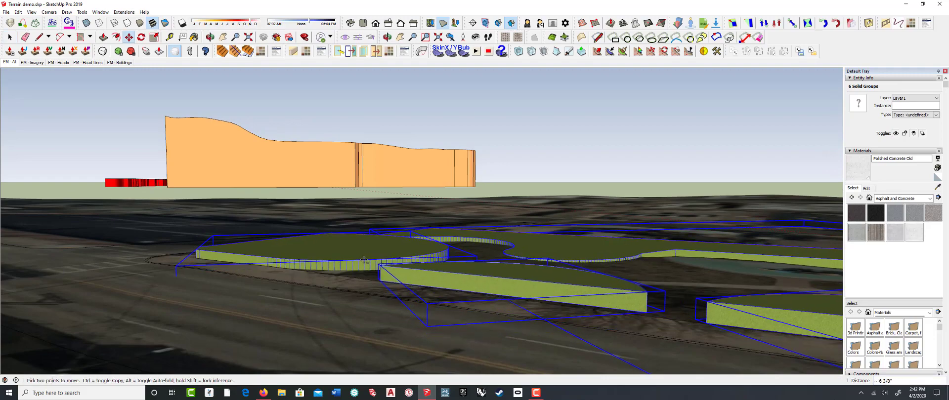
pyautogui.moveTo(376, 267); pyautogui.dragTo(415, 299, button='middle')
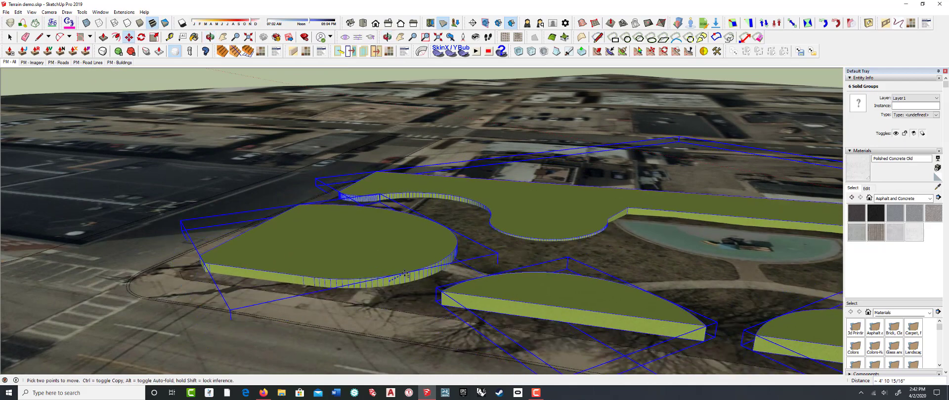
pyautogui.press('Escape')
pyautogui.scroll(-3, 371, 258)
pyautogui.press('space')
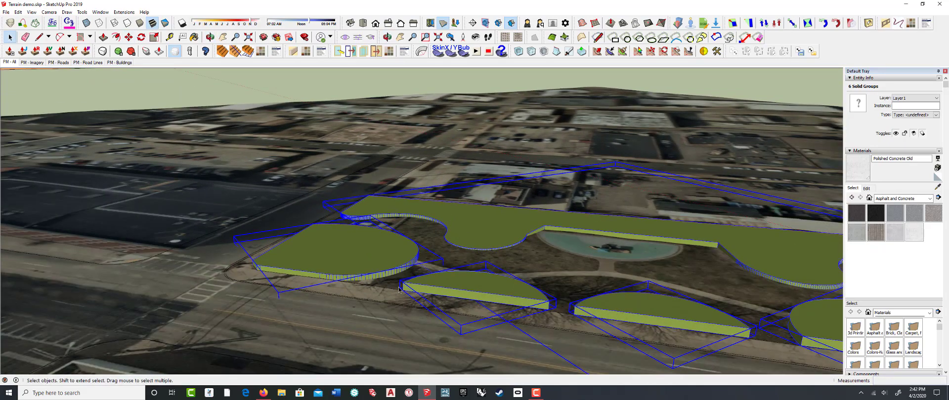
# - Lower the rounded corner planting bed about 1' 2" into the terrain along the vertical axis
pyautogui.click(365, 253)
pyautogui.scroll(3, 366, 253)
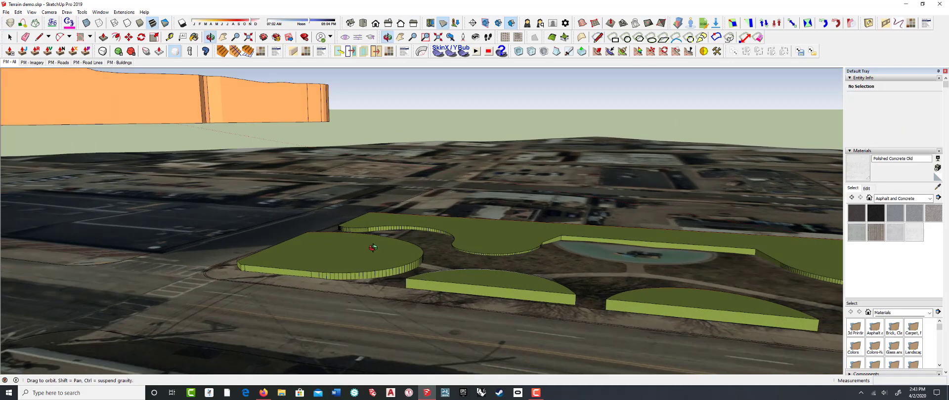
pyautogui.scroll(2, 390, 275)
pyautogui.scroll(1, 389, 275)
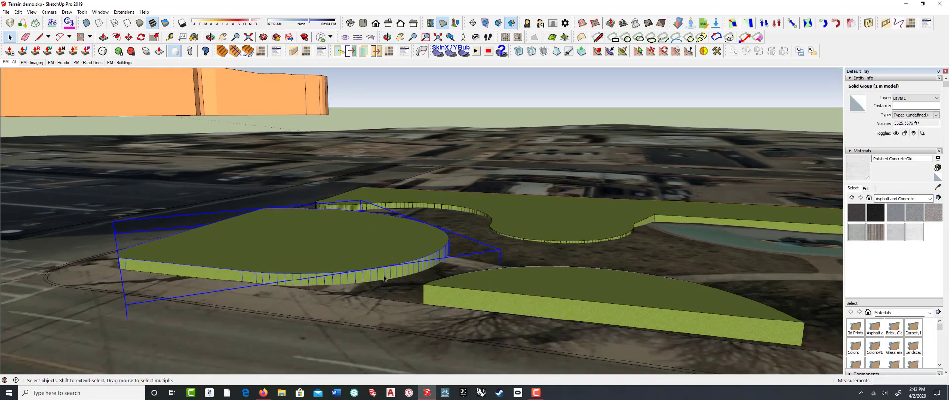
pyautogui.press('m')
pyautogui.click(385, 278)
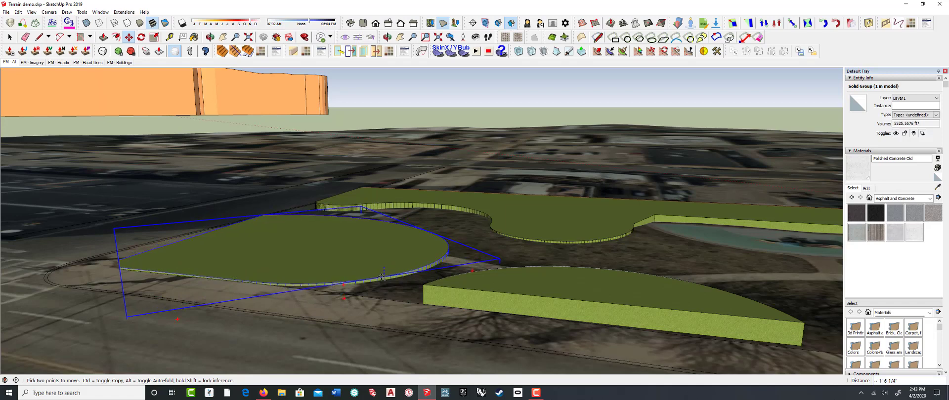
pyautogui.click(383, 275)
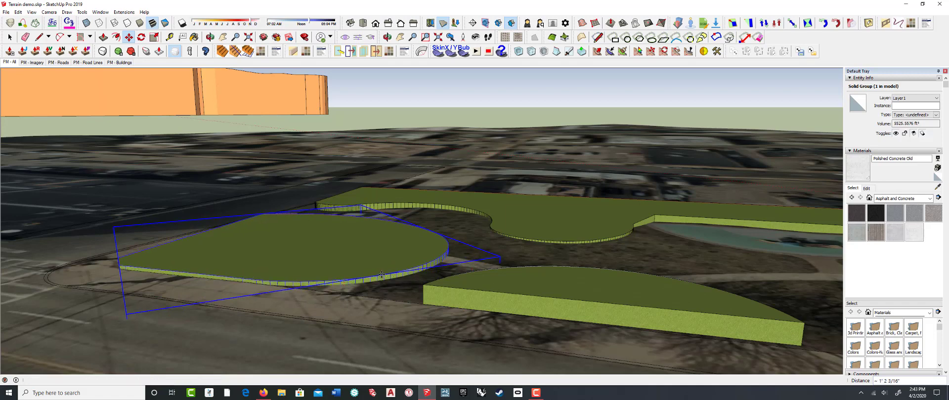
pyautogui.press('space')
pyautogui.click(426, 285)
pyautogui.press('m')
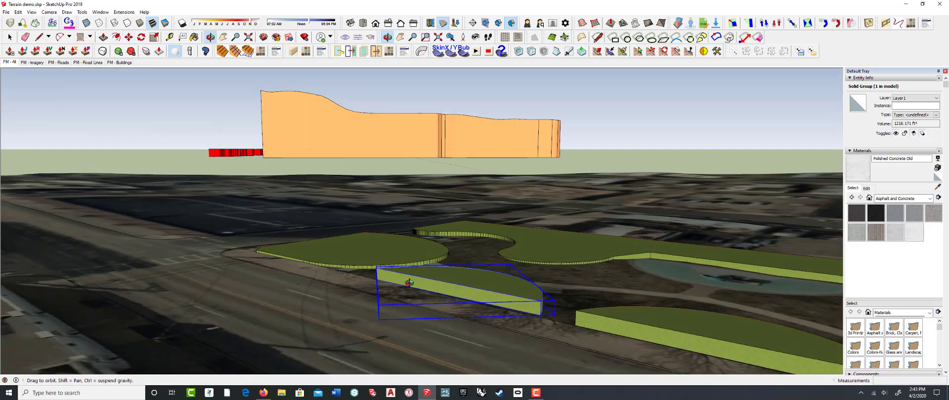
pyautogui.scroll(3, 533, 315)
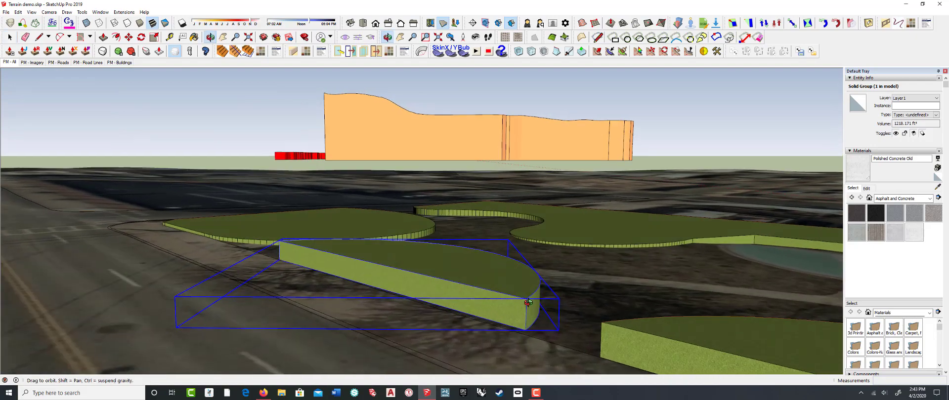
pyautogui.moveTo(533, 316); pyautogui.dragTo(528, 299, button='middle')
pyautogui.press('m')
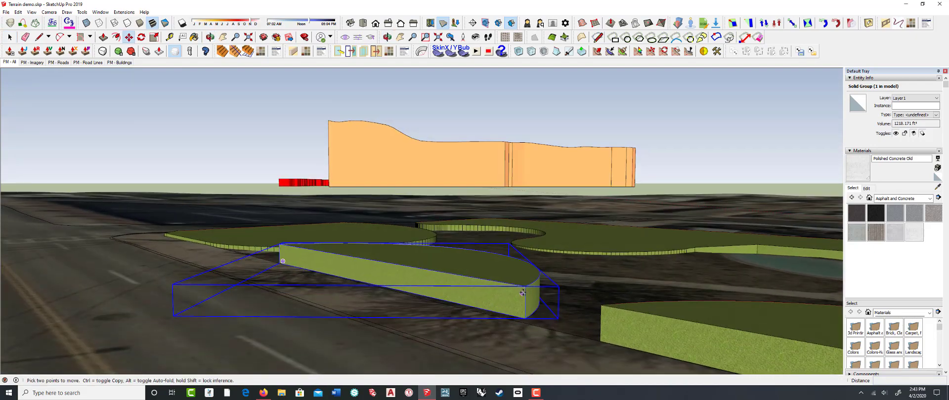
pyautogui.click(525, 287)
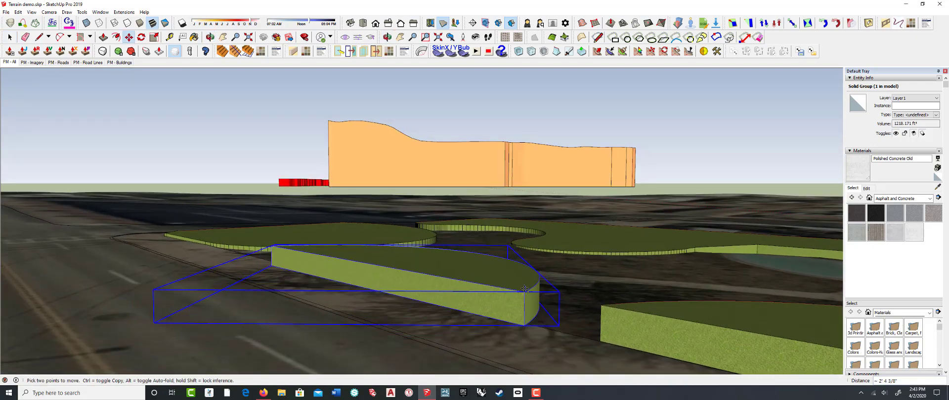
pyautogui.moveTo(520, 293); pyautogui.dragTo(516, 316, button='middle')
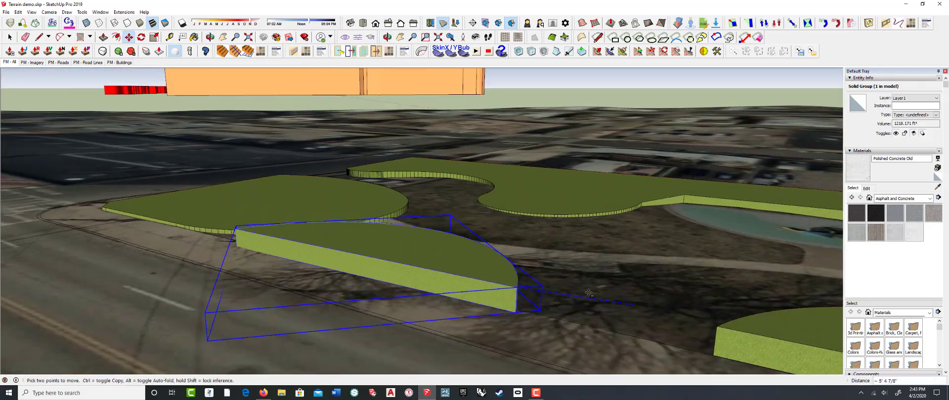
pyautogui.press('Escape')
pyautogui.press('space')
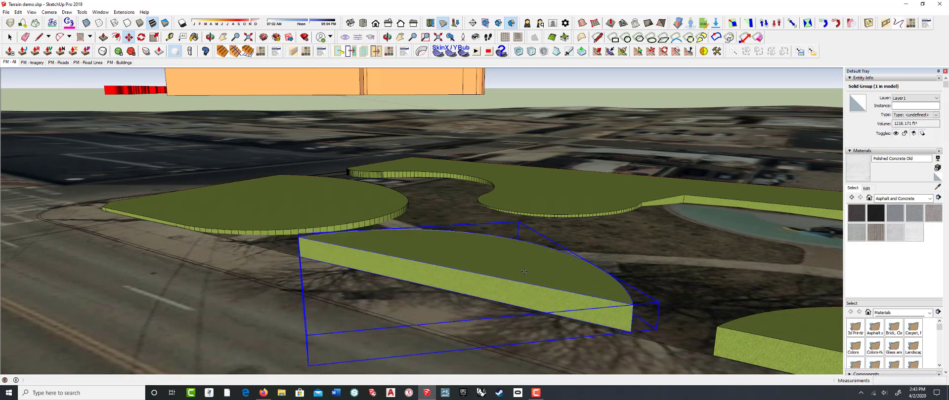
# - Lower the geometry inside the half-round planting bed group next to the corner bed about 2' 1" along the vertical axis
pyautogui.doubleClick(627, 316)
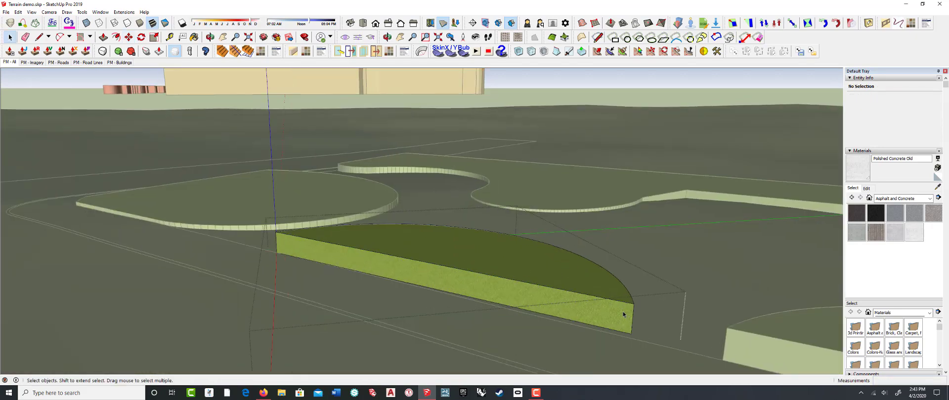
pyautogui.tripleClick(623, 315)
pyautogui.press('m')
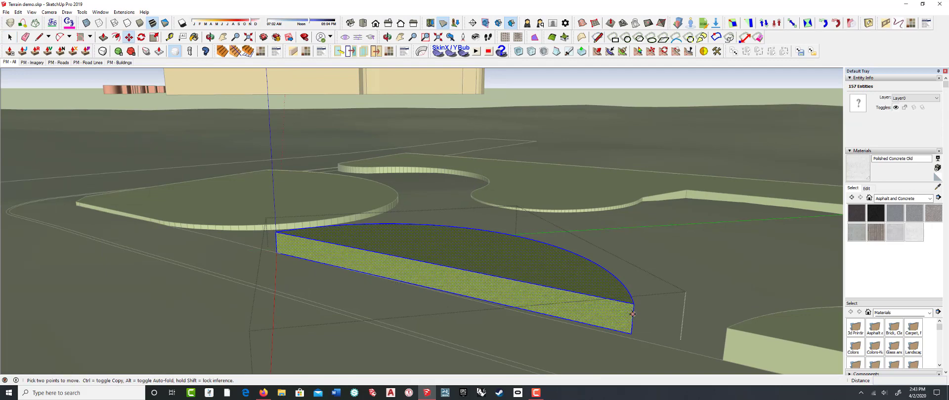
pyautogui.click(633, 314)
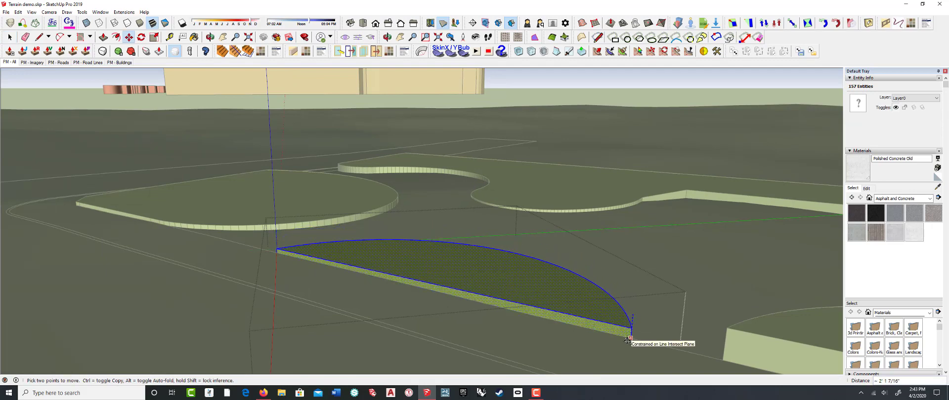
pyautogui.click(633, 338)
pyautogui.press('space')
pyautogui.moveTo(548, 265); pyautogui.dragTo(371, 222, button='middle')
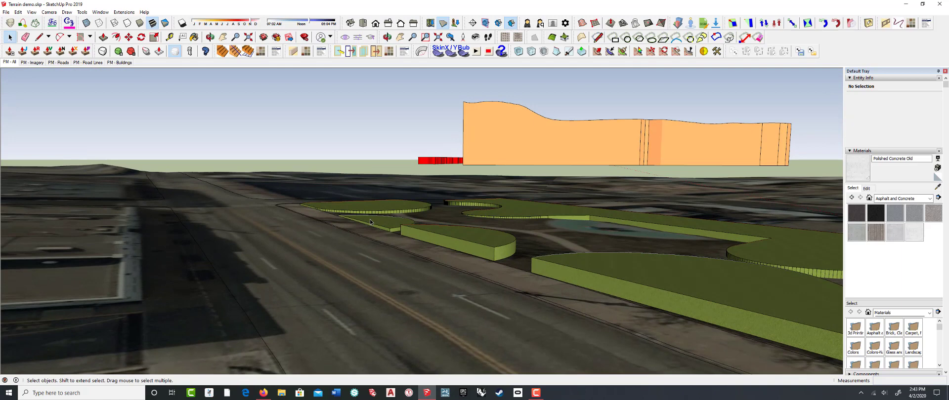
pyautogui.click(494, 250)
pyautogui.press('m')
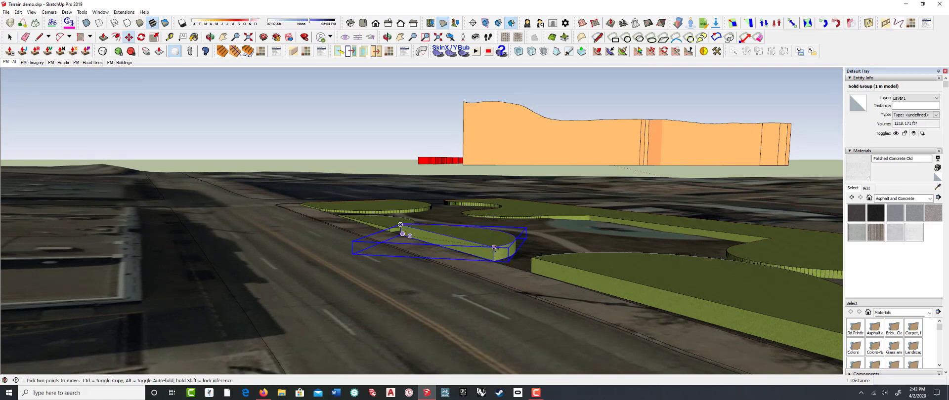
pyautogui.click(494, 247)
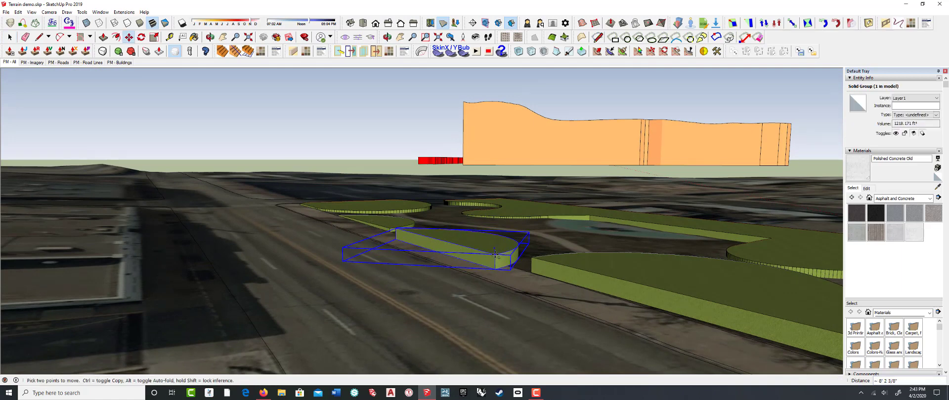
pyautogui.moveTo(496, 255); pyautogui.dragTo(575, 280, button='middle')
pyautogui.press('space')
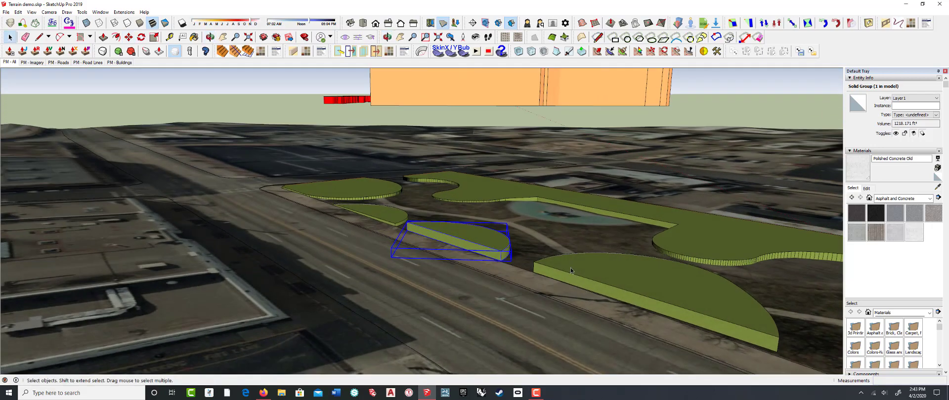
# - Select the terrain group together with four planting bed groups of the park and explode all five groups
pyautogui.keyDown('shift'); pyautogui.click(571, 269); pyautogui.keyUp('shift')
pyautogui.click(428, 204)
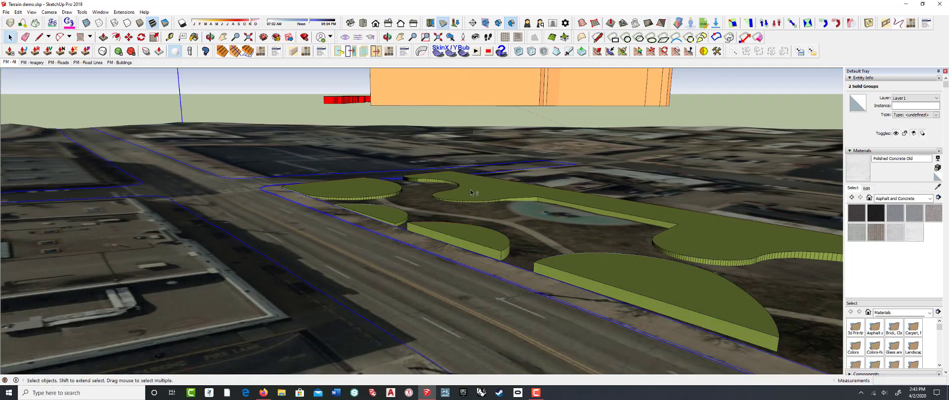
pyautogui.click(470, 189)
pyautogui.keyDown('shift'); pyautogui.click(474, 237); pyautogui.keyUp('shift')
pyautogui.keyDown('shift'); pyautogui.click(587, 267); pyautogui.keyUp('shift')
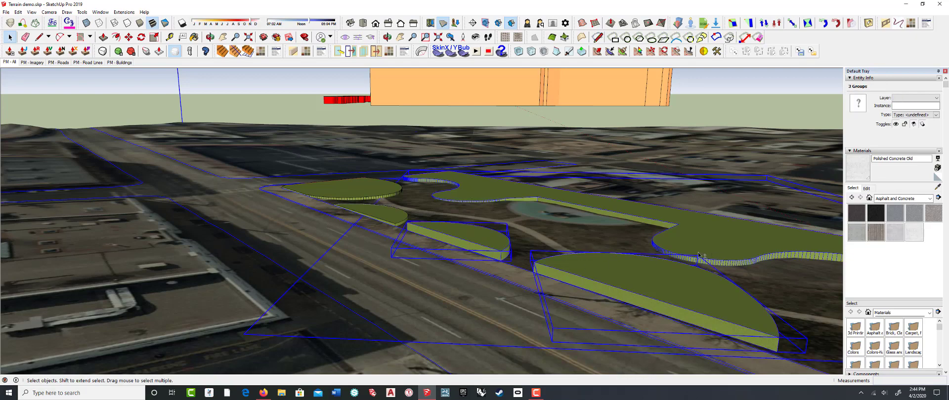
pyautogui.moveTo(587, 268); pyautogui.dragTo(617, 269, button='middle')
pyautogui.keyDown('shift'); pyautogui.click(696, 307); pyautogui.keyUp('shift')
pyautogui.rightClick(696, 307)
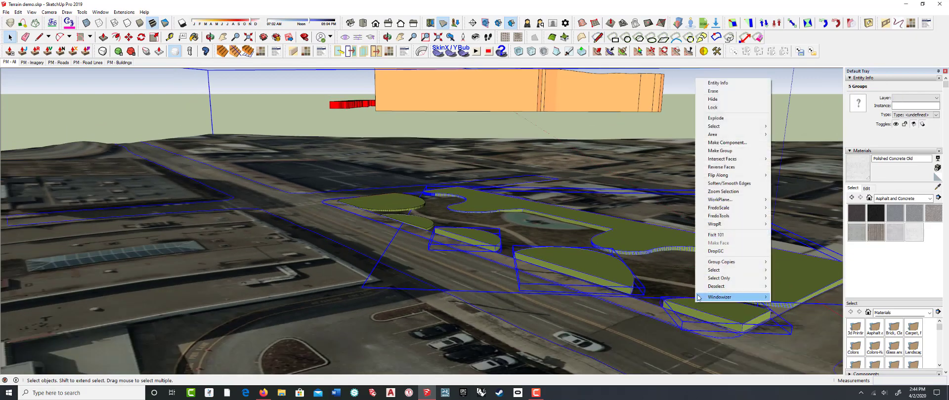
pyautogui.click(720, 120)
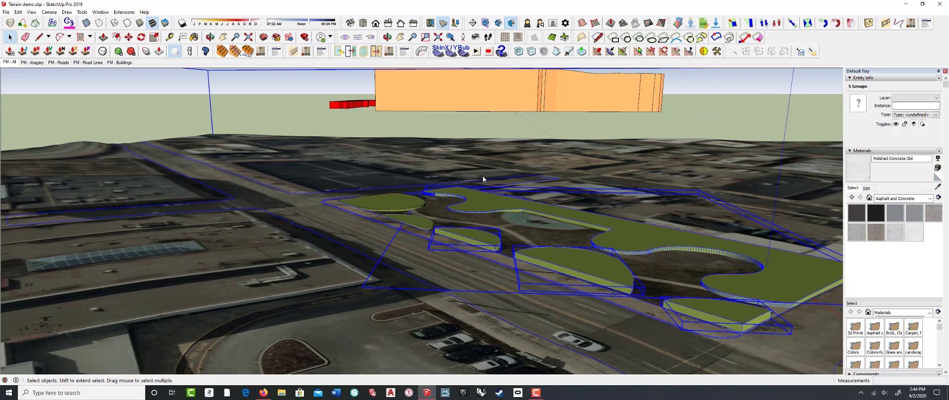
pyautogui.click(479, 129)
pyautogui.keyDown('shift'); pyautogui.click(479, 129); pyautogui.keyUp('shift')
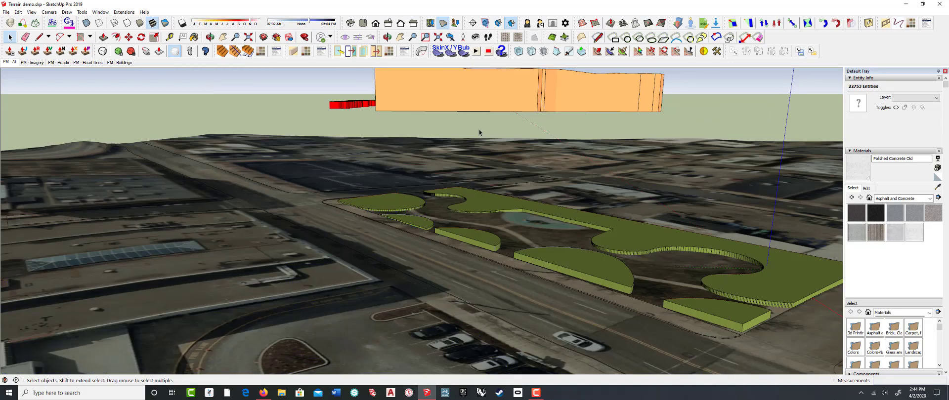
# - Lower the small half-round planting bed in the middle of the street side about 1' 5" into the terrain
pyautogui.click(464, 238)
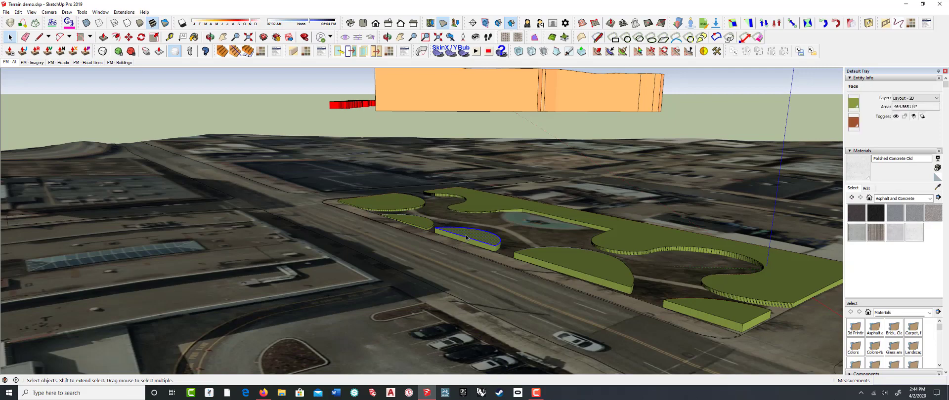
pyautogui.tripleClick(466, 238)
pyautogui.moveTo(466, 238); pyautogui.dragTo(512, 231, button='middle')
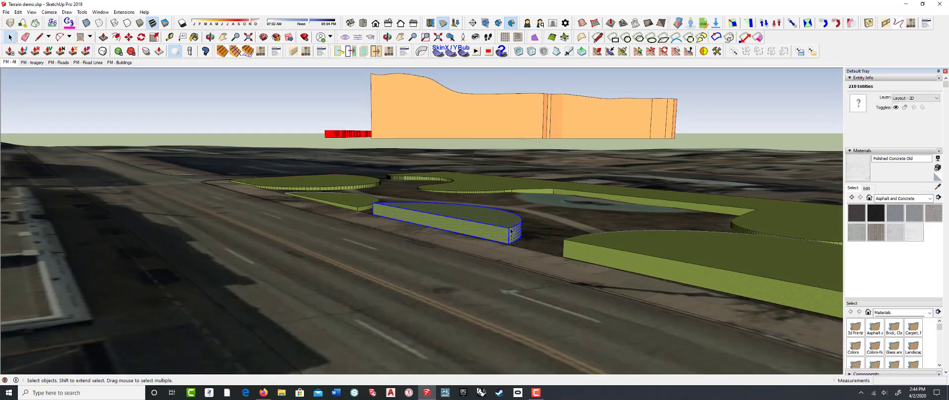
pyautogui.press('m')
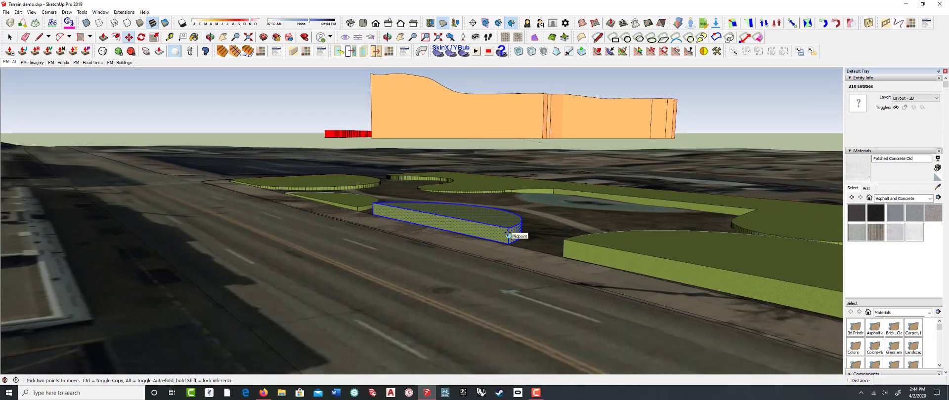
pyautogui.click(508, 236)
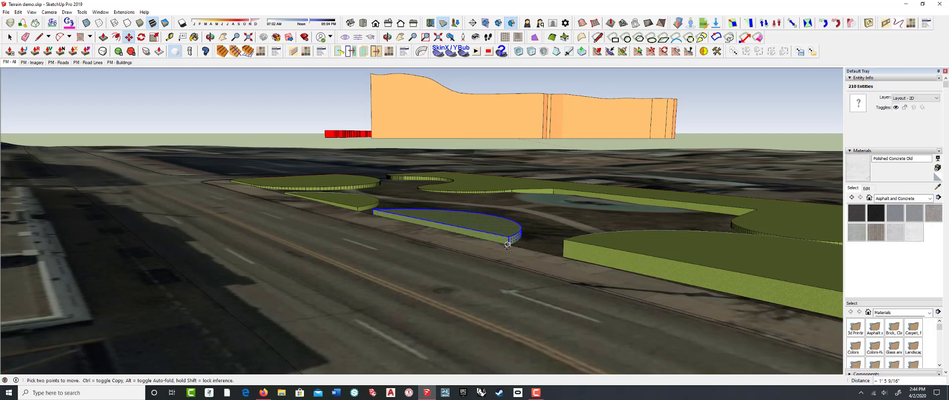
pyautogui.click(507, 245)
pyautogui.press('space')
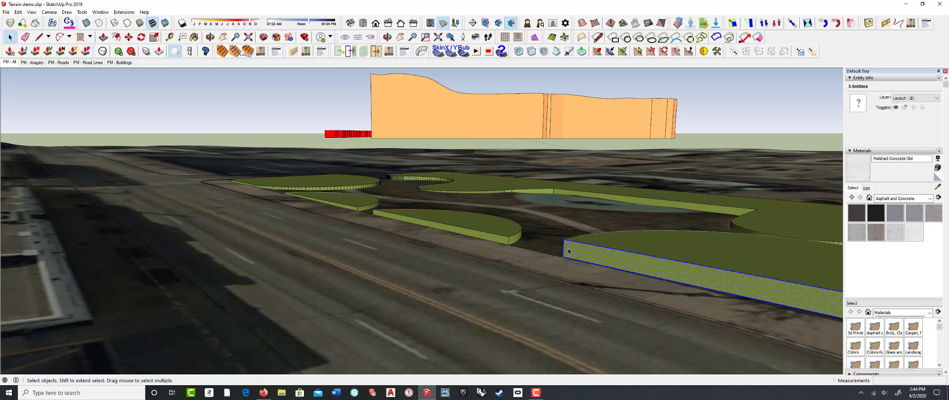
# - Lower the large half-round planting bed along the street vertically into the terrain
pyautogui.tripleClick(568, 248)
pyautogui.press('m')
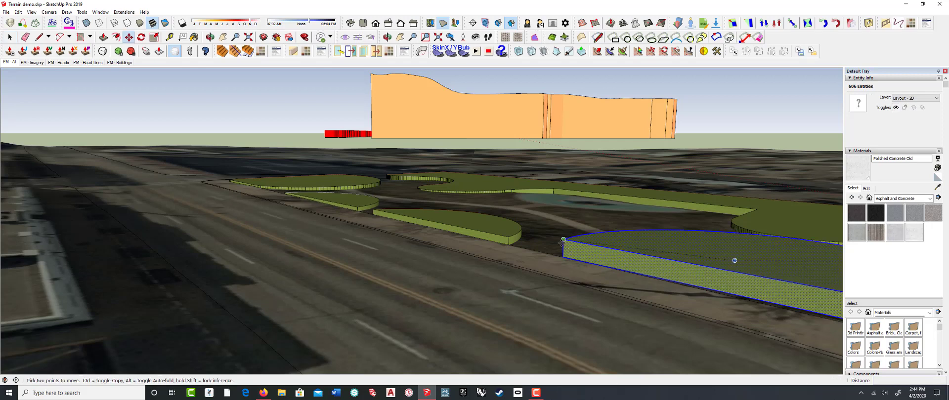
pyautogui.scroll(2, 563, 248)
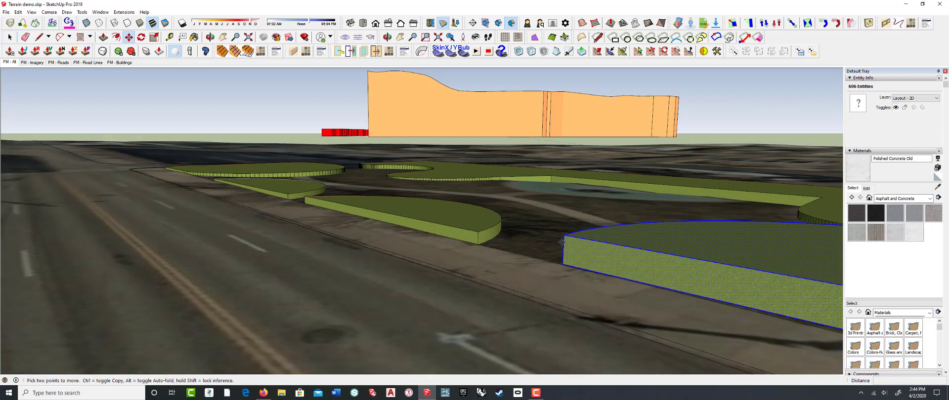
pyautogui.click(563, 244)
pyautogui.click(563, 262)
pyautogui.scroll(-4, 474, 242)
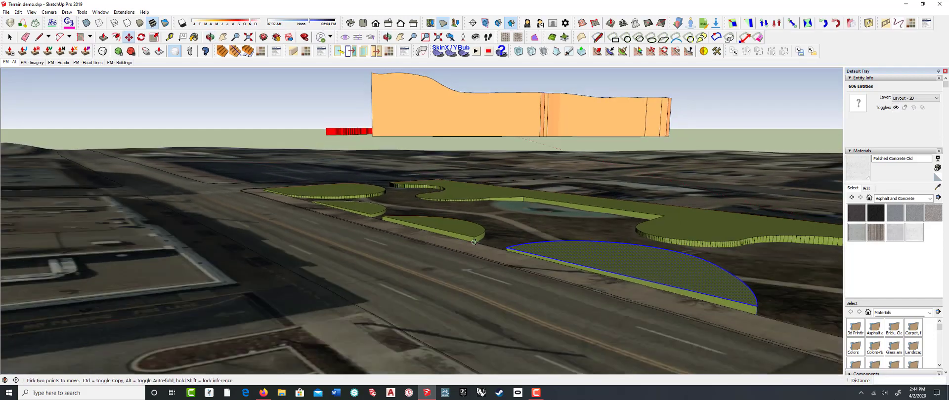
pyautogui.moveTo(474, 242); pyautogui.dragTo(495, 275, button='middle')
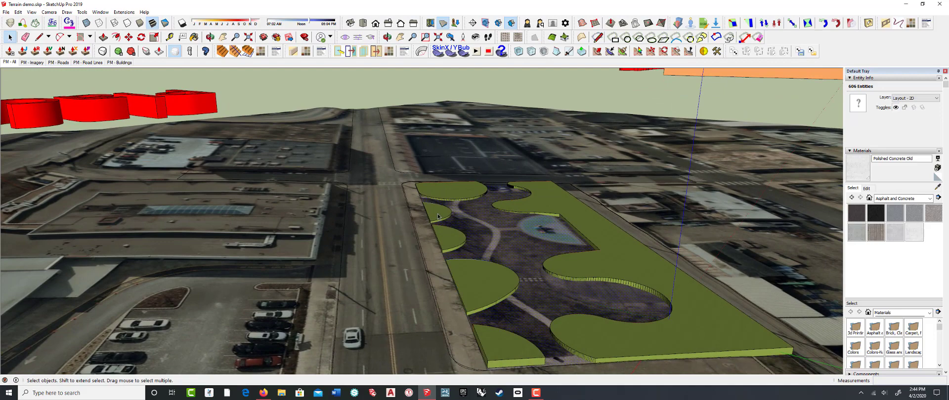
# - Select the park's planting beds and the ground surface between them to check which pieces are separate
pyautogui.click(454, 192)
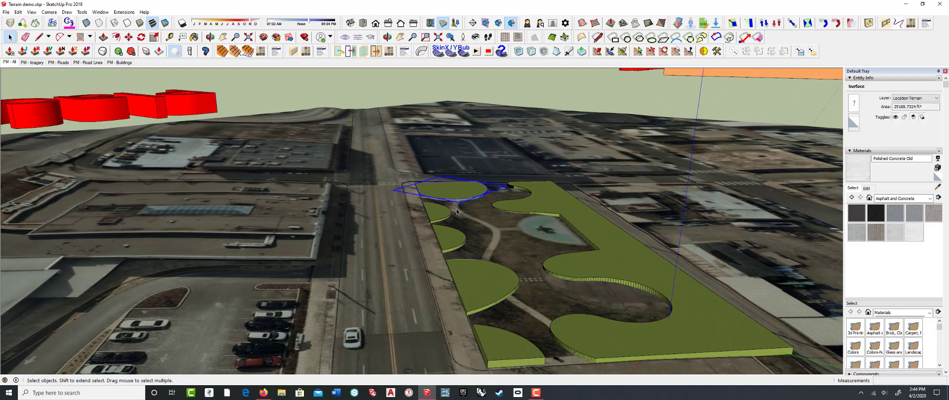
pyautogui.moveTo(472, 215); pyautogui.dragTo(389, 179, button='middle')
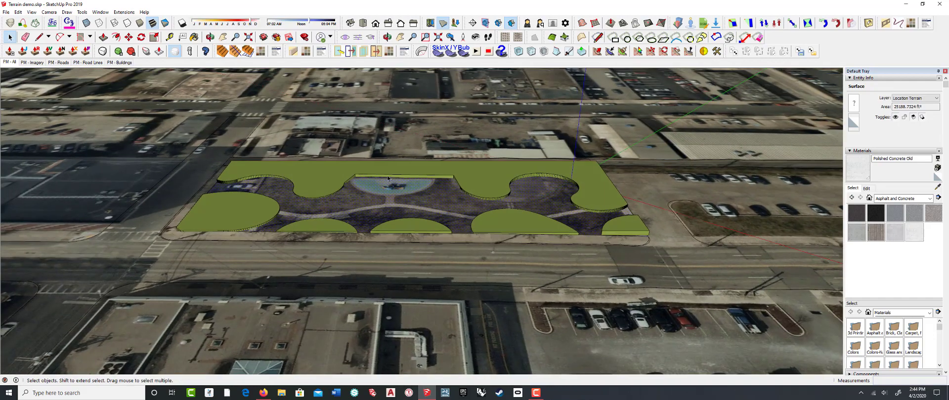
pyautogui.moveTo(169, 112); pyautogui.dragTo(673, 259)
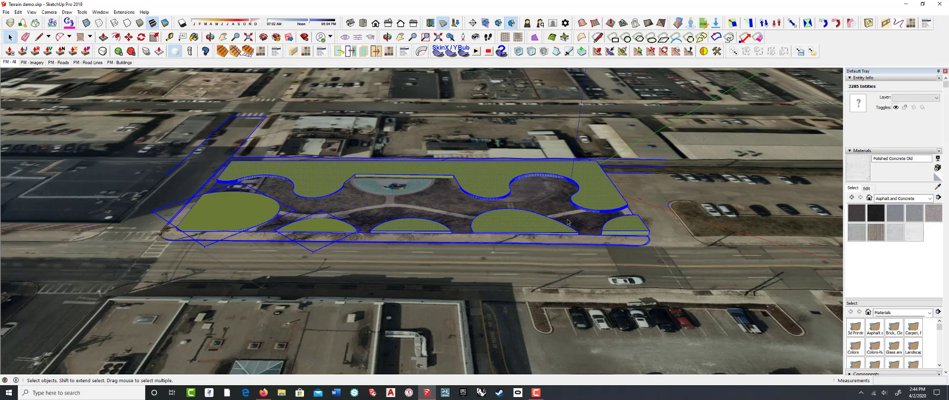
pyautogui.click(576, 255)
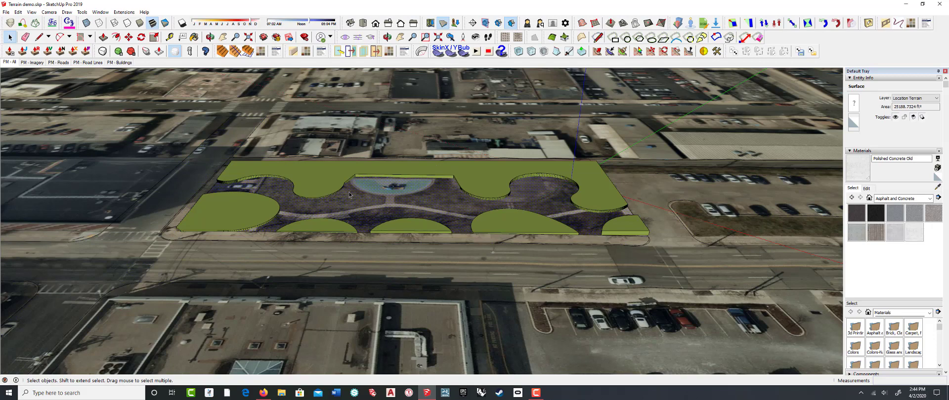
pyautogui.press('Delete')
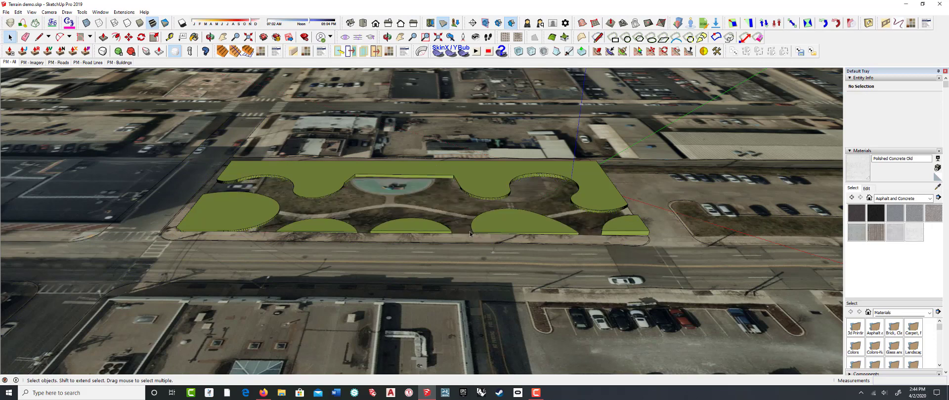
# - Paint the terrain surface between the planting beds with the Polished Concrete Old material
pyautogui.moveTo(352, 196); pyautogui.dragTo(695, 226, button='middle')
pyautogui.click(901, 228)
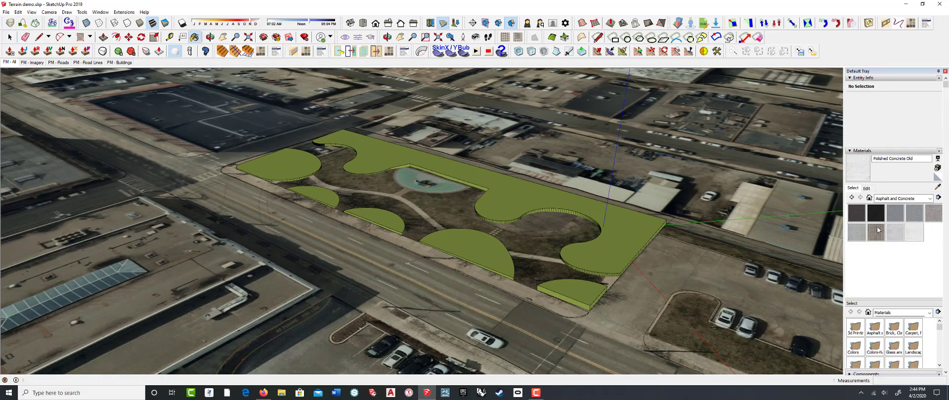
pyautogui.click(552, 223)
pyautogui.moveTo(553, 224); pyautogui.dragTo(391, 172, button='middle')
pyautogui.scroll(10, 391, 172)
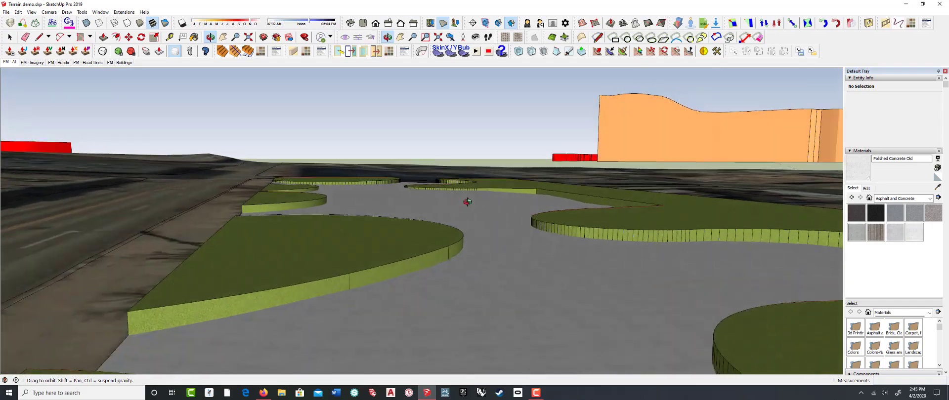
# - Extend the floating end of the largest planting bed about 3' 8" down to the terrain with Push/Pull
pyautogui.moveTo(467, 201); pyautogui.dragTo(487, 254, button='middle')
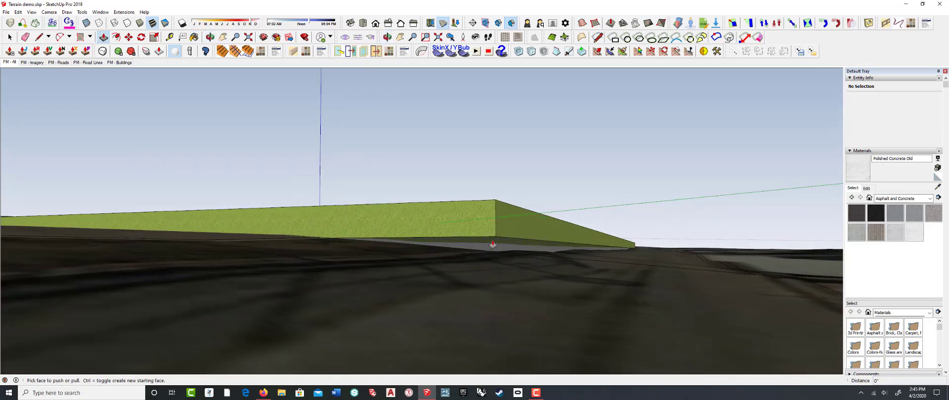
pyautogui.click(493, 245)
pyautogui.moveTo(474, 255); pyautogui.dragTo(605, 285, button='middle')
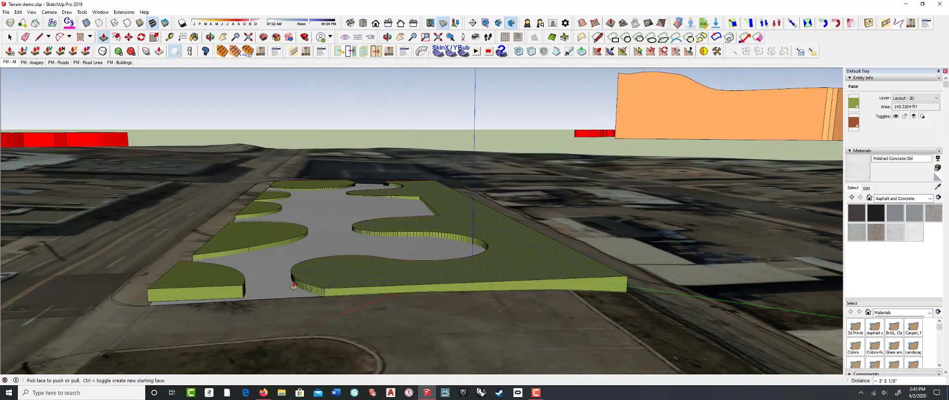
pyautogui.press('space')
# - Inspect the end face of the largest planting bed and how the beds meet the concrete ground of the park
pyautogui.click(322, 291)
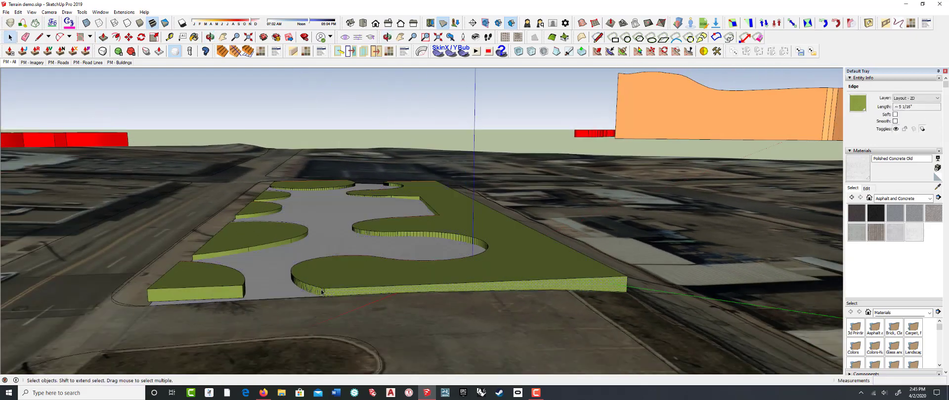
pyautogui.click(324, 285)
pyautogui.moveTo(324, 285); pyautogui.dragTo(383, 257, button='middle')
pyautogui.scroll(-4, 421, 277)
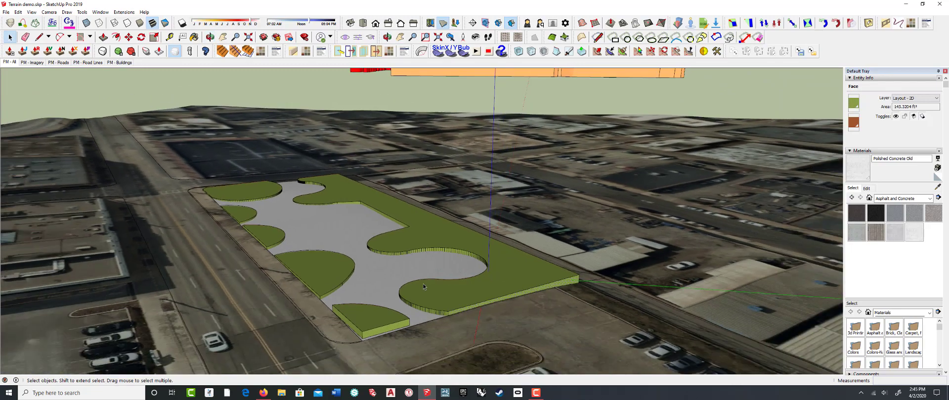
pyautogui.moveTo(380, 252)
pyautogui.mouseDown(button='middle')
pyautogui.moveTo(378, 269)
pyautogui.moveTo(269, 226)
pyautogui.moveTo(369, 243)
pyautogui.mouseUp(button='middle')
pyautogui.scroll(1, 315, 210)
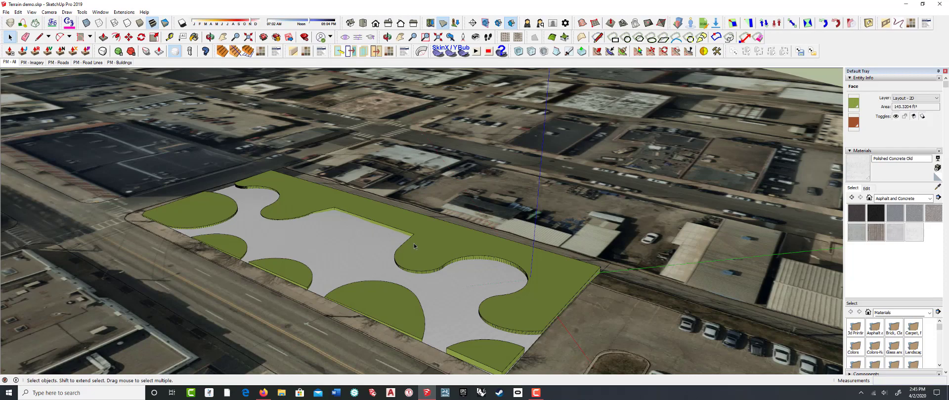
# - Offset the outline of the large half-oval planting bed's top face 6" inward along the street side
pyautogui.moveTo(414, 244)
pyautogui.mouseDown(button='middle')
pyautogui.moveTo(525, 208)
pyautogui.moveTo(339, 227)
pyautogui.moveTo(311, 247)
pyautogui.moveTo(379, 277)
pyautogui.moveTo(526, 276)
pyautogui.mouseUp(button='middle')
pyautogui.scroll(3, 307, 273)
pyautogui.scroll(1, 308, 273)
pyautogui.scroll(1, 461, 284)
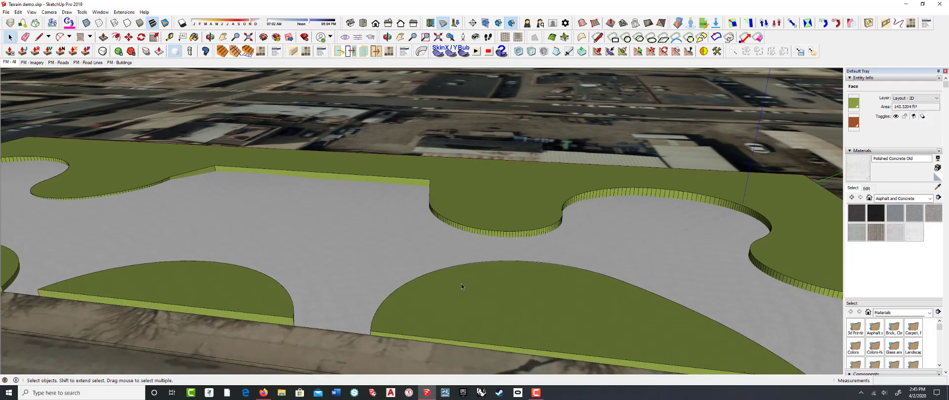
pyautogui.click(116, 37)
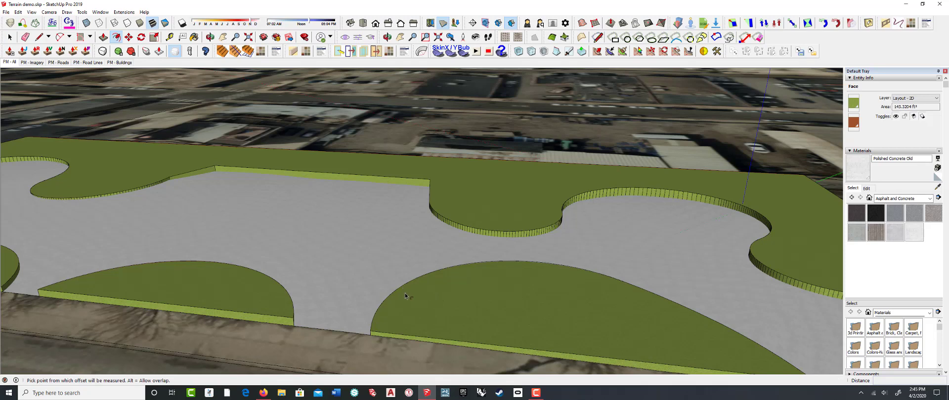
pyautogui.press('space')
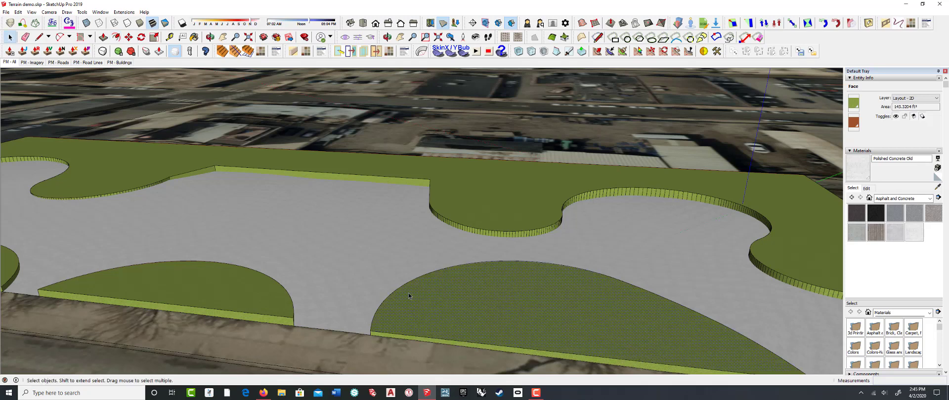
pyautogui.click(408, 292)
pyautogui.click(116, 37)
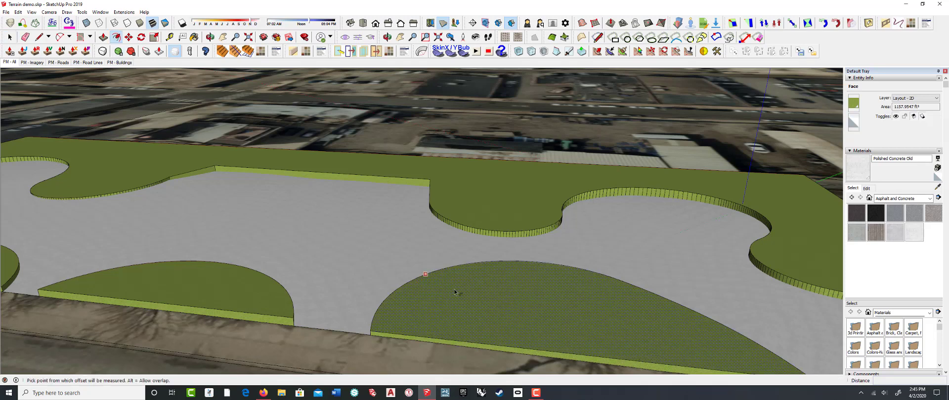
pyautogui.click(420, 276)
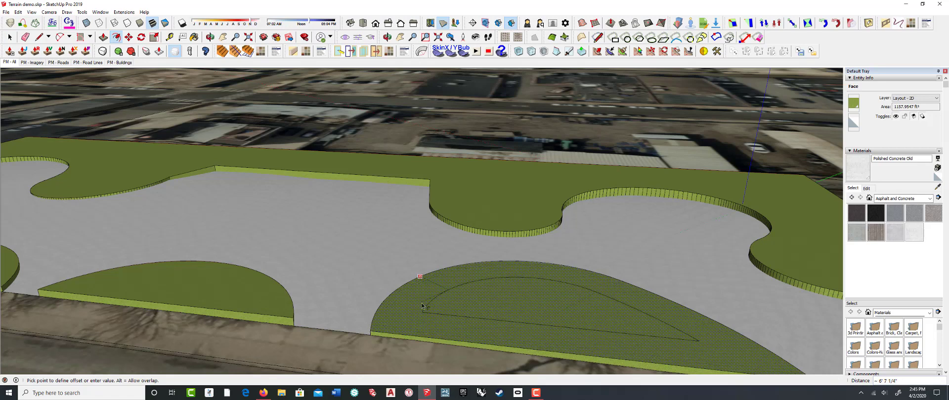
pyautogui.click(417, 305)
pyautogui.write('6')
pyautogui.press('Return')
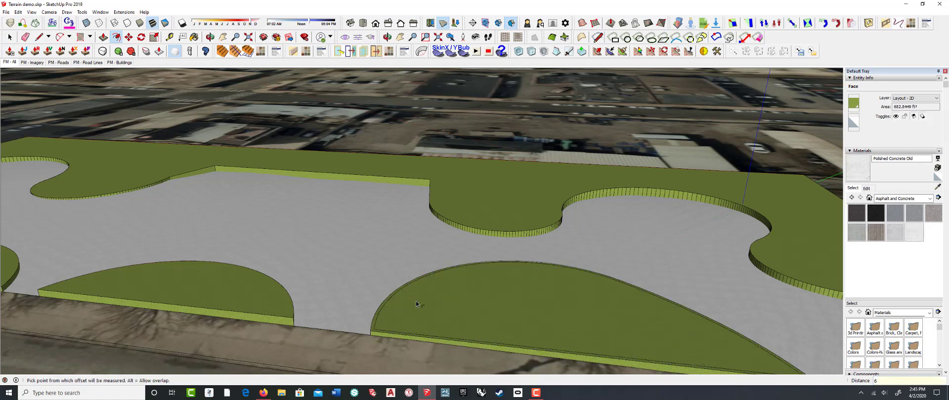
# - Select the inner top face of the offset planting bed with its edges and make it a group
pyautogui.moveTo(433, 304); pyautogui.dragTo(398, 346, button='middle')
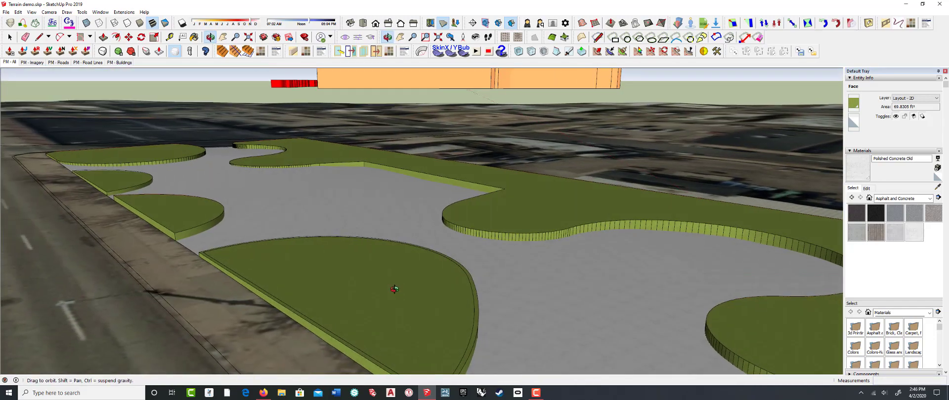
pyautogui.press('f')
pyautogui.press('space')
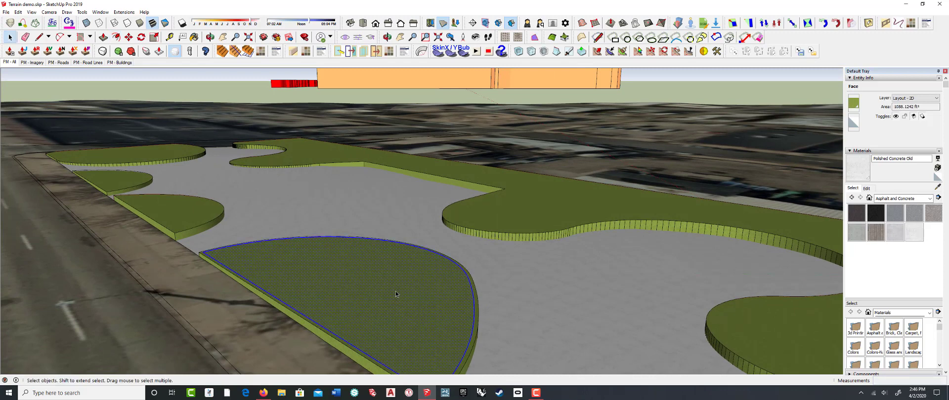
pyautogui.tripleClick(395, 292)
pyautogui.rightClick(396, 291)
pyautogui.click(432, 140)
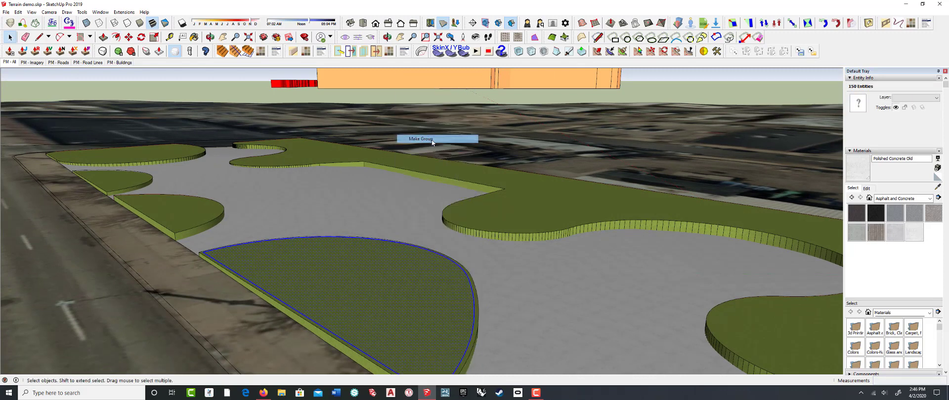
# - Open the new planting bed group for editing and select only its boundary edges, leaving the face out
pyautogui.doubleClick(393, 290)
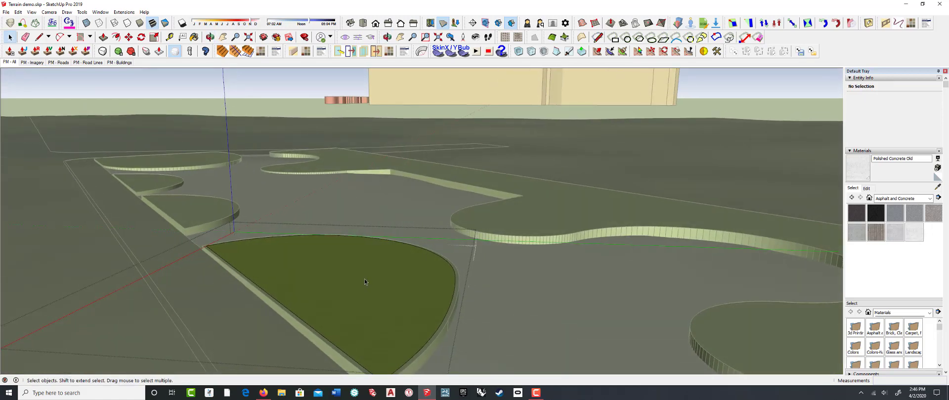
pyautogui.tripleClick(364, 282)
pyautogui.moveTo(364, 281); pyautogui.dragTo(359, 287, button='middle')
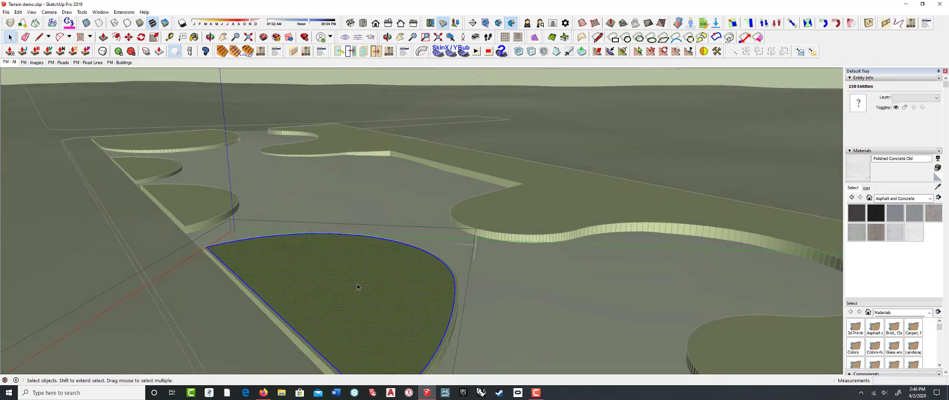
pyautogui.keyDown('shift'); pyautogui.click(434, 281); pyautogui.keyUp('shift')
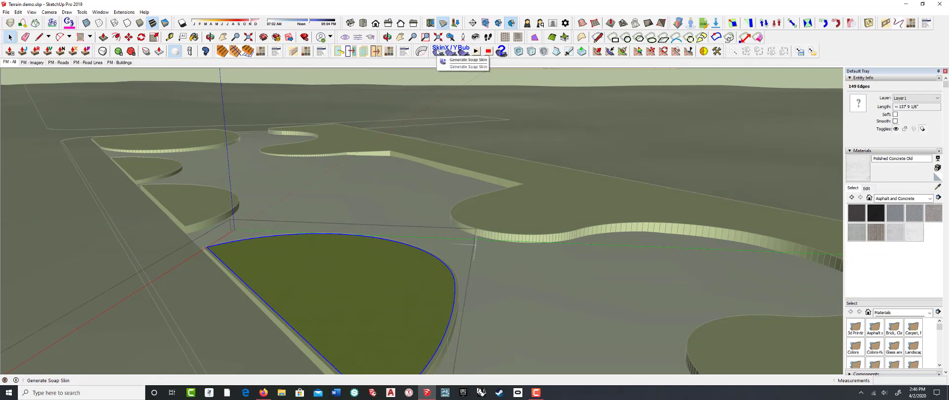
# - Generate a Soap Skin mesh from the bed's boundary edges with 30 net divisions
pyautogui.click(438, 52)
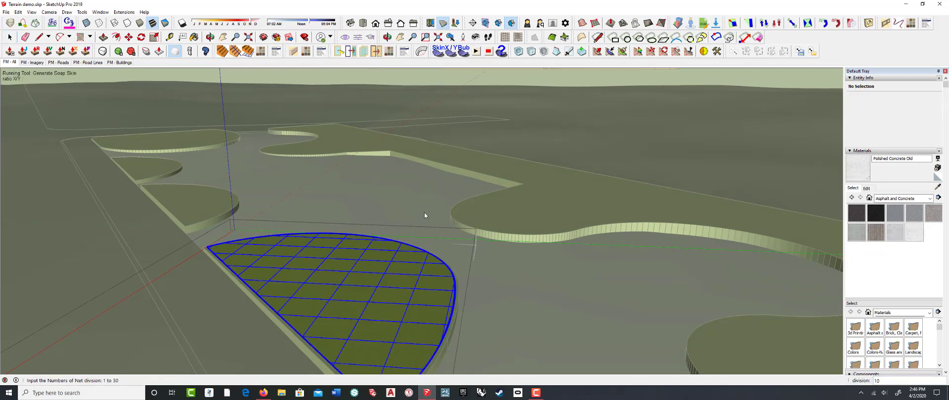
pyautogui.write('20')
pyautogui.press('Return')
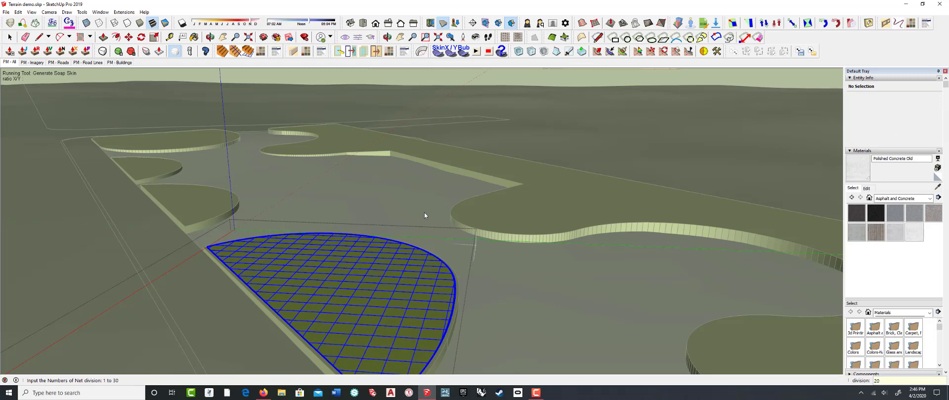
pyautogui.write('30')
pyautogui.press('Return')
pyautogui.moveTo(424, 213); pyautogui.dragTo(445, 129, button='middle')
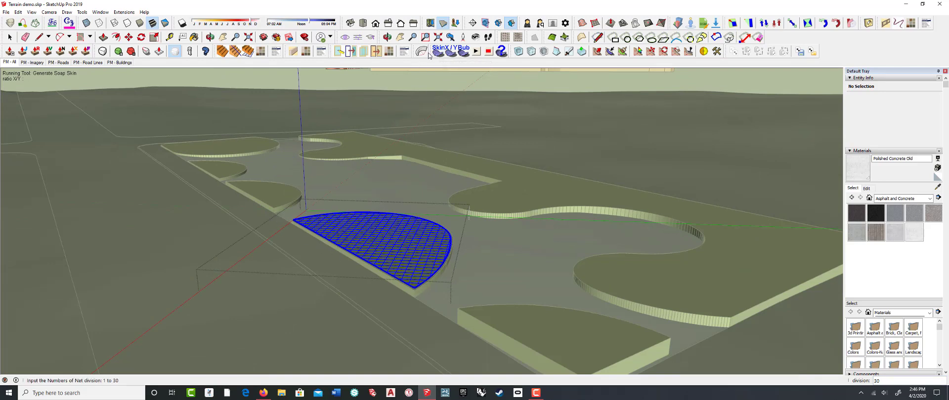
pyautogui.scroll(3, 409, 232)
pyautogui.moveTo(410, 233); pyautogui.dragTo(396, 244, button='middle')
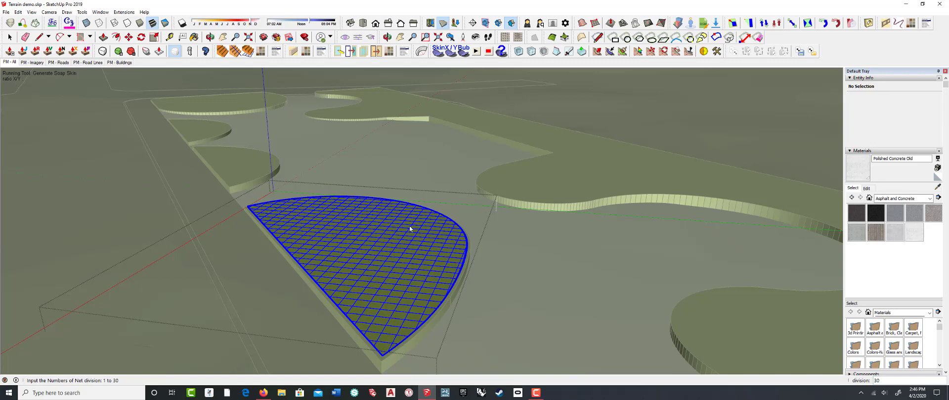
pyautogui.press('Return')
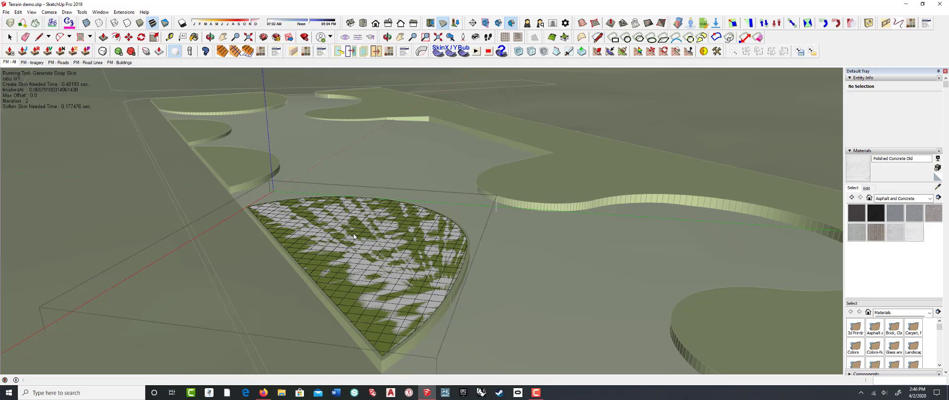
# - Cut the soap skin mesh, delete the flat face beneath it, and paste the mesh back in place
pyautogui.click(7, 37)
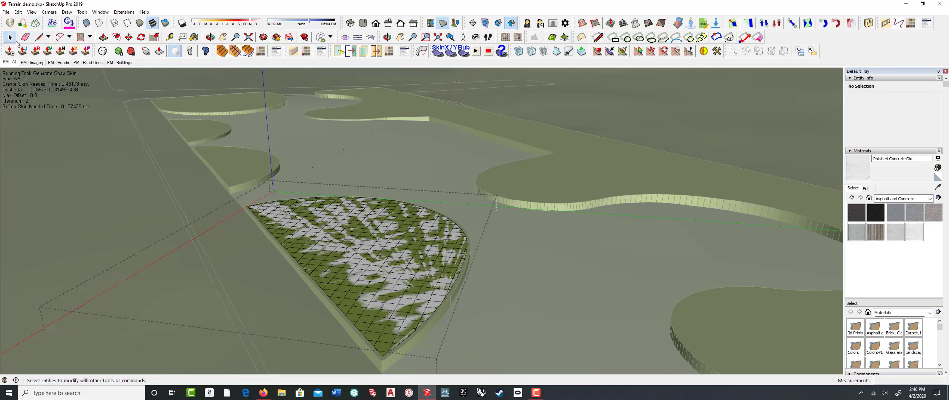
pyautogui.click(368, 265)
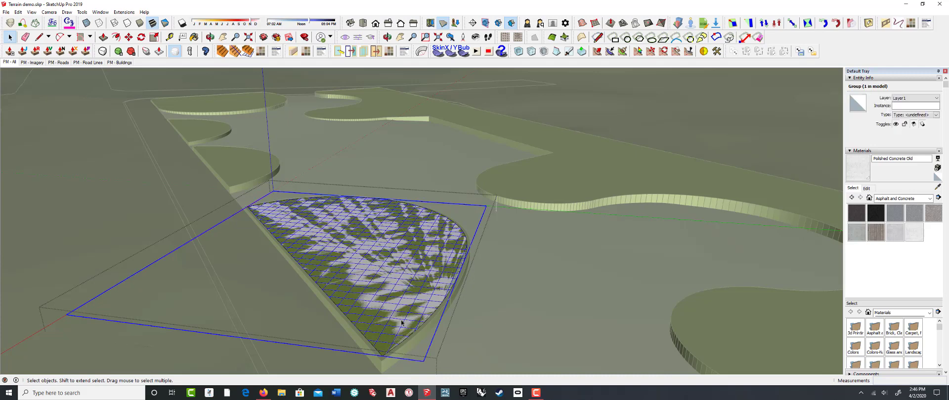
pyautogui.doubleClick(369, 252)
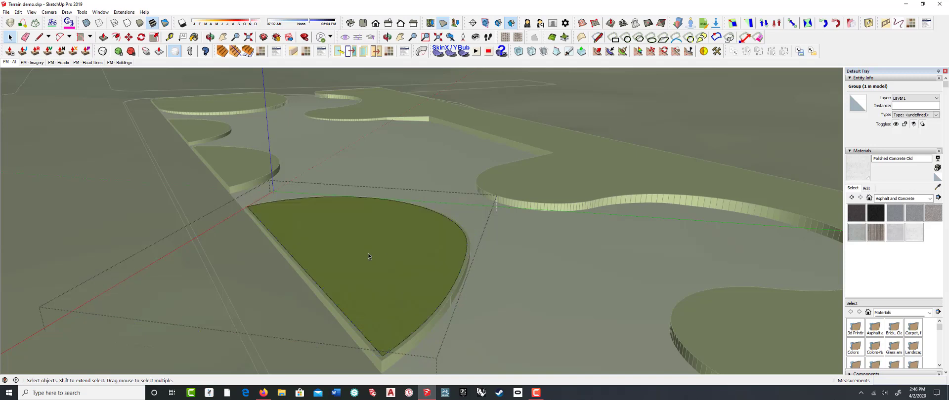
pyautogui.click(369, 251)
pyautogui.click(297, 201)
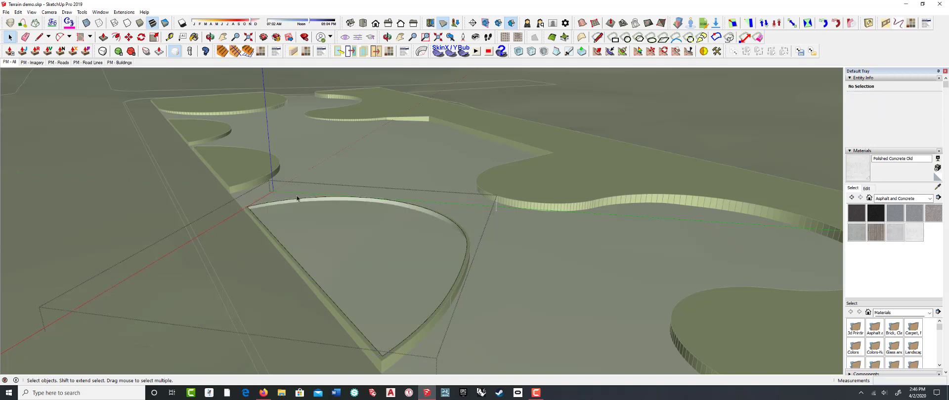
pyautogui.click(18, 12)
pyautogui.click(34, 65)
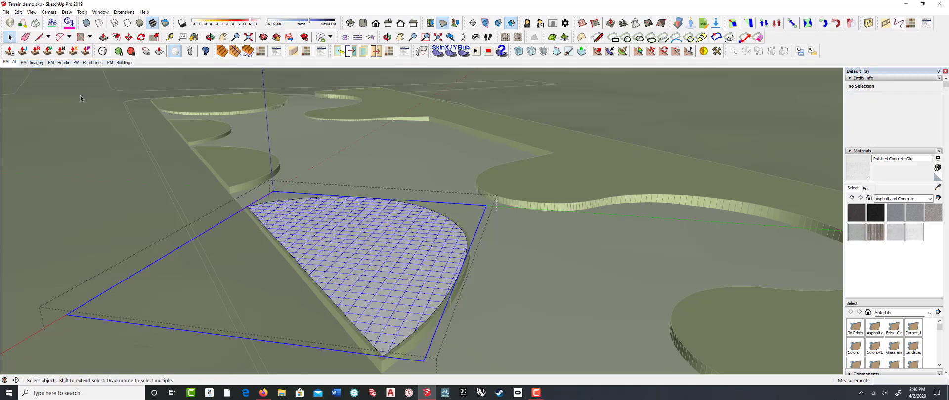
# - Open the skin mesh for editing and raise mounds across its surface with the sculpting brush
pyautogui.moveTo(392, 233); pyautogui.dragTo(368, 244, button='middle')
pyautogui.press('Escape')
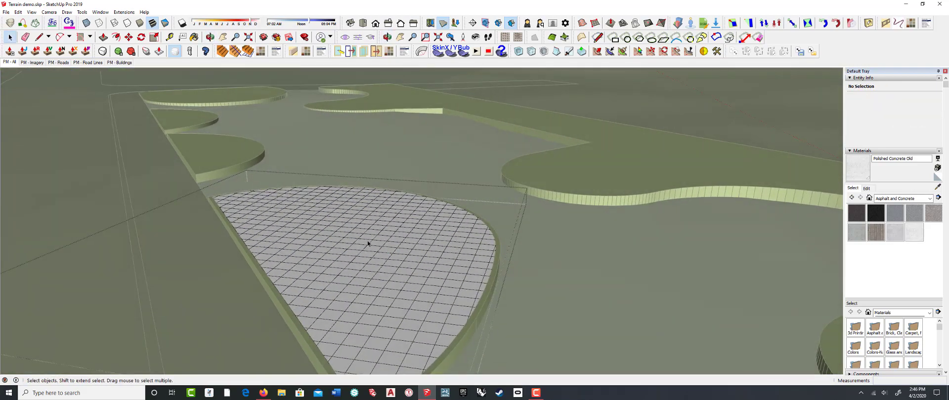
pyautogui.click(368, 241)
pyautogui.click(379, 246)
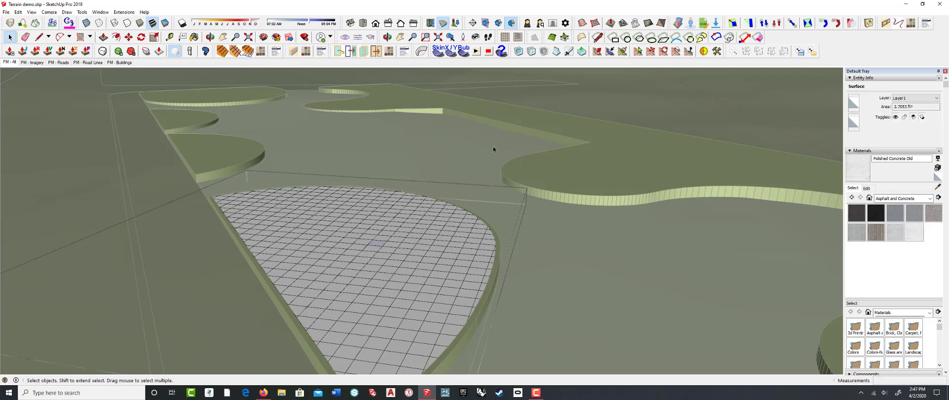
pyautogui.click(598, 51)
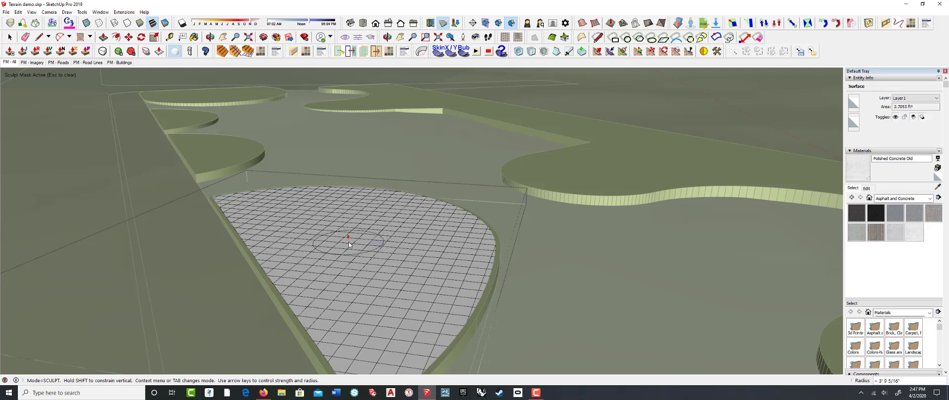
pyautogui.moveTo(321, 238); pyautogui.dragTo(347, 236)
pyautogui.press('Escape')
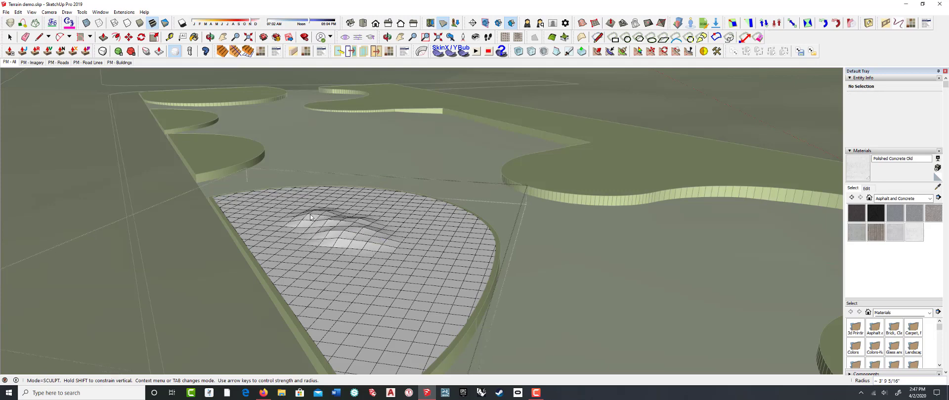
pyautogui.moveTo(310, 215)
pyautogui.mouseDown()
pyautogui.moveTo(393, 230)
pyautogui.moveTo(341, 257)
pyautogui.moveTo(430, 257)
pyautogui.moveTo(358, 257)
pyautogui.moveTo(324, 244)
pyautogui.moveTo(333, 214)
pyautogui.moveTo(375, 218)
pyautogui.moveTo(425, 257)
pyautogui.moveTo(401, 282)
pyautogui.moveTo(346, 277)
pyautogui.moveTo(314, 231)
pyautogui.moveTo(273, 208)
pyautogui.moveTo(319, 207)
pyautogui.mouseUp()
# - Smooth the bumps of the sculpted bed with the brush in Smooth mode, and leave the group
pyautogui.moveTo(317, 200); pyautogui.dragTo(268, 194, button='middle')
pyautogui.rightClick(331, 210)
pyautogui.click(359, 223)
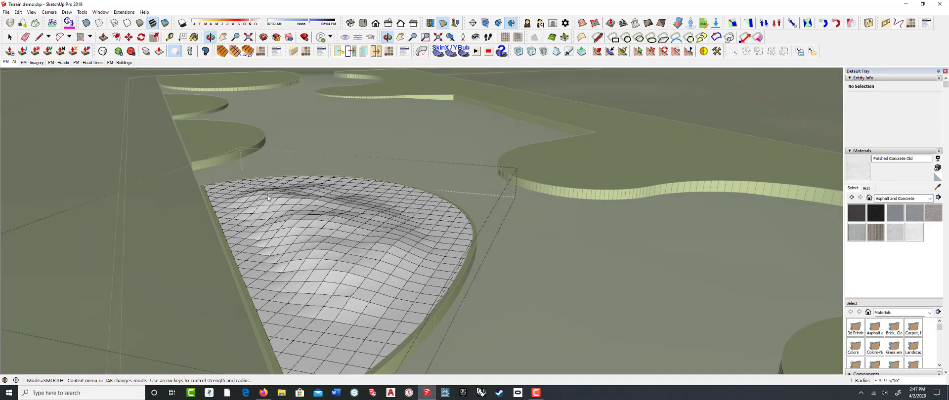
pyautogui.moveTo(345, 205)
pyautogui.mouseDown()
pyautogui.moveTo(306, 227)
pyautogui.moveTo(326, 262)
pyautogui.moveTo(363, 230)
pyautogui.mouseUp()
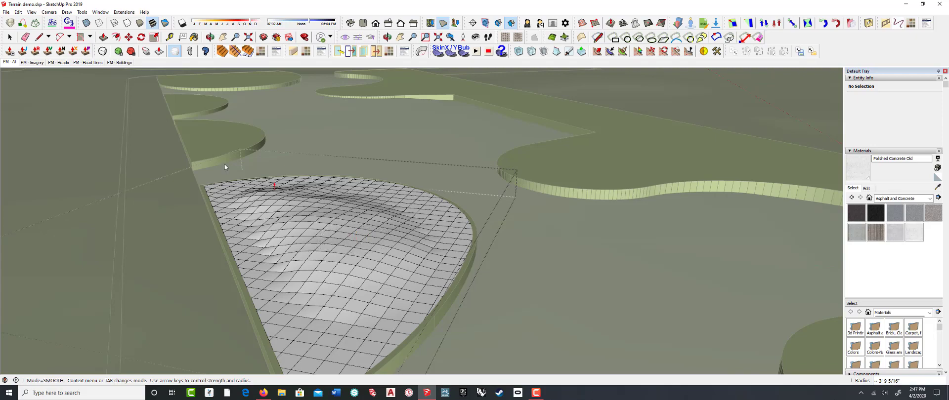
pyautogui.press('space')
pyautogui.moveTo(306, 291)
pyautogui.mouseDown(button='middle')
pyautogui.moveTo(303, 257)
pyautogui.moveTo(387, 102)
pyautogui.mouseUp(button='middle')
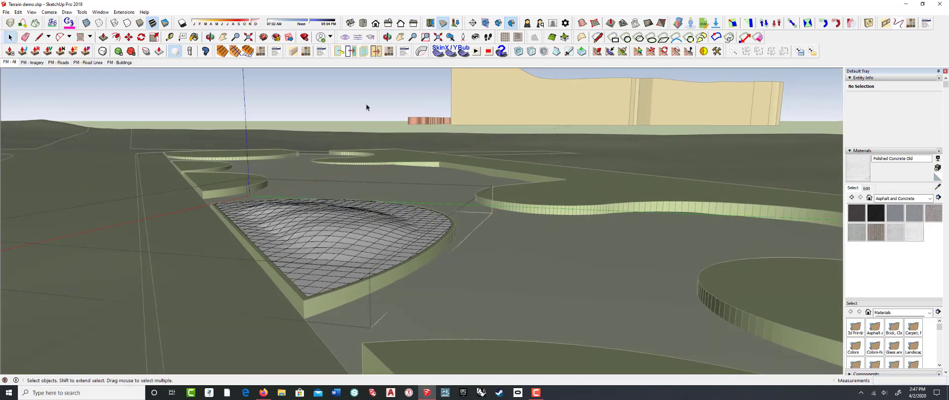
pyautogui.click(366, 107)
pyautogui.moveTo(402, 238)
pyautogui.mouseDown(button='middle')
pyautogui.moveTo(373, 276)
pyautogui.moveTo(284, 276)
pyautogui.moveTo(322, 255)
pyautogui.moveTo(429, 286)
pyautogui.moveTo(341, 252)
pyautogui.moveTo(346, 277)
pyautogui.moveTo(366, 281)
pyautogui.moveTo(445, 218)
pyautogui.moveTo(471, 210)
pyautogui.moveTo(302, 264)
pyautogui.moveTo(313, 262)
pyautogui.moveTo(303, 258)
pyautogui.moveTo(311, 230)
pyautogui.moveTo(496, 306)
pyautogui.mouseUp(button='middle')
pyautogui.scroll(-3, 312, 262)
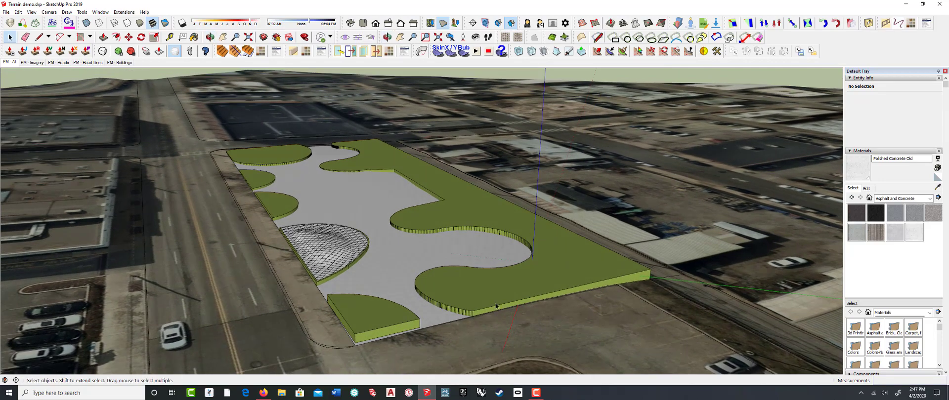
# - Recess the street surface beside the site by 6 inches with a vertical Vector Push Pull offset of -6"
pyautogui.click(218, 265)
pyautogui.moveTo(218, 263); pyautogui.dragTo(214, 200, button='middle')
pyautogui.scroll(6, 271, 205)
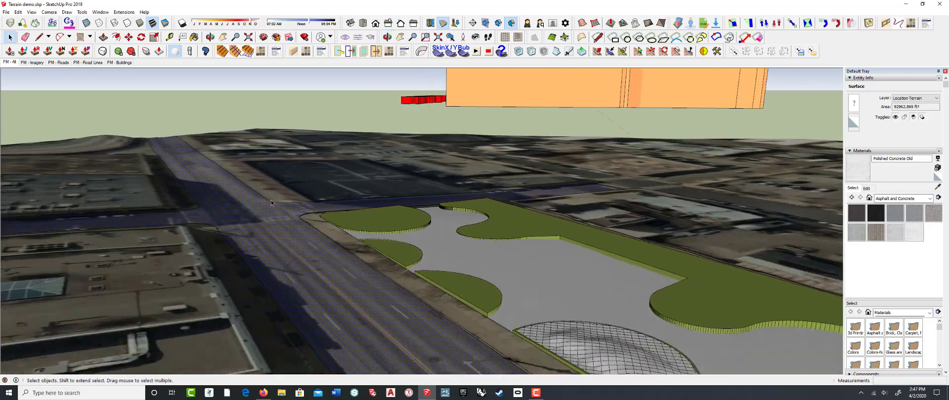
pyautogui.scroll(5, 271, 206)
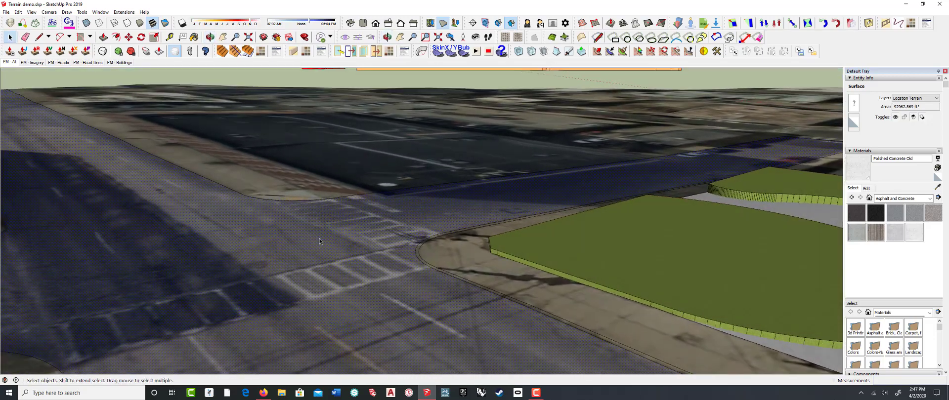
pyautogui.click(48, 52)
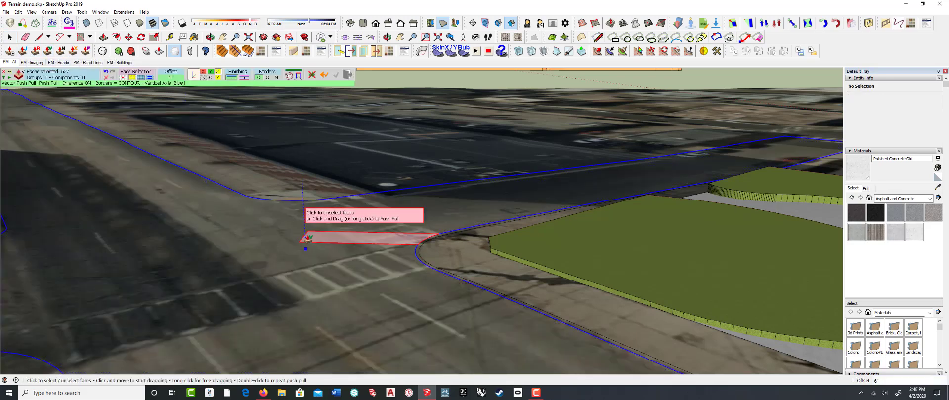
pyautogui.moveTo(308, 241); pyautogui.dragTo(309, 244)
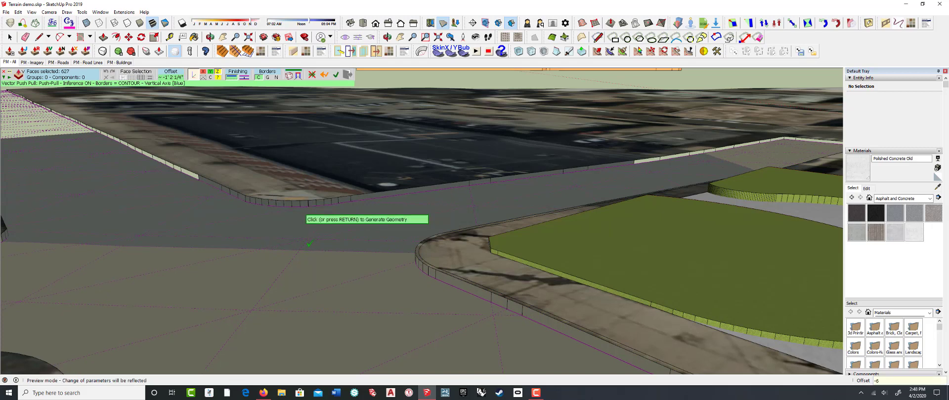
pyautogui.write('-6"')
pyautogui.press('Return')
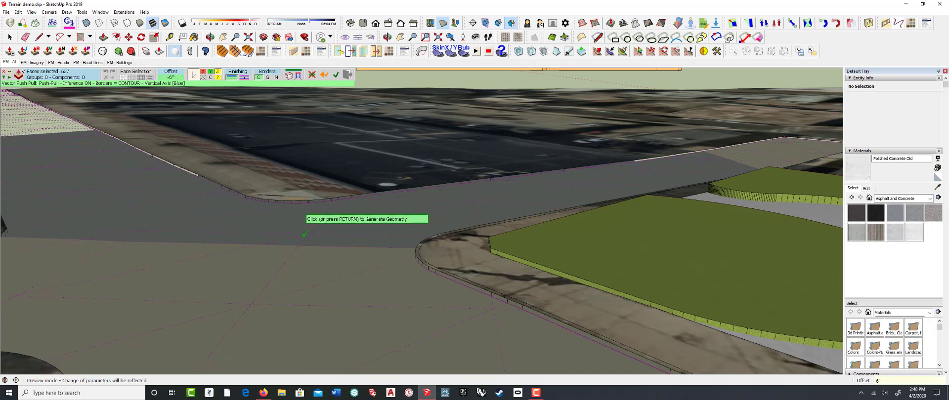
pyautogui.click(301, 230)
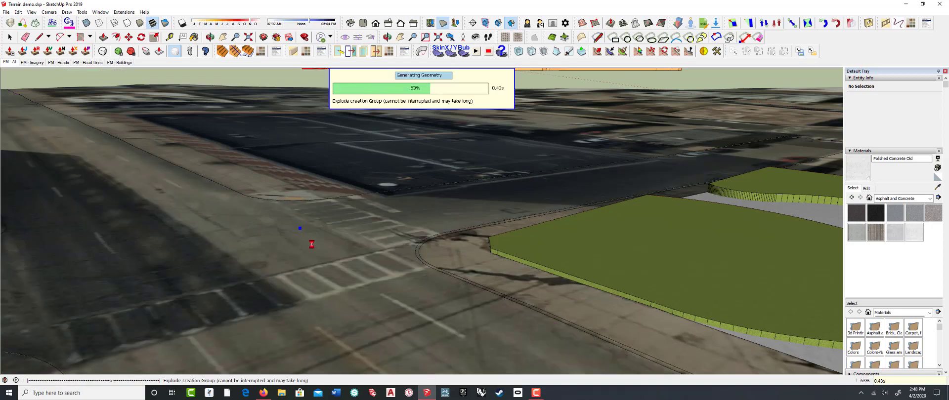
# - Examine the recessed streets, curb edges and planting beds from street level and from above
pyautogui.moveTo(312, 244)
pyautogui.mouseDown(button='middle')
pyautogui.moveTo(269, 222)
pyautogui.moveTo(357, 260)
pyautogui.moveTo(317, 262)
pyautogui.moveTo(320, 243)
pyautogui.mouseUp(button='middle')
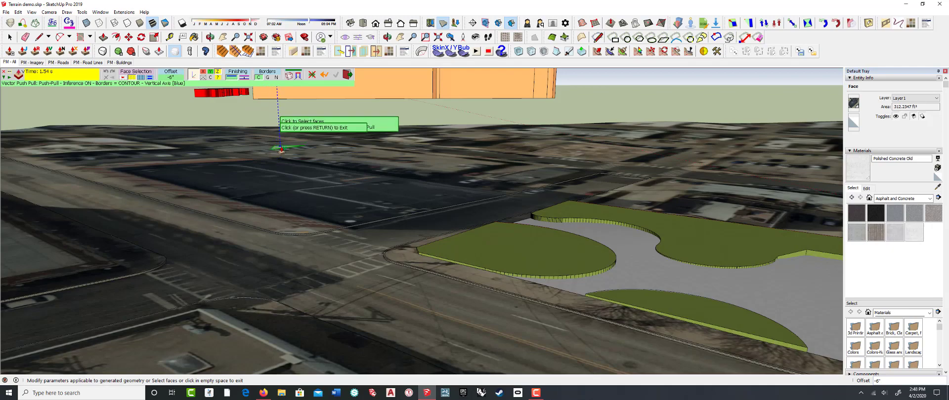
pyautogui.moveTo(367, 148); pyautogui.dragTo(227, 120, button='middle')
pyautogui.moveTo(524, 245); pyautogui.dragTo(604, 299, button='middle')
pyautogui.moveTo(623, 275); pyautogui.dragTo(579, 237, button='middle')
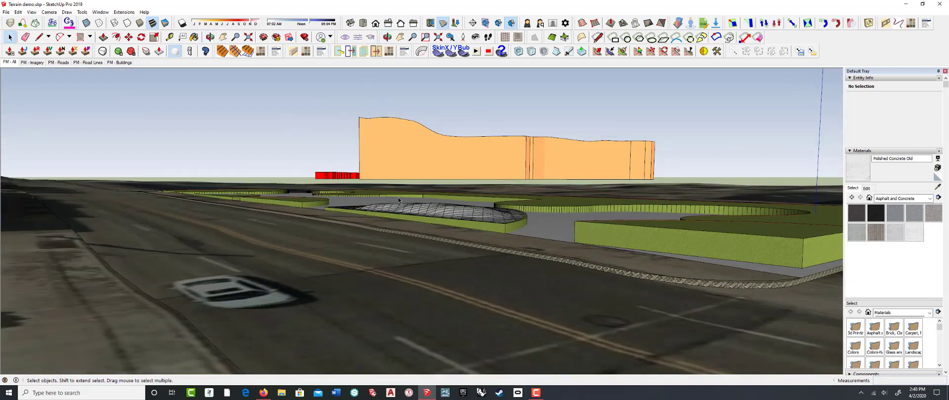
pyautogui.moveTo(405, 158)
pyautogui.mouseDown(button='middle')
pyautogui.moveTo(420, 229)
pyautogui.moveTo(539, 261)
pyautogui.mouseUp(button='middle')
pyautogui.scroll(-6, 422, 222)
pyautogui.scroll(-8, 420, 222)
pyautogui.scroll(10, 496, 257)
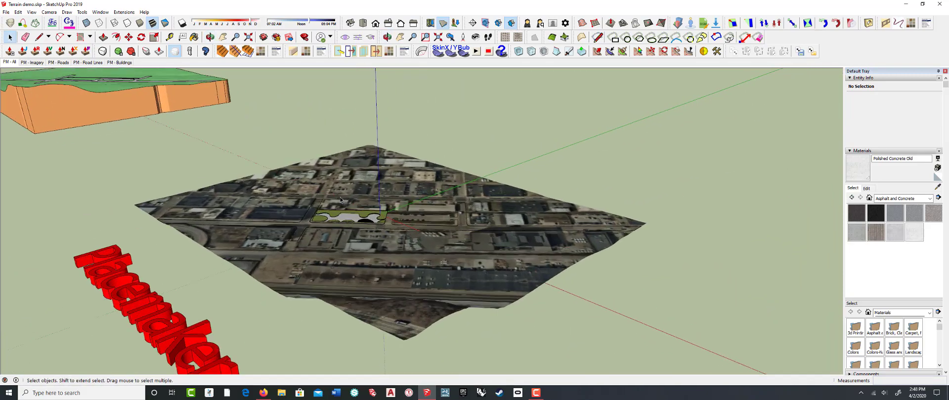
pyautogui.scroll(5, 400, 255)
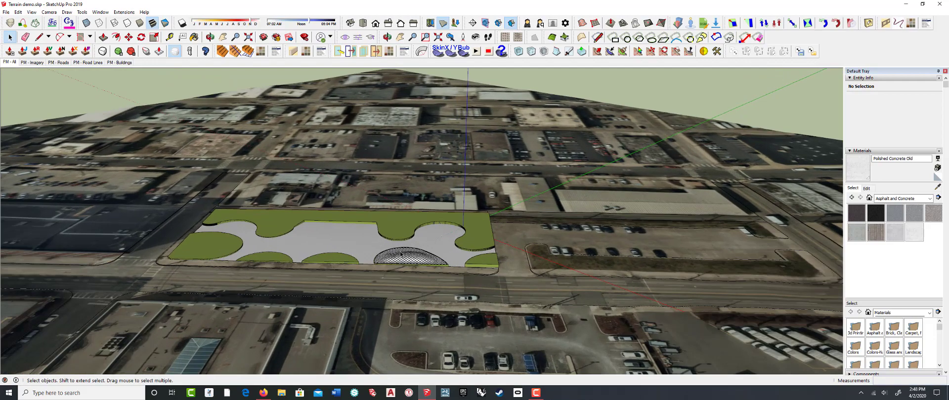
pyautogui.moveTo(400, 254); pyautogui.dragTo(296, 247, button='middle')
pyautogui.scroll(2, 476, 262)
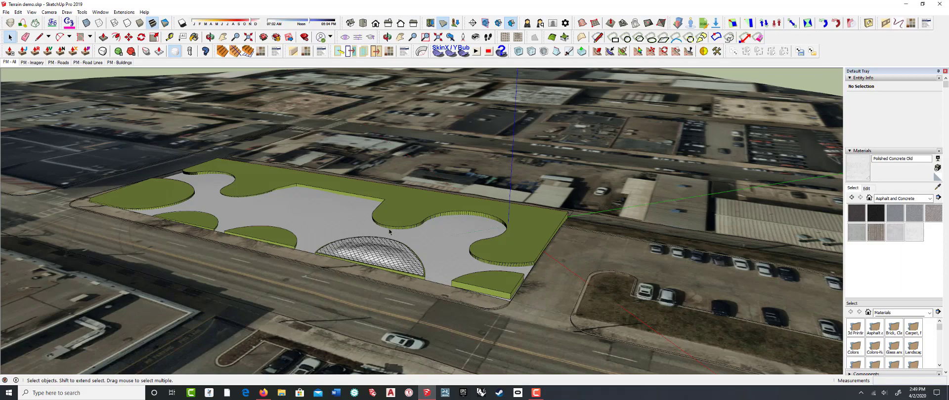
# - Review the terrain models side by side, including the PM and Instant Terrain example and its floating layouts
pyautogui.scroll(-10, 389, 231)
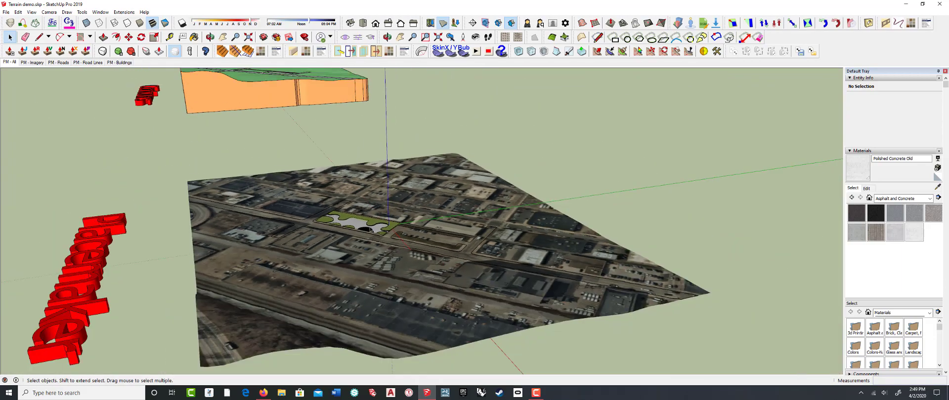
pyautogui.scroll(-5, 415, 237)
pyautogui.moveTo(383, 233); pyautogui.dragTo(408, 194, button='middle')
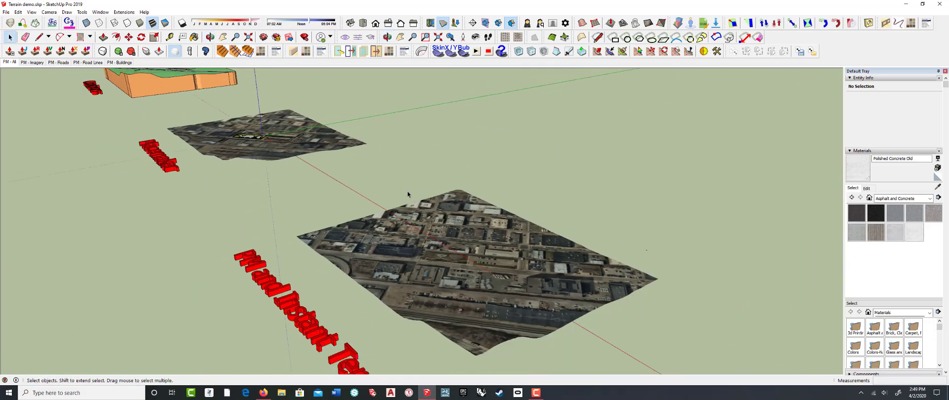
pyautogui.scroll(-2, 408, 195)
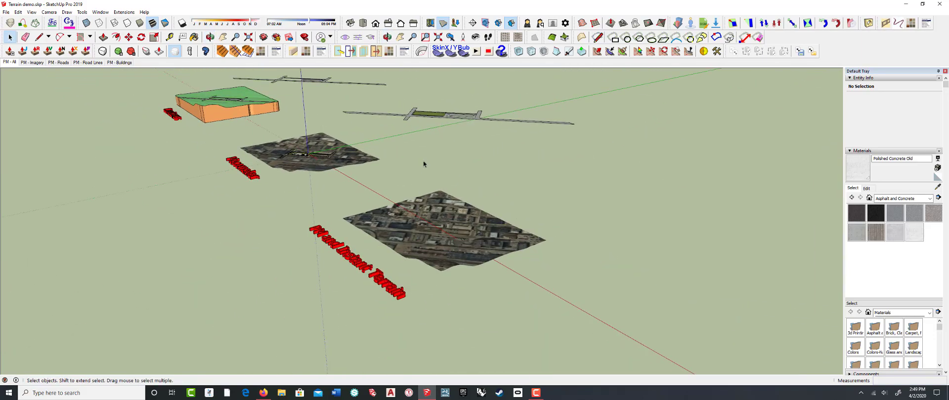
pyautogui.scroll(3, 411, 196)
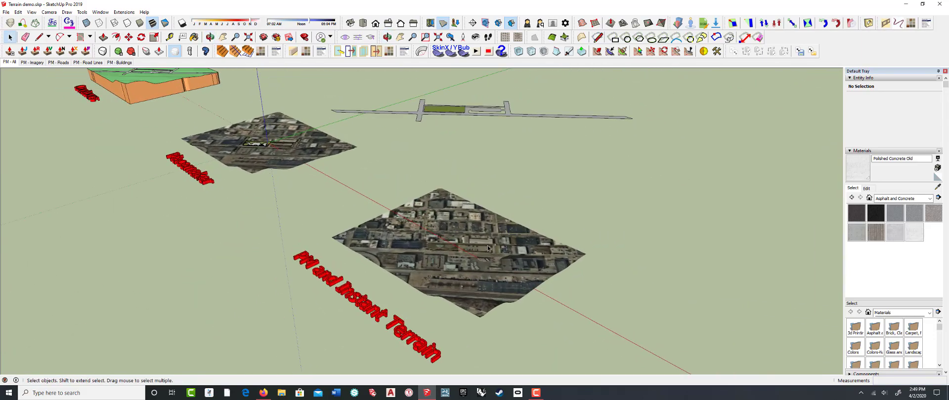
pyautogui.scroll(5, 488, 249)
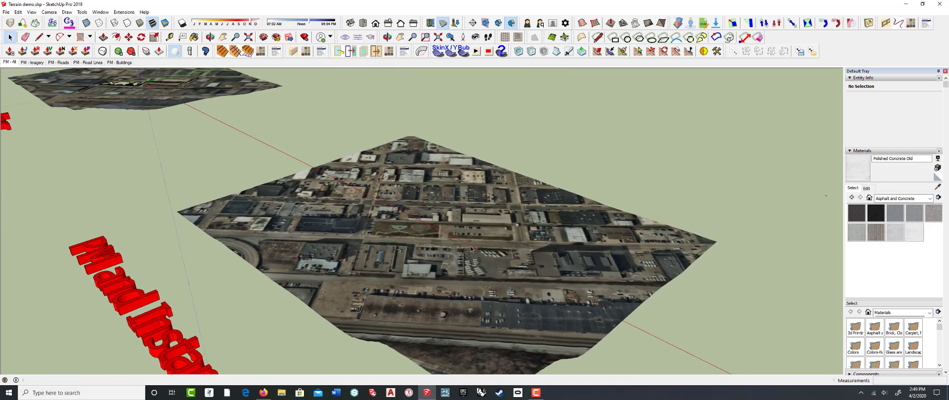
pyautogui.scroll(-8, 472, 250)
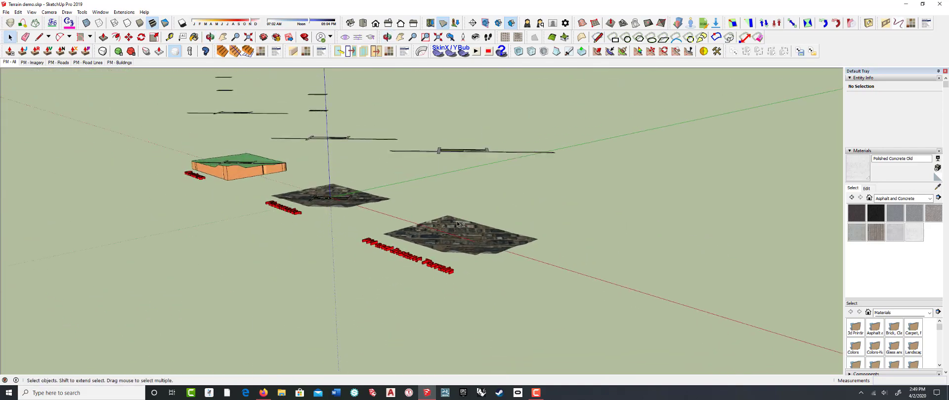
pyautogui.moveTo(458, 224); pyautogui.dragTo(445, 287, button='middle')
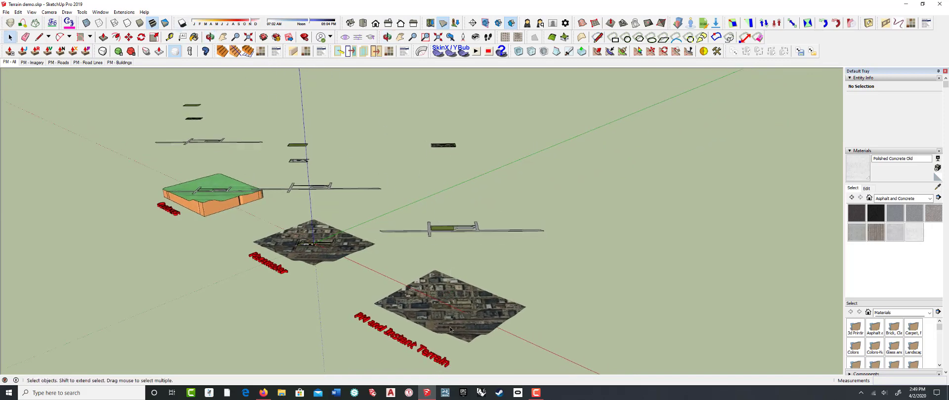
pyautogui.scroll(4, 449, 329)
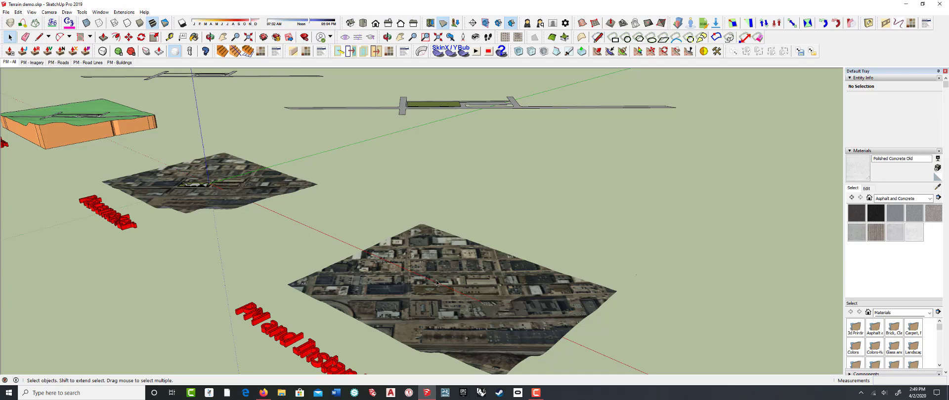
pyautogui.scroll(-2, 440, 295)
pyautogui.scroll(4, 437, 291)
# - Try to generate terrain over the PM and Instant Terrain example's group with Instant Terrain, divided by a 10' grid spacing
pyautogui.click(434, 283)
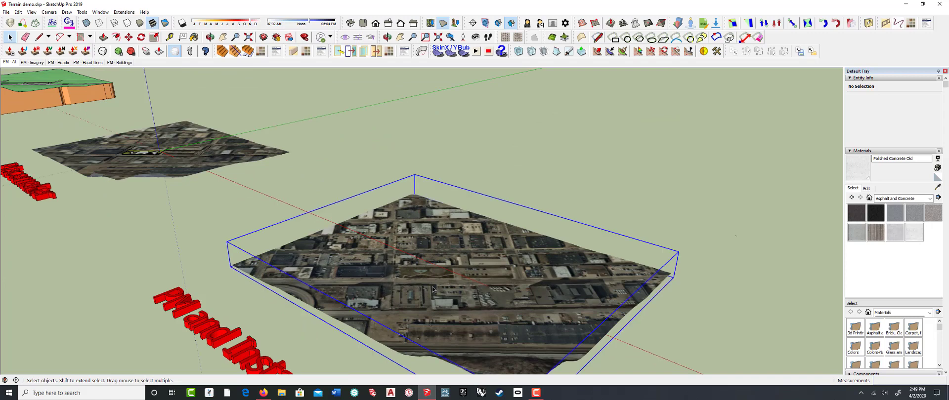
pyautogui.scroll(-5, 407, 226)
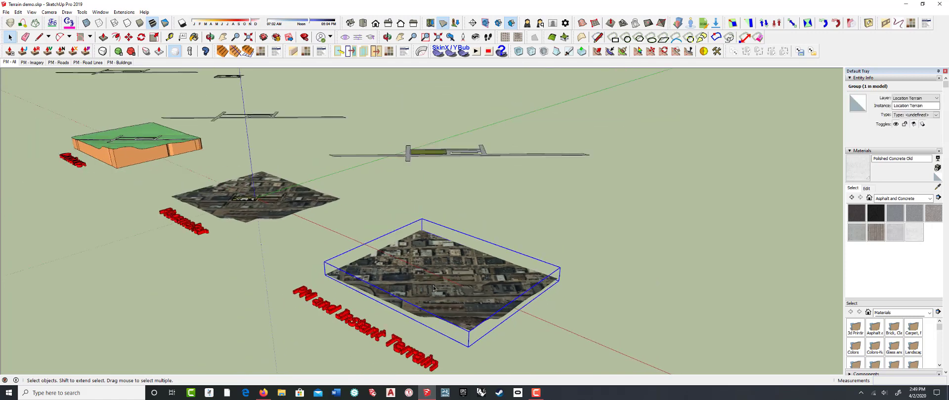
pyautogui.click(123, 12)
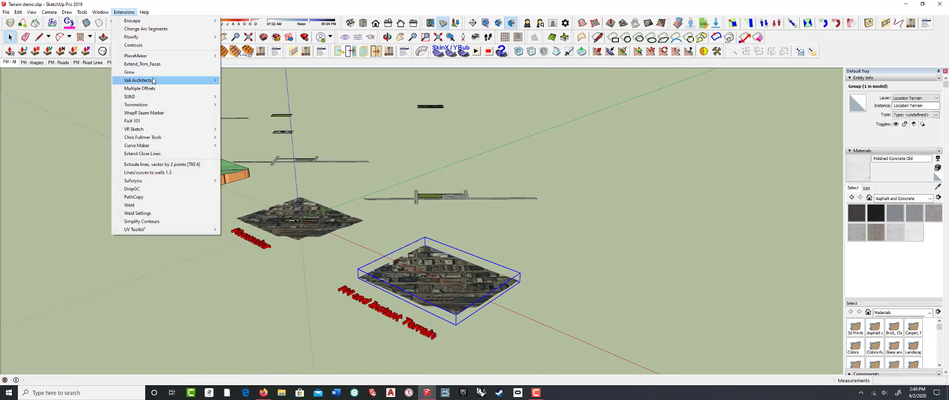
pyautogui.moveTo(153, 83)
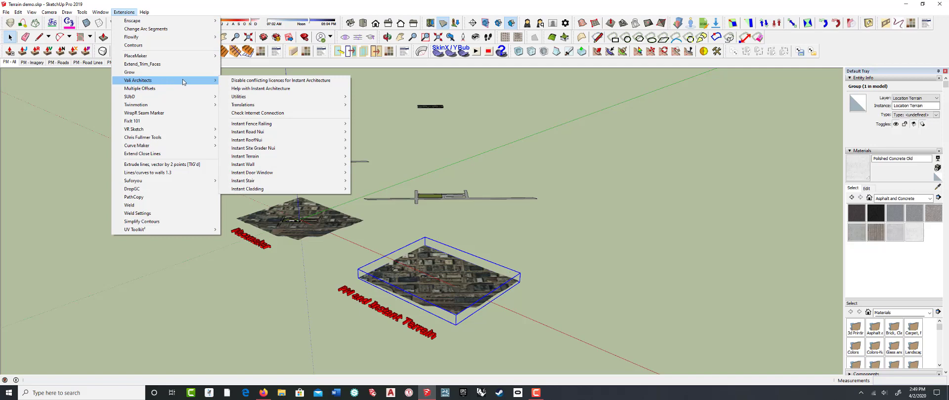
pyautogui.moveTo(275, 157)
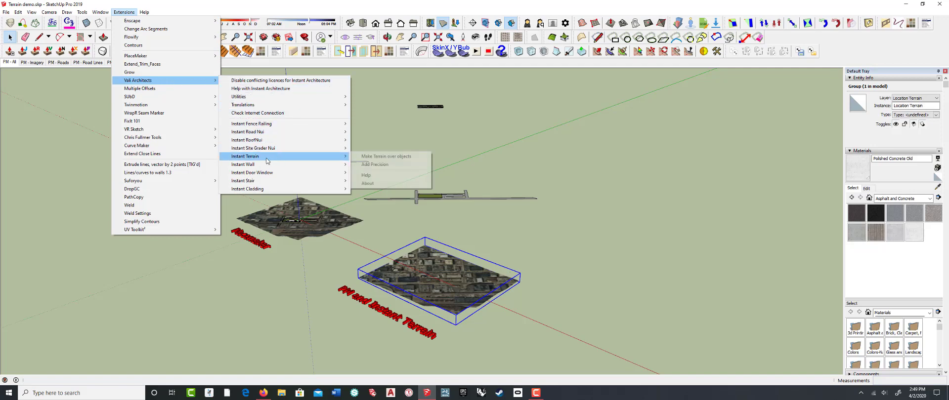
pyautogui.click(382, 159)
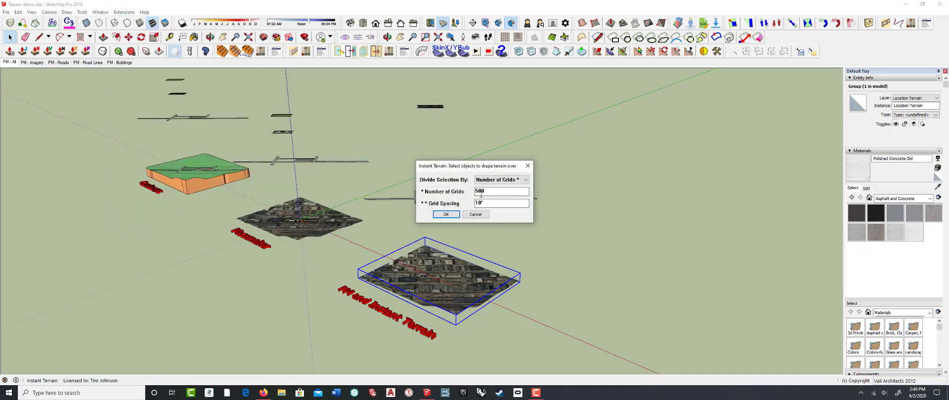
pyautogui.click(499, 181)
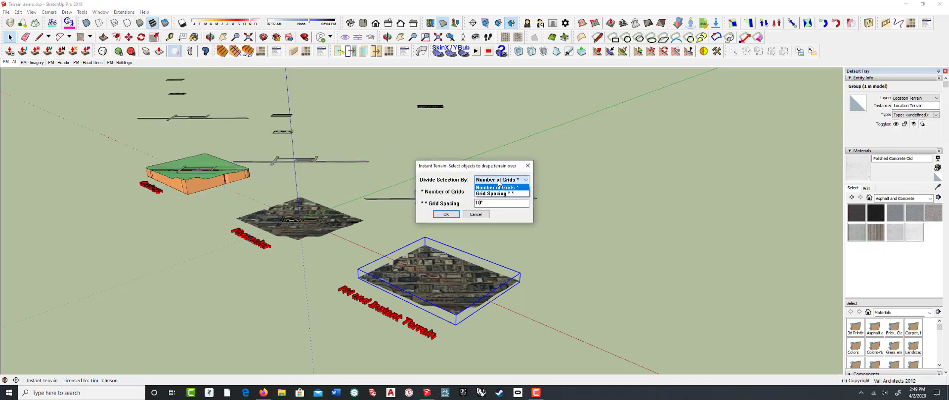
pyautogui.click(496, 193)
pyautogui.click(476, 203)
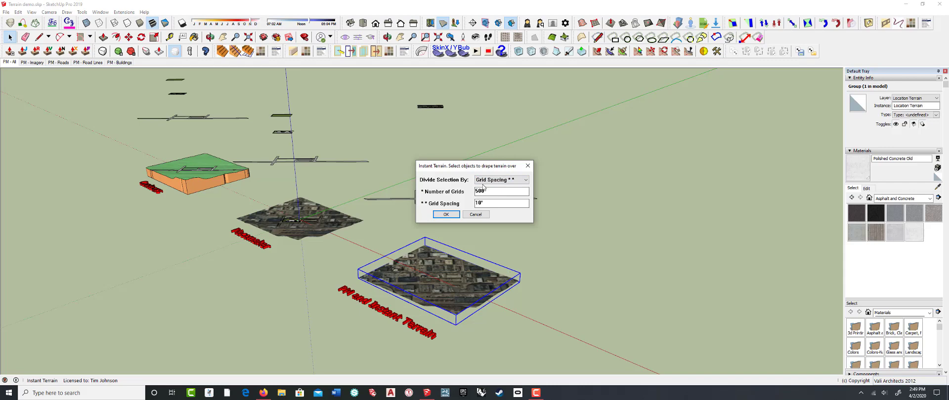
pyautogui.click(444, 215)
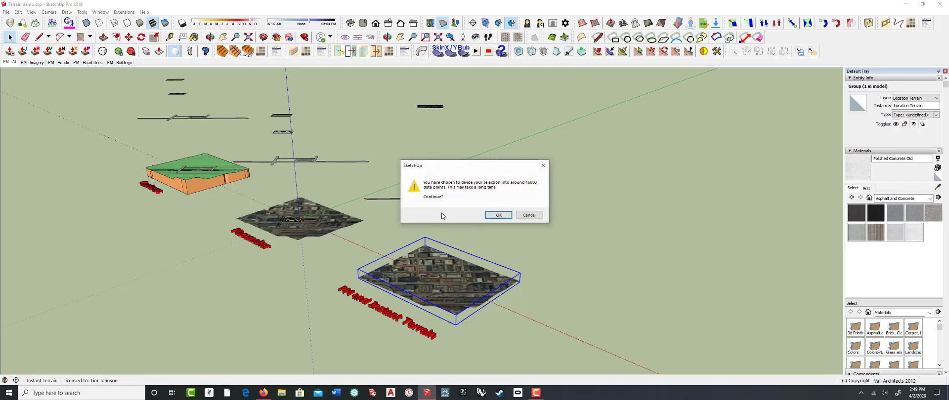
pyautogui.click(497, 216)
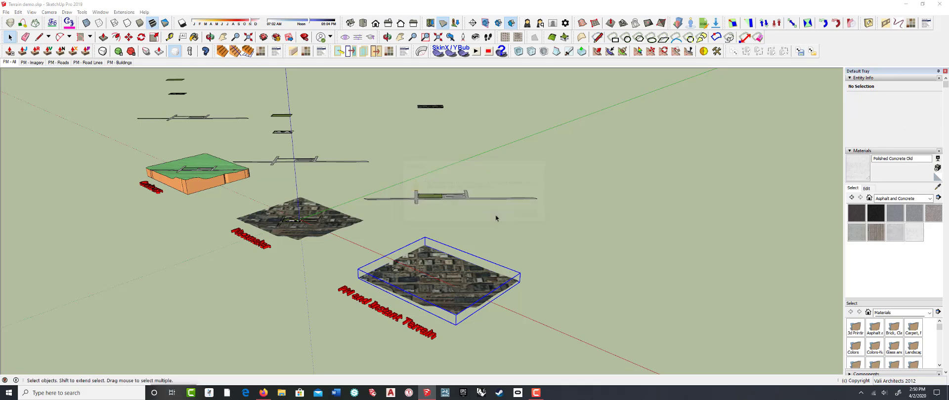
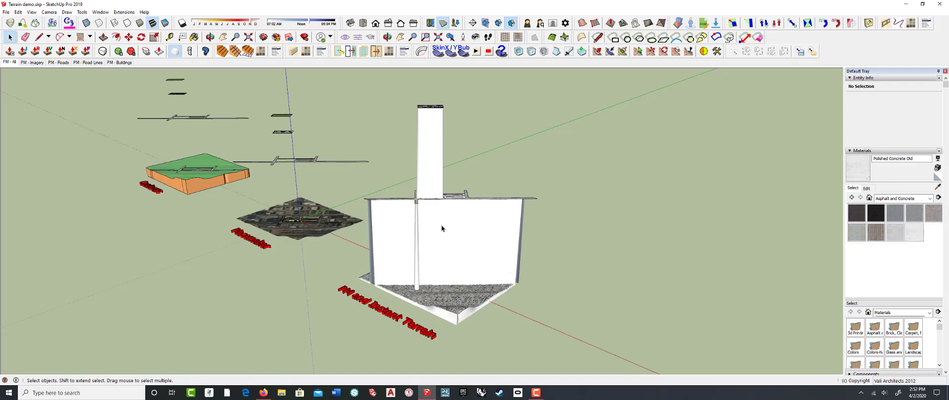
# - Inspect the generated Instant Terrain result around the floating layouts and undo it
pyautogui.moveTo(443, 230); pyautogui.dragTo(454, 247, button='middle')
pyautogui.scroll(-3, 435, 244)
pyautogui.scroll(10, 472, 282)
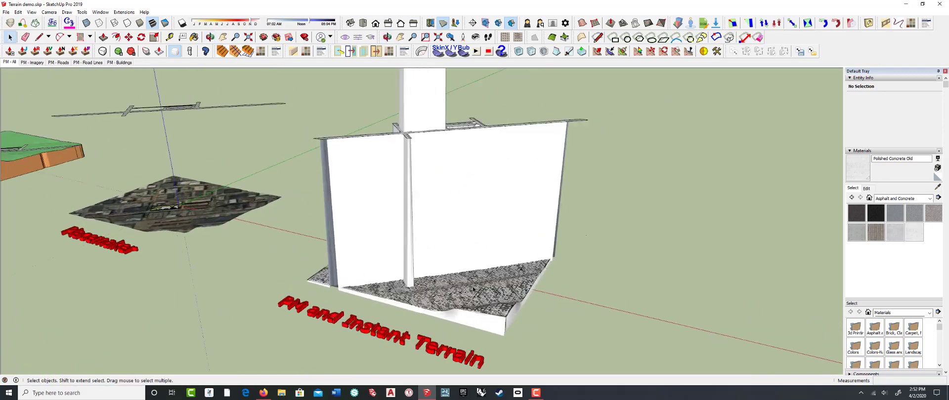
pyautogui.moveTo(462, 292)
pyautogui.mouseDown(button='middle')
pyautogui.moveTo(547, 263)
pyautogui.moveTo(459, 288)
pyautogui.mouseUp(button='middle')
# - Remove the layouts floating above the PM and Instant Terrain example
pyautogui.scroll(-6, 461, 288)
pyautogui.scroll(-8, 468, 289)
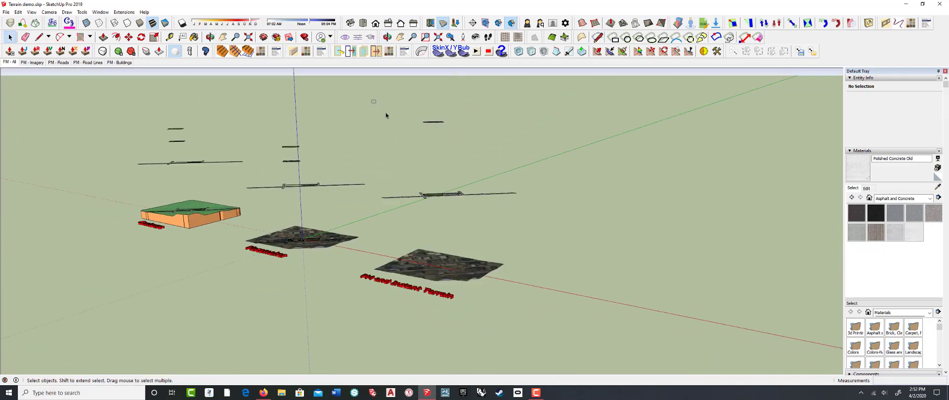
pyautogui.moveTo(386, 116); pyautogui.dragTo(534, 229)
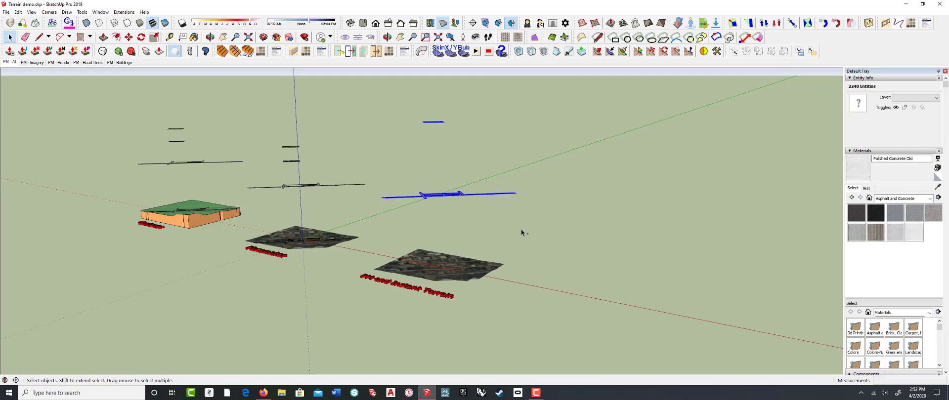
pyautogui.click(522, 233)
# - Select the PM and Instant Terrain example's terrain group and start Instant Terrain's Make Terrain over objects command
pyautogui.click(460, 265)
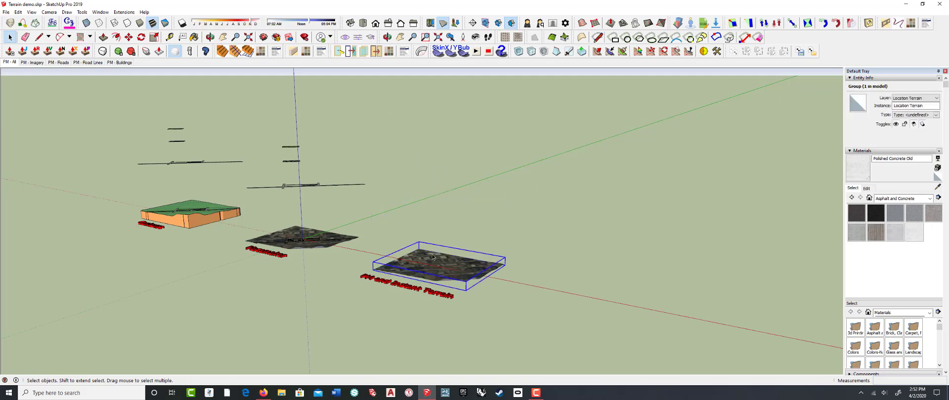
pyautogui.click(124, 12)
pyautogui.moveTo(135, 126)
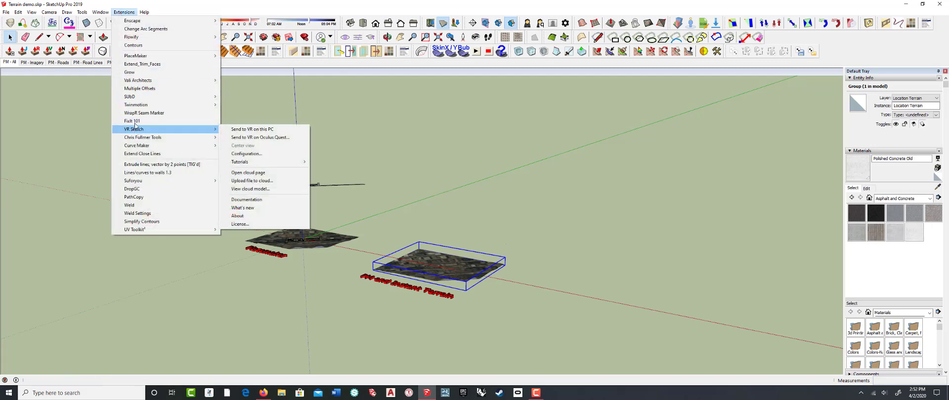
pyautogui.moveTo(158, 82)
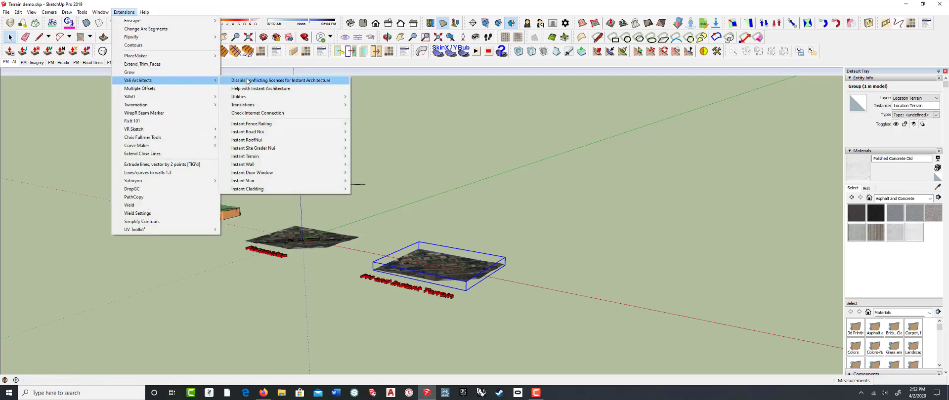
pyautogui.moveTo(269, 157)
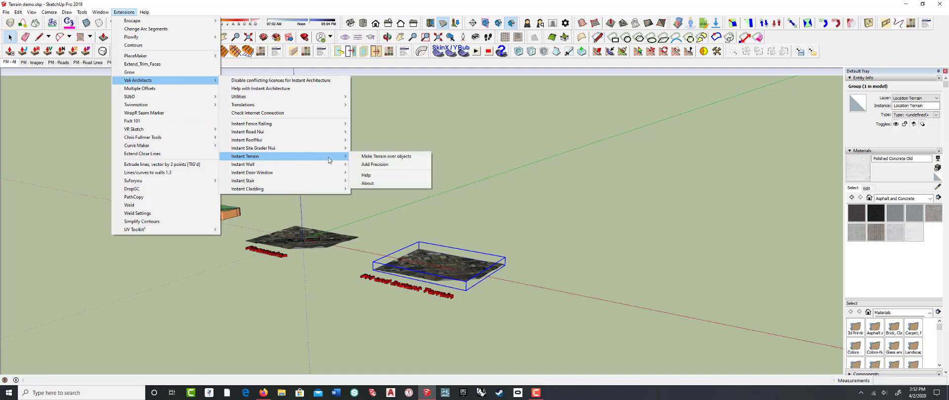
# - Generate an Instant Terrain mesh over the selected Location Terrain group, divided by grid spacing with a 10' grid
pyautogui.click(382, 157)
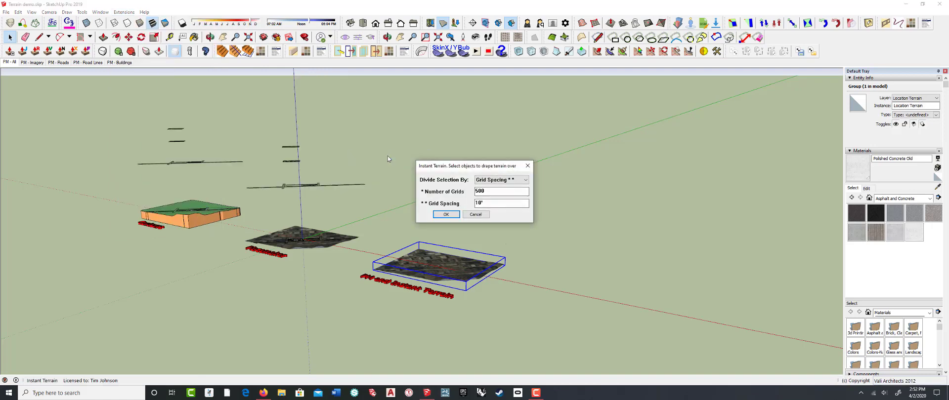
pyautogui.click(446, 215)
pyautogui.click(502, 215)
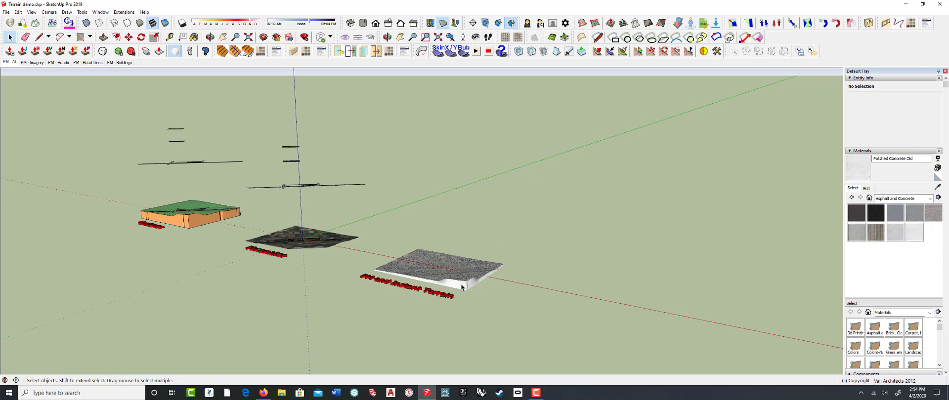
# - Cut the newly generated terrain mesh group above the PM and Instant Terrain label to the clipboard
pyautogui.scroll(3, 471, 311)
pyautogui.scroll(4, 471, 311)
pyautogui.moveTo(469, 305); pyautogui.dragTo(479, 244, button='middle')
pyautogui.click(521, 270)
pyautogui.click(525, 274)
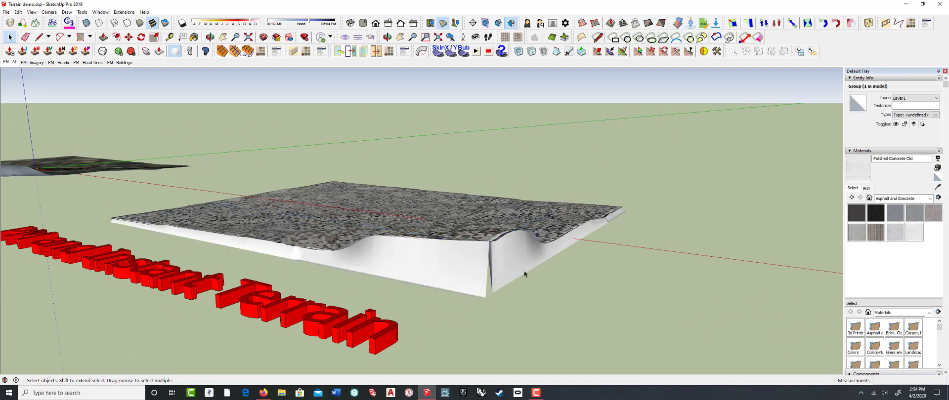
pyautogui.click(510, 269)
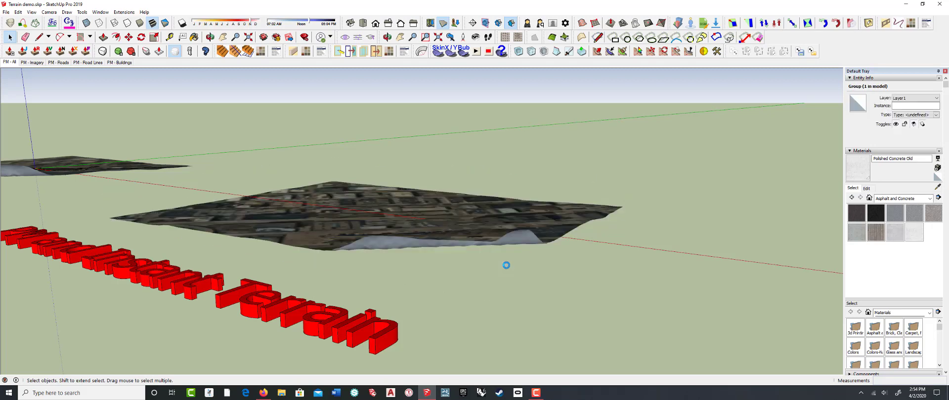
# - Delete the original Location Terrain group and paste the cut terrain mesh back in place
pyautogui.click(505, 242)
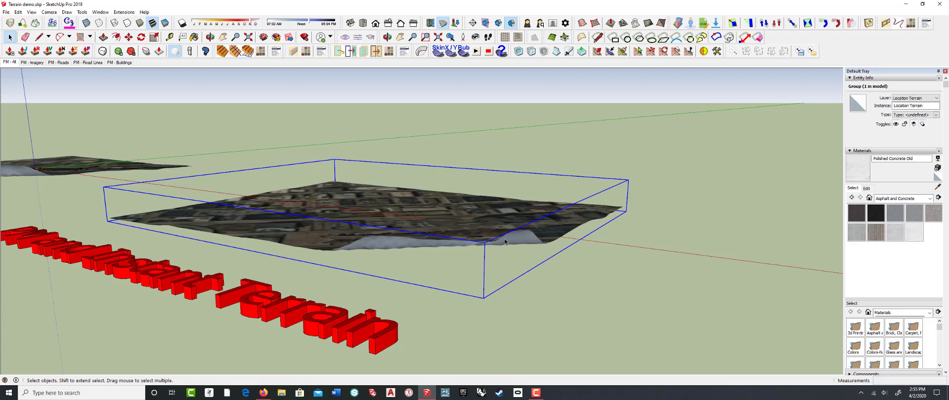
pyautogui.press('Delete')
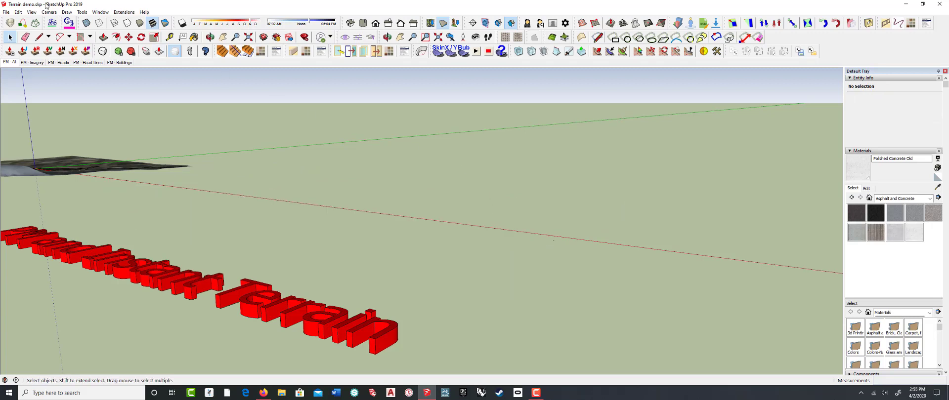
pyautogui.click(21, 13)
pyautogui.click(42, 63)
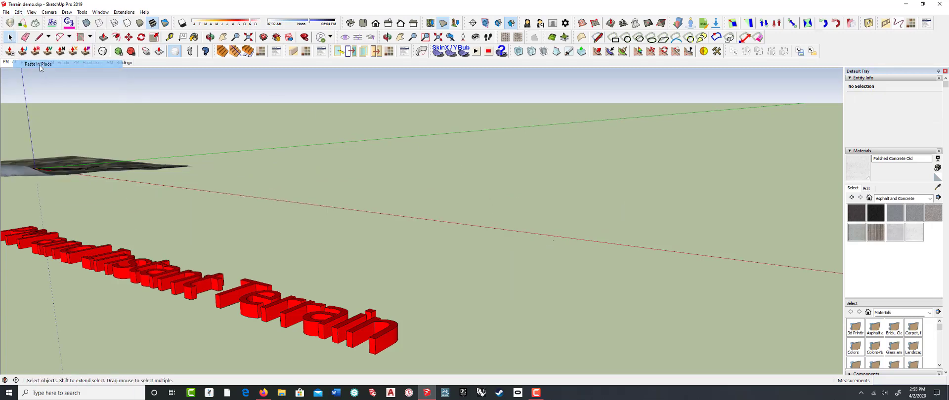
# - Examine the new Instant Terrain mesh up close and compare it with the neighbouring Contours and Placemaker terrains
pyautogui.moveTo(380, 163); pyautogui.dragTo(394, 202, button='middle')
pyautogui.scroll(-2, 404, 188)
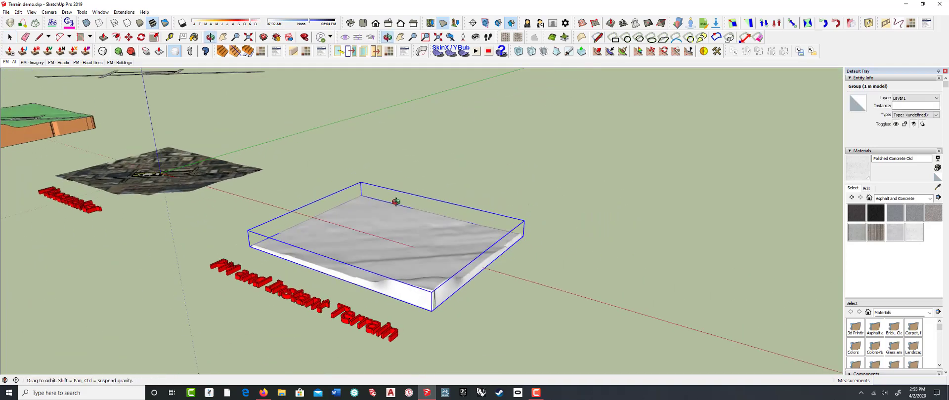
pyautogui.click(440, 172)
pyautogui.scroll(1, 437, 237)
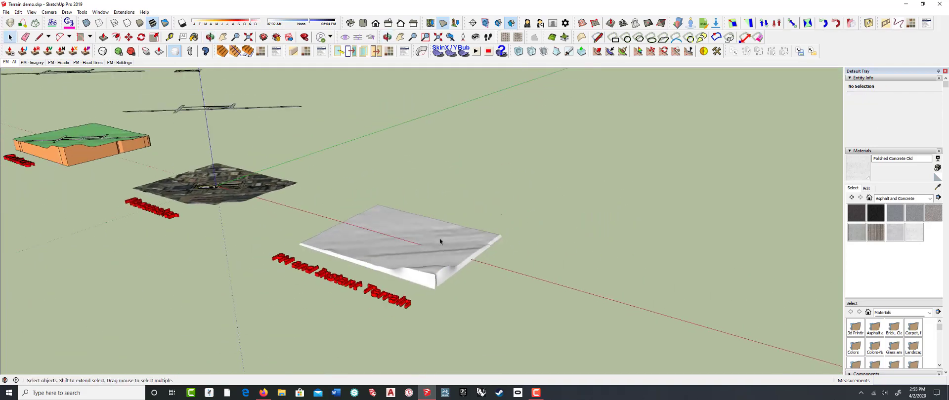
pyautogui.scroll(1, 380, 210)
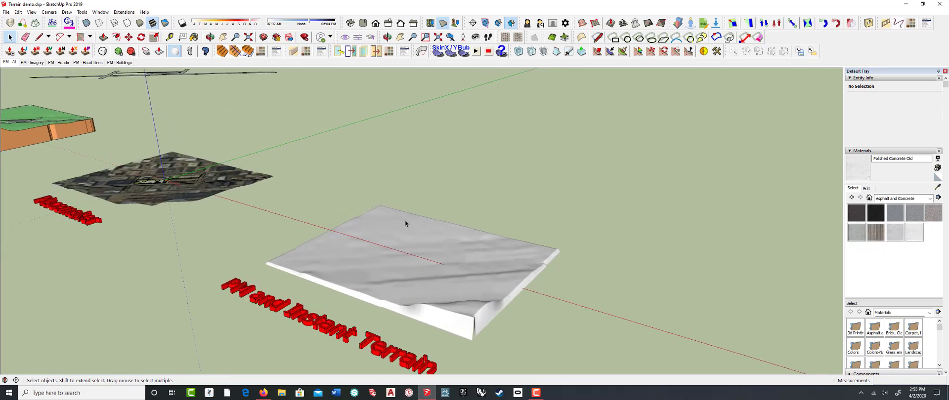
pyautogui.moveTo(401, 222); pyautogui.dragTo(402, 213, button='middle')
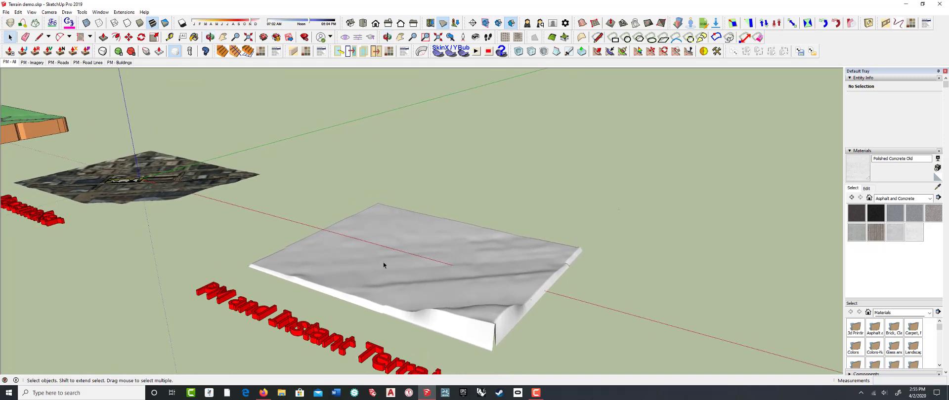
pyautogui.scroll(-3, 392, 226)
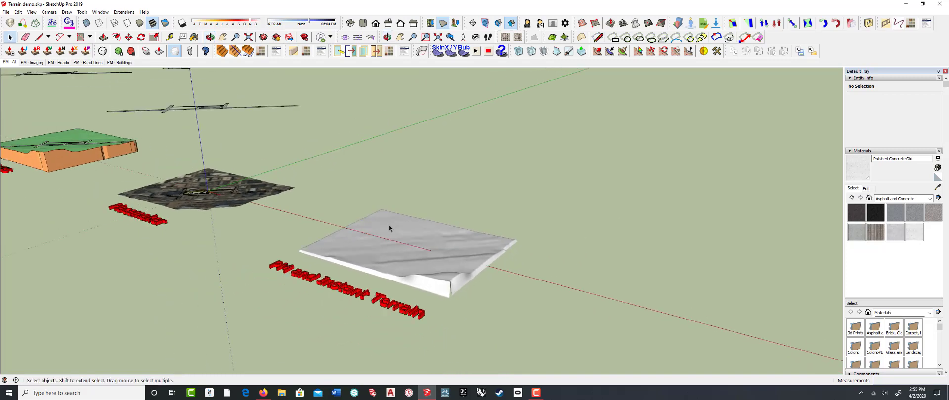
pyautogui.scroll(3, 390, 226)
pyautogui.scroll(2, 390, 227)
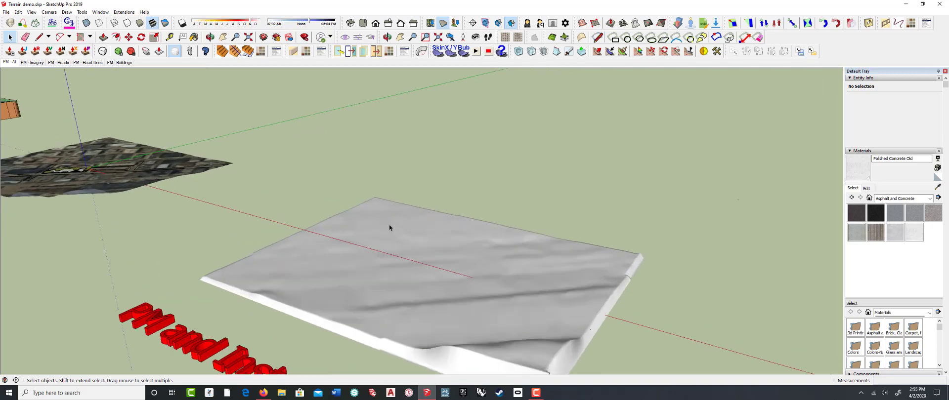
pyautogui.scroll(-2, 389, 228)
pyautogui.moveTo(387, 231); pyautogui.dragTo(375, 258, button='middle')
pyautogui.scroll(-5, 376, 259)
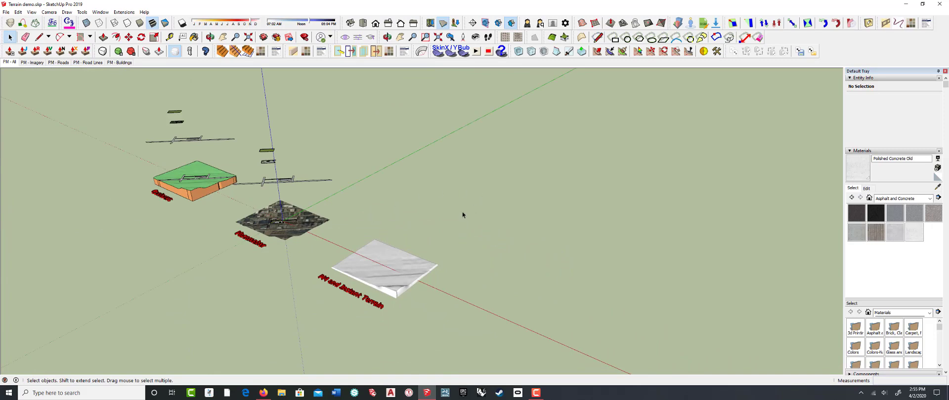
pyautogui.scroll(5, 411, 217)
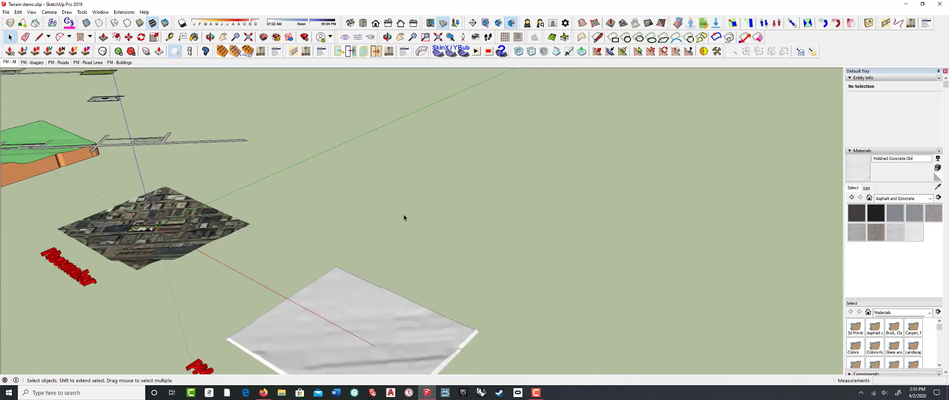
pyautogui.scroll(-2, 404, 218)
pyautogui.scroll(-2, 401, 213)
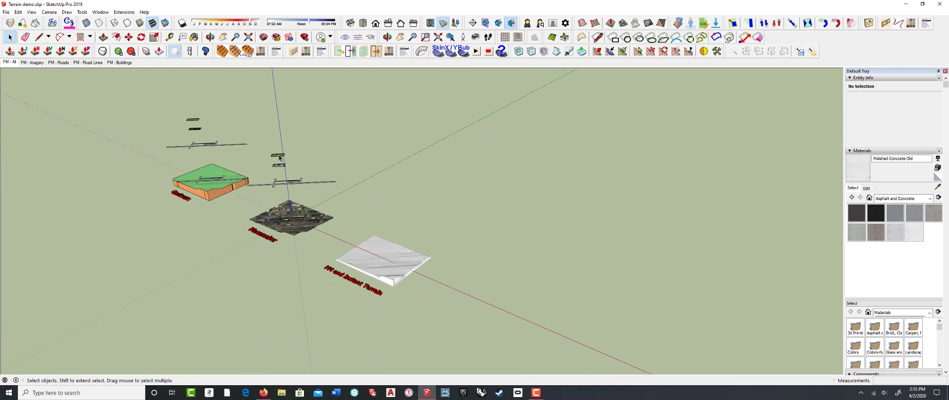
# - Copy the three floating site plan layers above the Placemaker terrain to the new terrain, aligning matching back terrain corners
pyautogui.moveTo(279, 158); pyautogui.dragTo(281, 128, button='middle')
pyautogui.moveTo(223, 155); pyautogui.dragTo(364, 214)
pyautogui.moveTo(364, 214); pyautogui.dragTo(300, 243, button='middle')
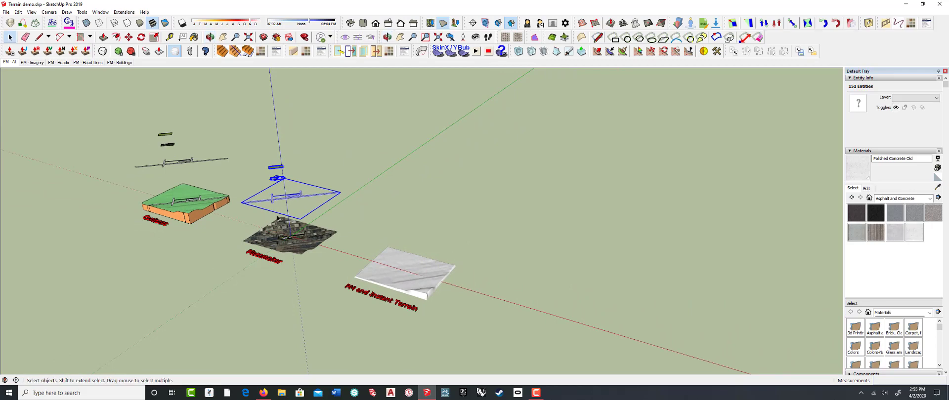
pyautogui.scroll(5, 277, 218)
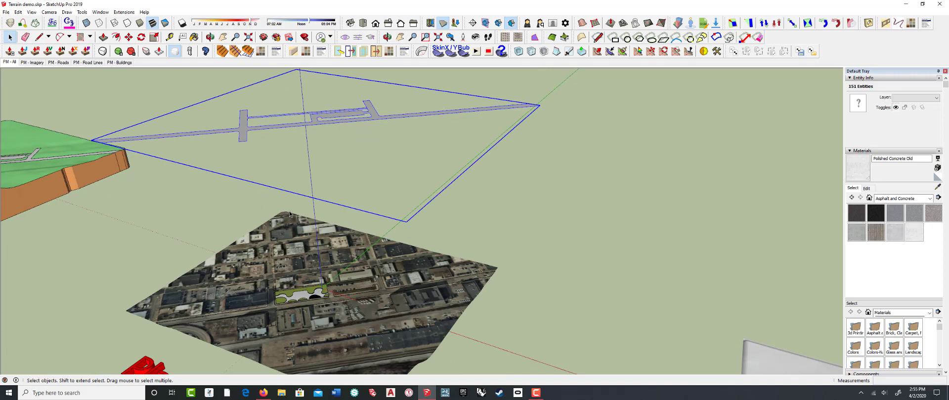
pyautogui.scroll(-4, 291, 214)
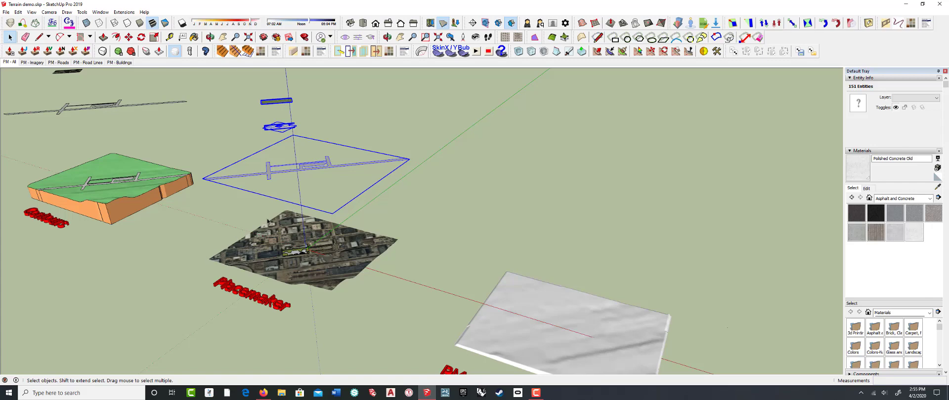
pyautogui.press('m')
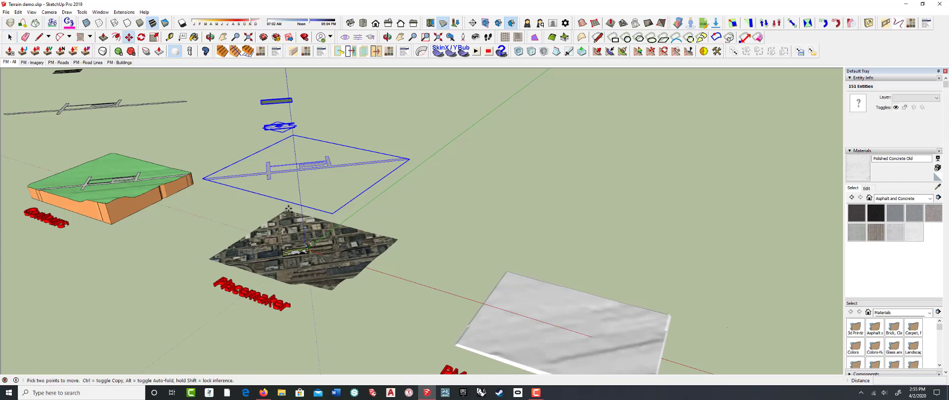
pyautogui.click(286, 210)
pyautogui.press('ctrl')
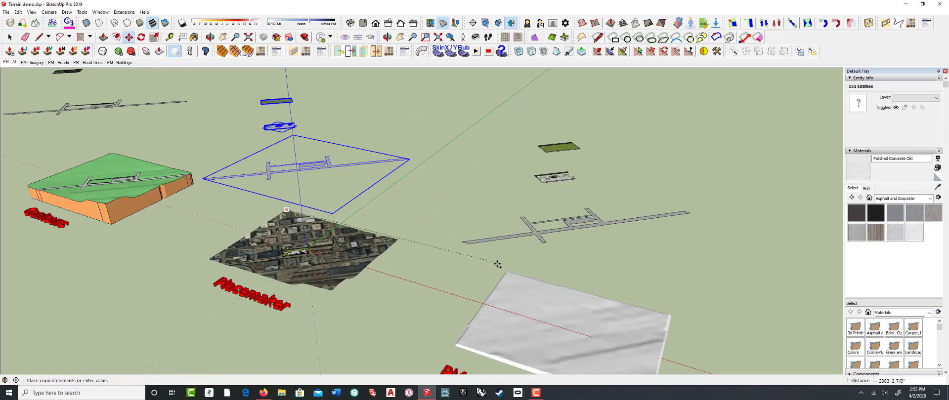
pyautogui.click(507, 271)
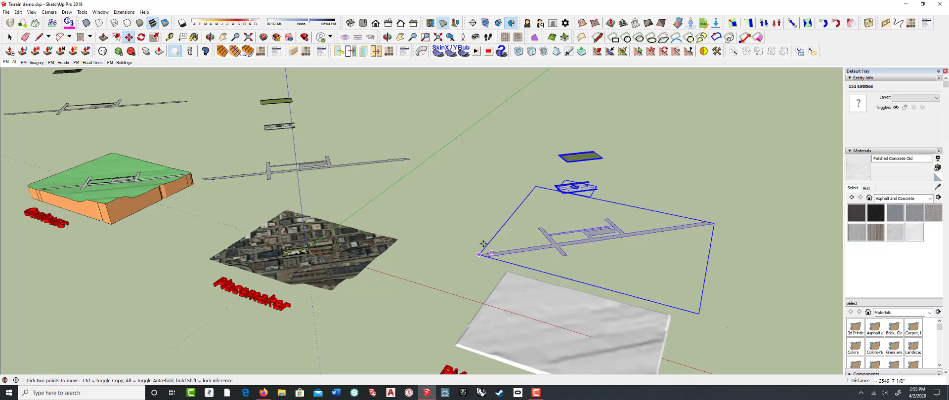
pyautogui.press('space')
pyautogui.click(458, 172)
# - Drape the copied road layout group onto the new PM and Instant Terrain mesh
pyautogui.scroll(-2, 582, 193)
pyautogui.scroll(-2, 582, 194)
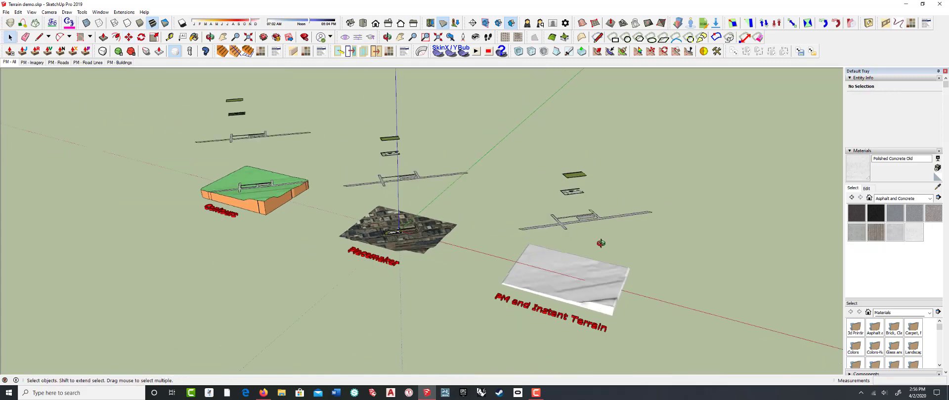
pyautogui.moveTo(602, 244); pyautogui.dragTo(530, 244, button='middle')
pyautogui.scroll(1, 530, 244)
pyautogui.click(530, 244)
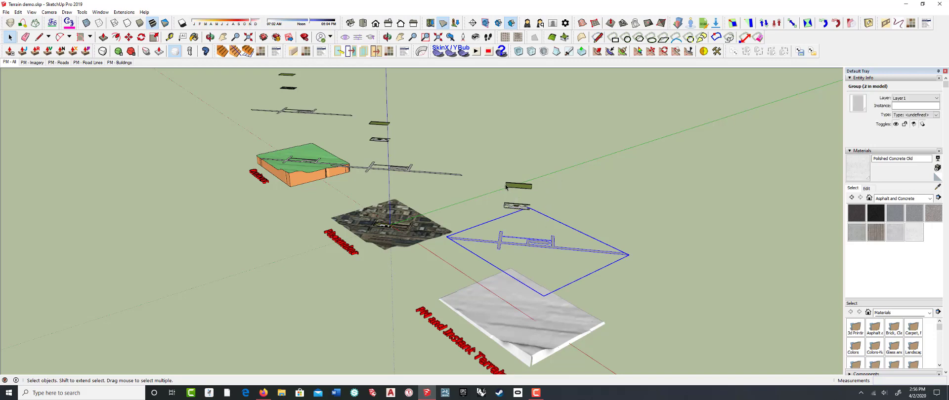
pyautogui.click(635, 23)
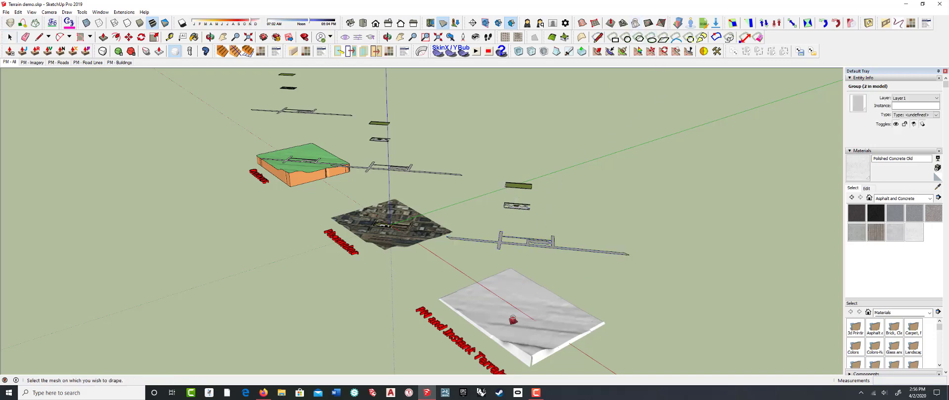
pyautogui.click(514, 313)
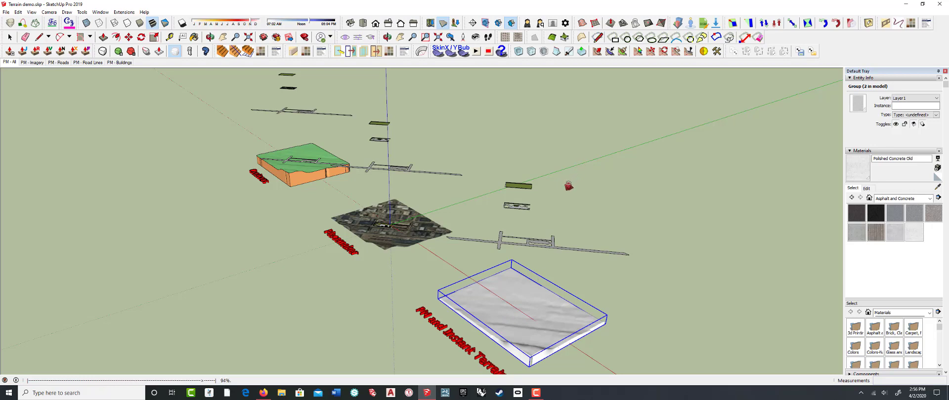
pyautogui.press('space')
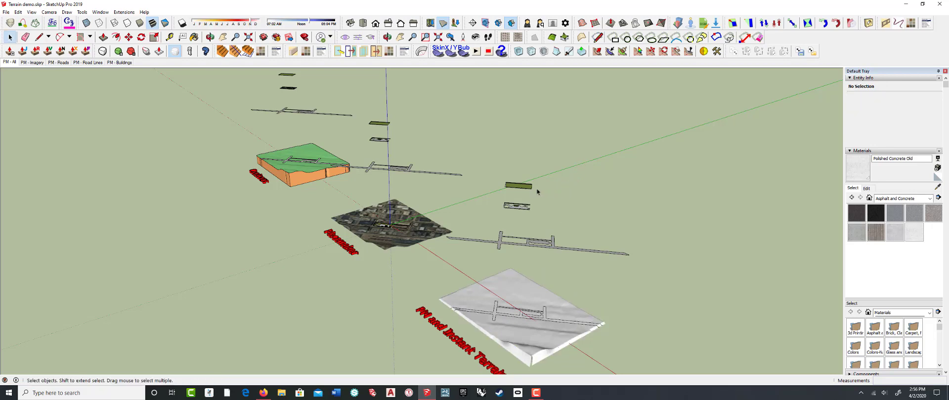
# - Drape the topmost green site layout linework onto the same Instant Terrain mesh
pyautogui.moveTo(493, 174); pyautogui.dragTo(550, 195)
pyautogui.click(624, 25)
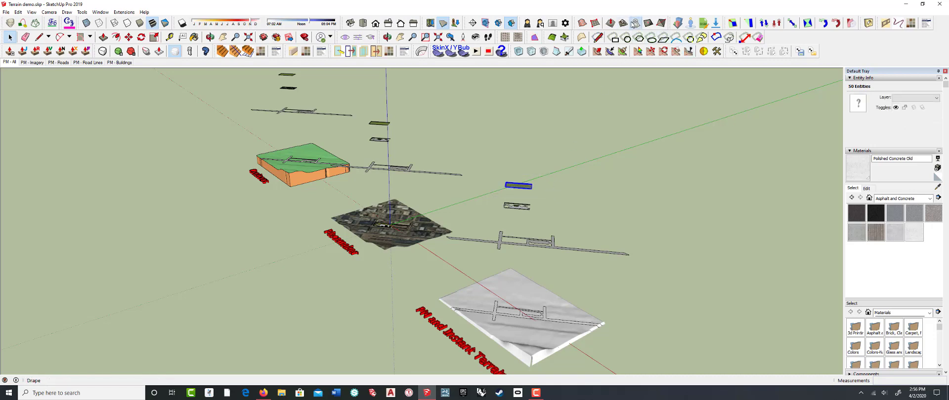
pyautogui.click(511, 319)
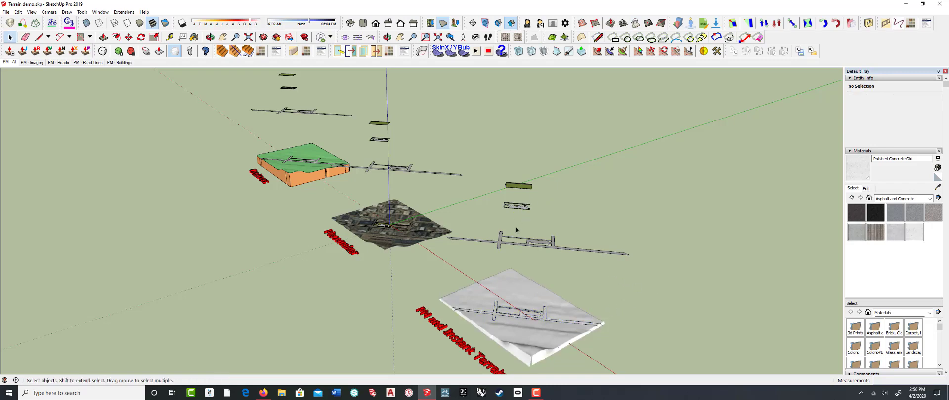
# - Explode the draped Instant Terrain group into loose geometry and check its connected faces by selecting them
pyautogui.moveTo(517, 230); pyautogui.dragTo(535, 307, button='middle')
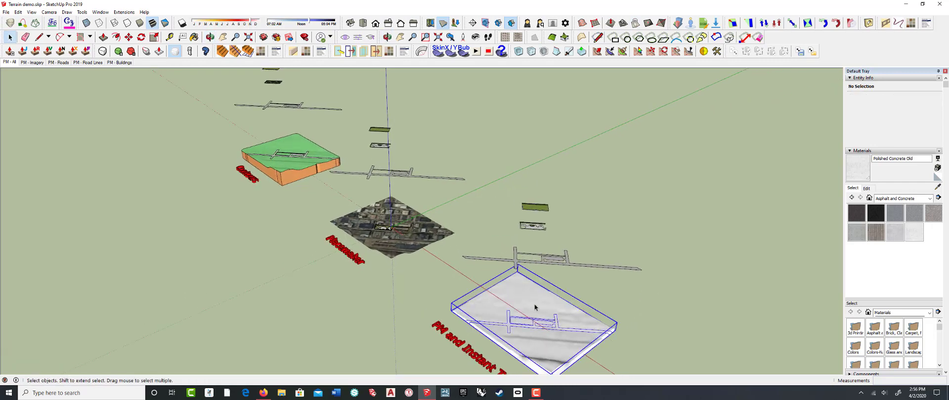
pyautogui.rightClick(535, 307)
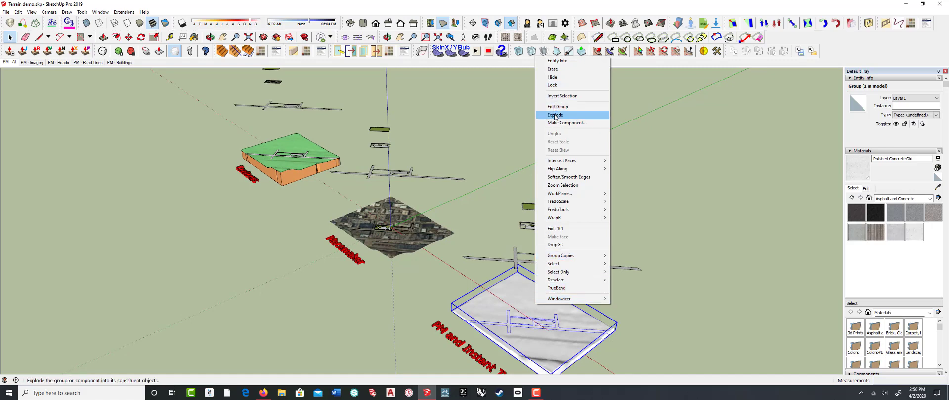
pyautogui.click(555, 115)
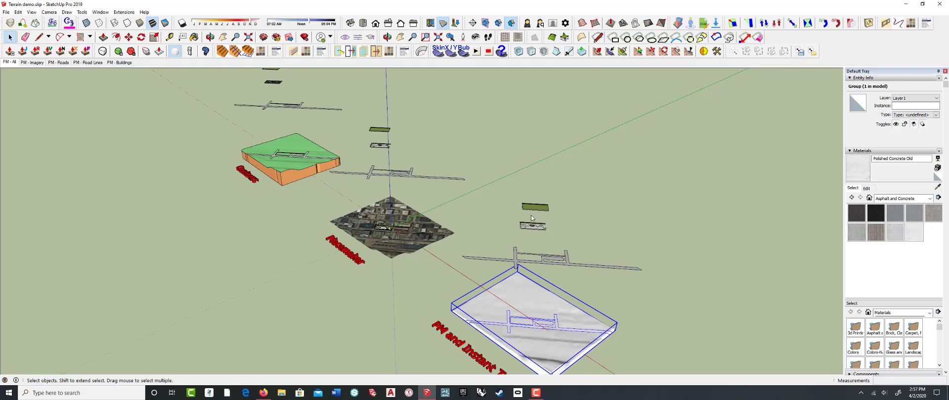
pyautogui.tripleClick(520, 327)
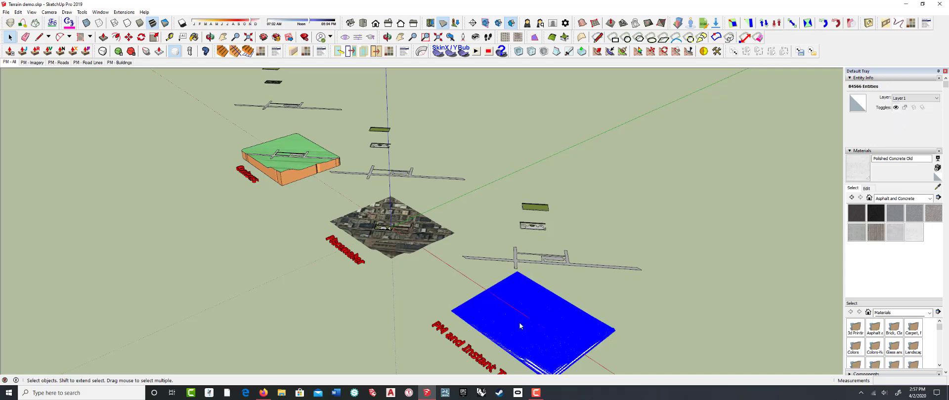
pyautogui.click(573, 283)
# - Import Site Plan-Sketch.png from the Textures folder as a texture, with all supported image types listed
pyautogui.moveTo(573, 283); pyautogui.dragTo(377, 182, button='middle')
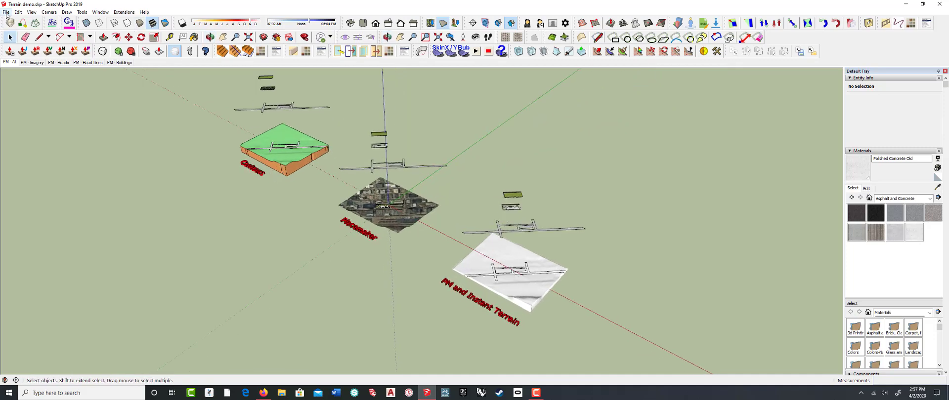
pyautogui.click(6, 12)
pyautogui.click(41, 127)
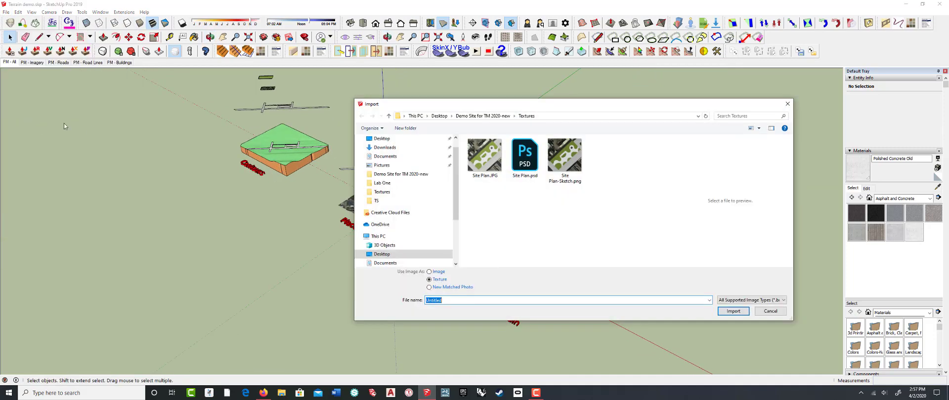
pyautogui.click(739, 301)
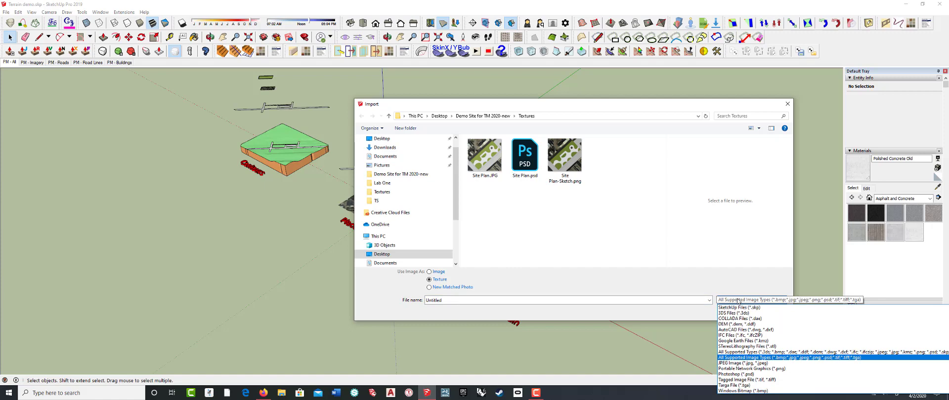
pyautogui.click(740, 358)
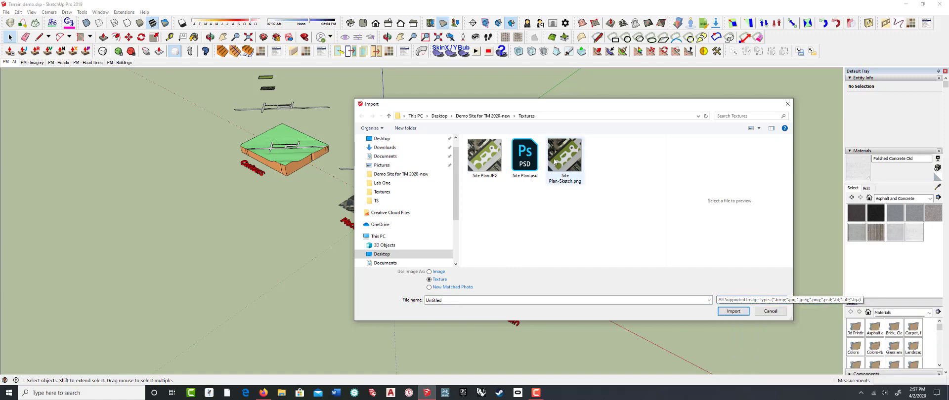
pyautogui.click(564, 158)
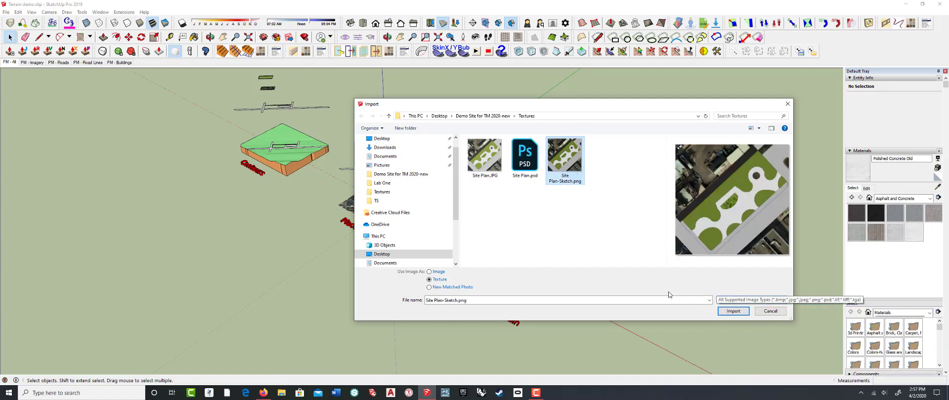
pyautogui.click(730, 312)
# - Paint the imported site plan image onto the large green face of the topmost layout above the PM and Instant Terrain mesh
pyautogui.scroll(3, 501, 241)
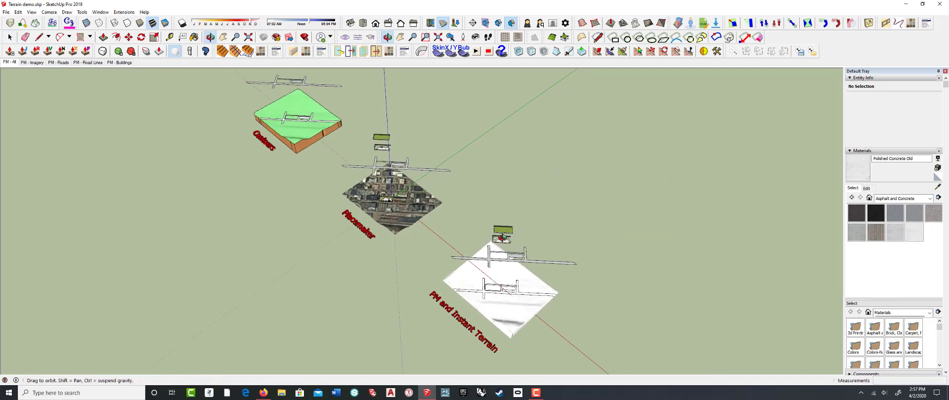
pyautogui.scroll(8, 500, 241)
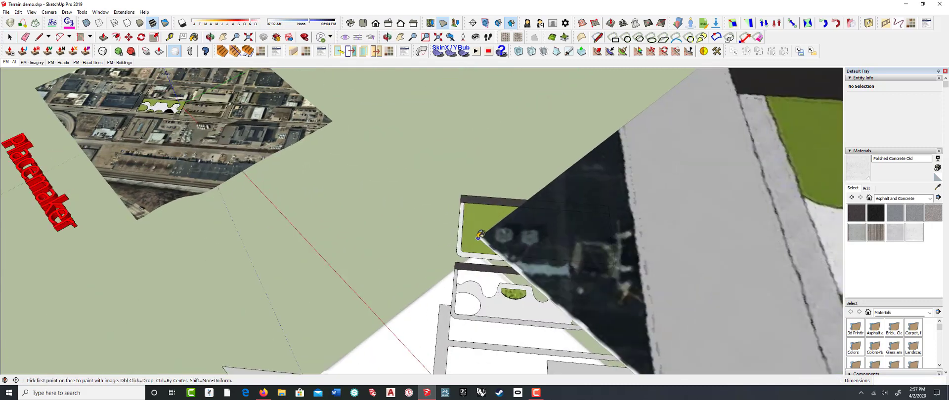
pyautogui.click(464, 250)
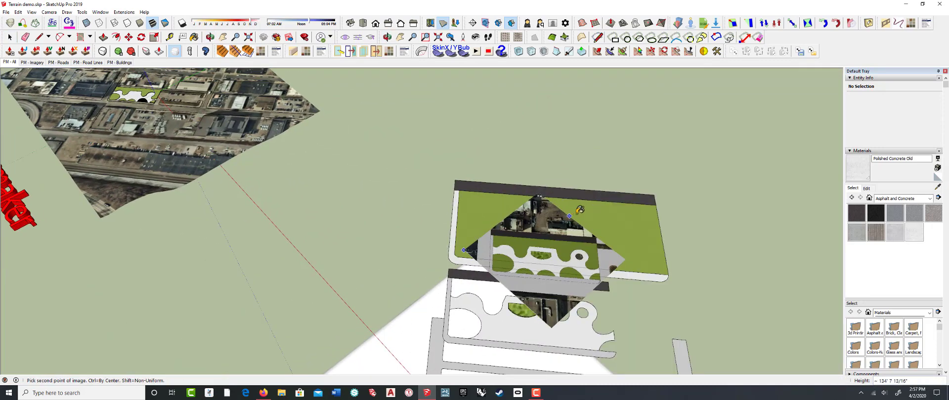
pyautogui.click(609, 251)
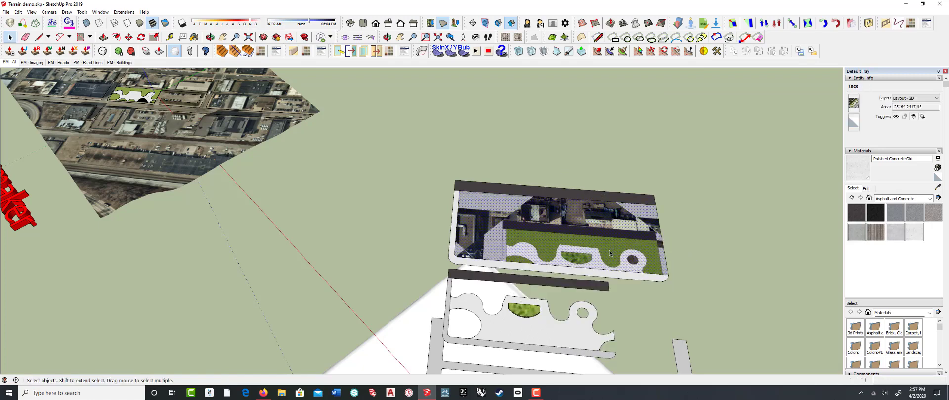
# - Open the layout face's texture for positioning and shift the image so its green park area lies over the face
pyautogui.moveTo(609, 251); pyautogui.dragTo(562, 236, button='middle')
pyautogui.rightClick(543, 242)
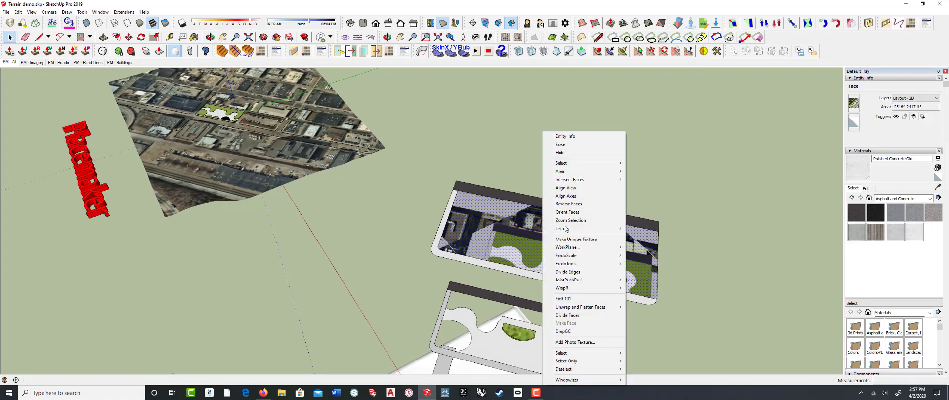
pyautogui.moveTo(564, 229)
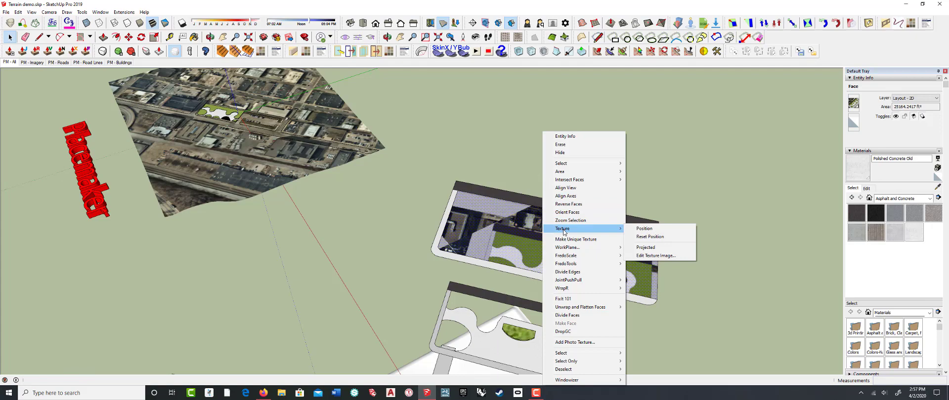
pyautogui.click(643, 232)
pyautogui.moveTo(586, 250); pyautogui.dragTo(553, 220)
# - Switch the texture positioning to fixed pins and back to free pins
pyautogui.rightClick(526, 218)
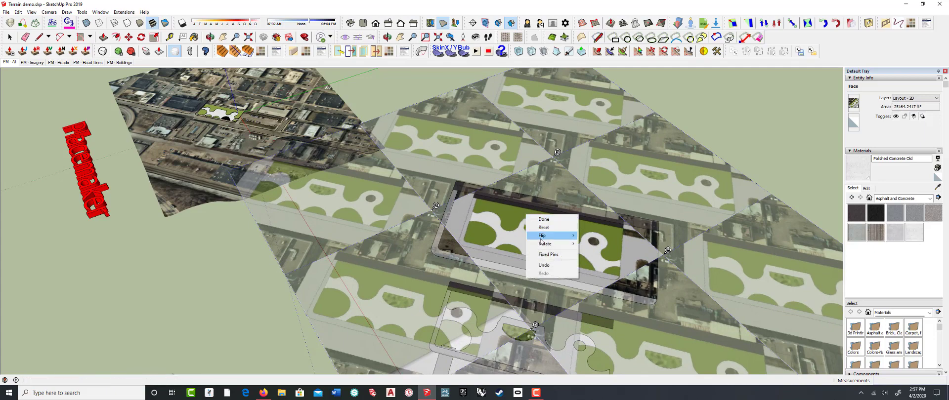
pyautogui.click(541, 254)
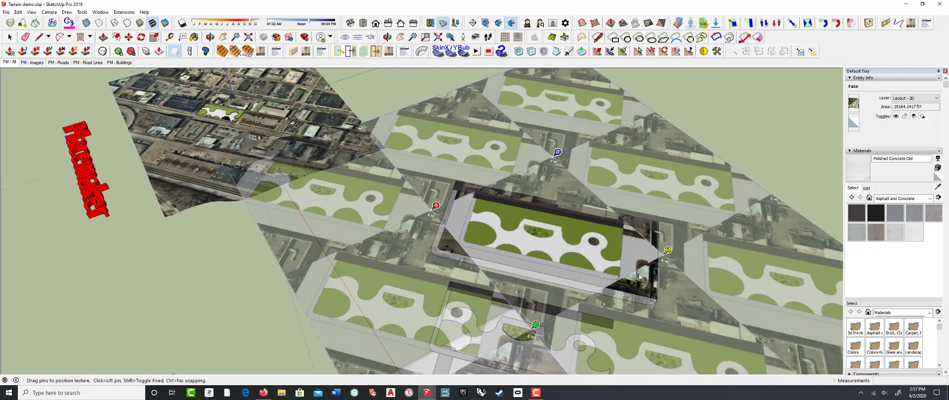
pyautogui.scroll(-3, 440, 213)
pyautogui.scroll(3, 508, 253)
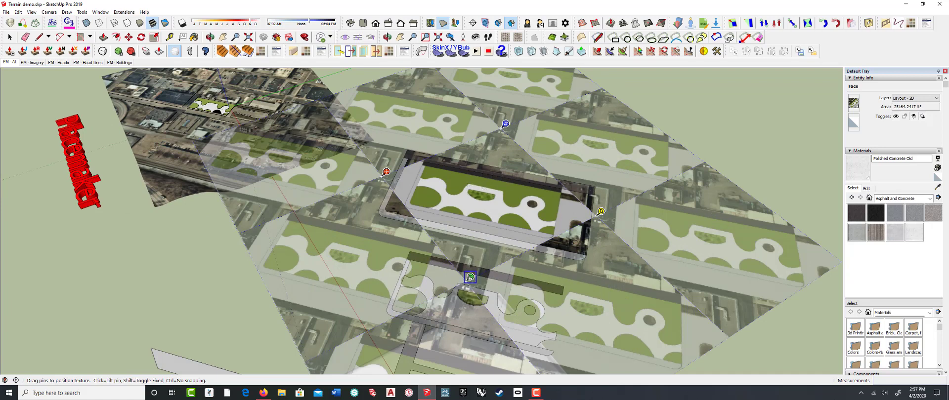
pyautogui.rightClick(486, 199)
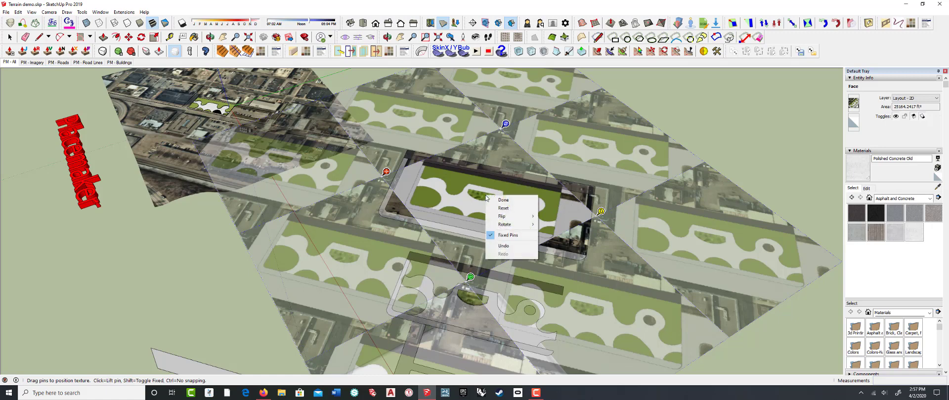
pyautogui.click(509, 239)
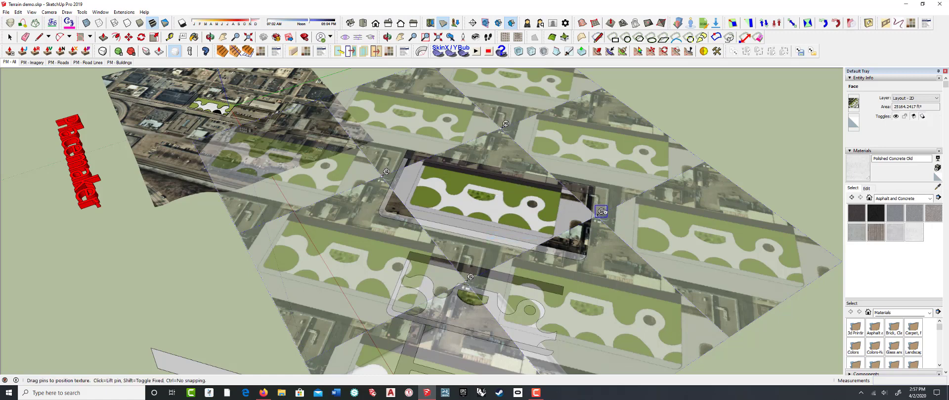
# - Lift the four texture pins and set them on the corners of the green park area in the image
pyautogui.scroll(3, 602, 212)
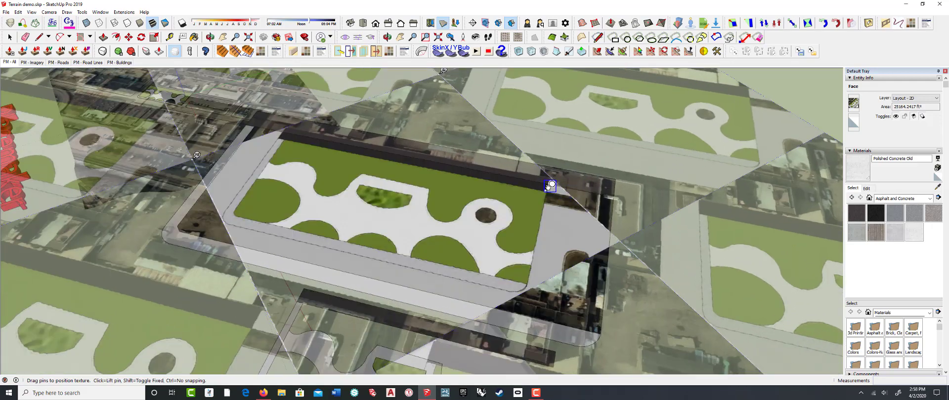
pyautogui.scroll(-3, 541, 177)
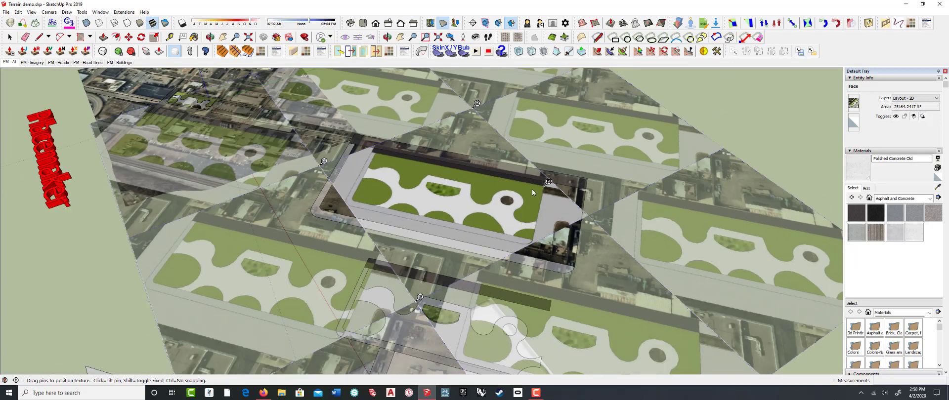
pyautogui.scroll(4, 564, 222)
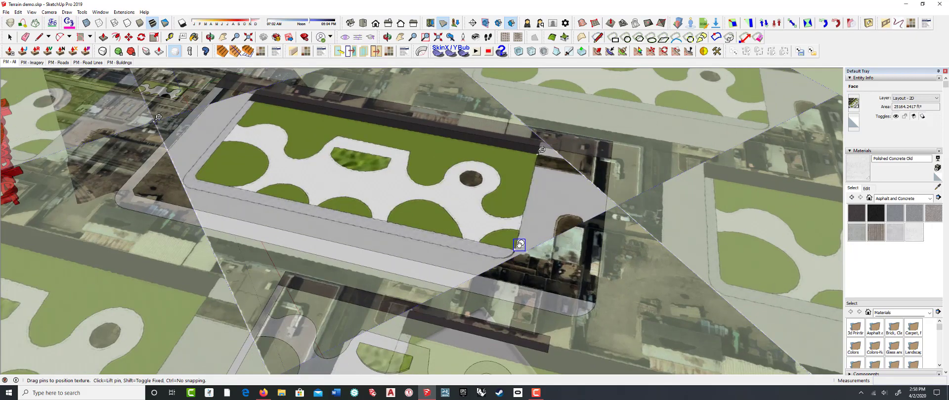
pyautogui.scroll(-2, 520, 244)
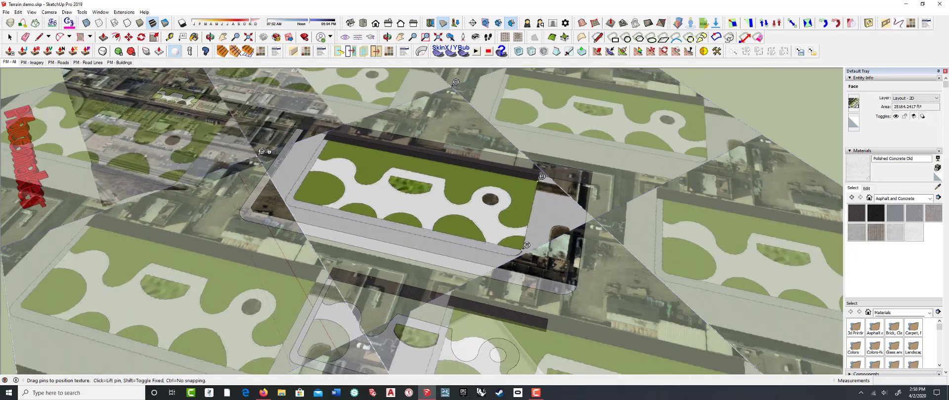
pyautogui.click(261, 152)
pyautogui.click(299, 190)
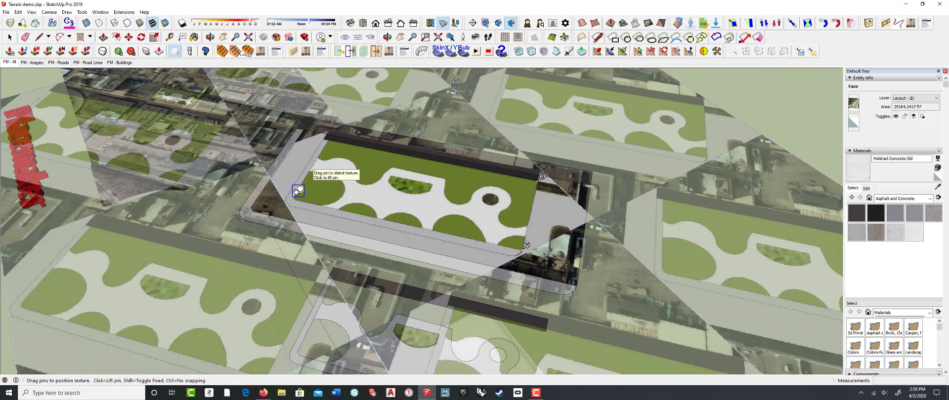
pyautogui.scroll(-3, 299, 190)
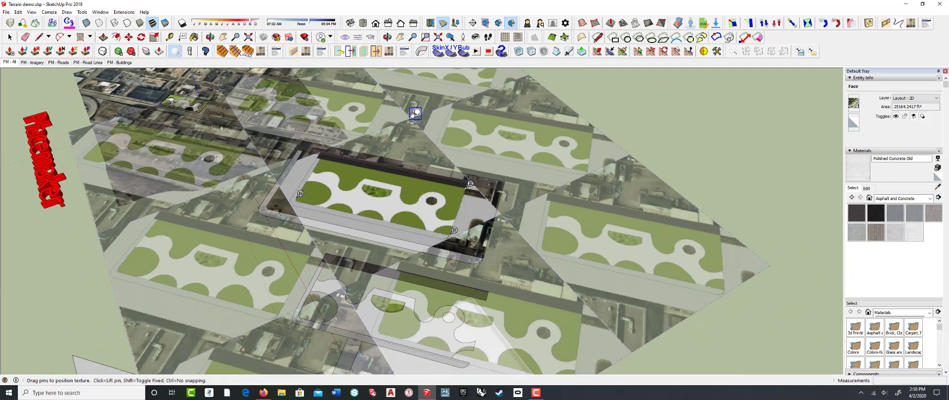
pyautogui.moveTo(415, 114); pyautogui.dragTo(325, 153)
pyautogui.scroll(3, 325, 153)
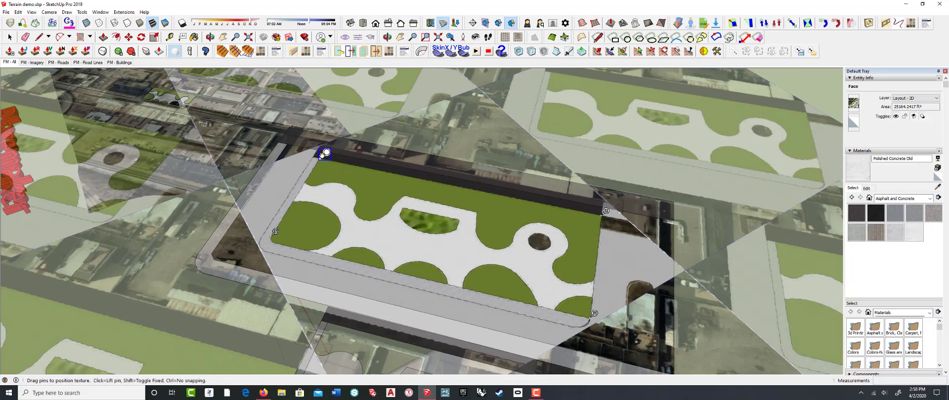
# - Stretch the image by moving its four pins to the corresponding corners of the layout face, and finish the texture positioning
pyautogui.scroll(-2, 325, 153)
pyautogui.scroll(-2, 360, 161)
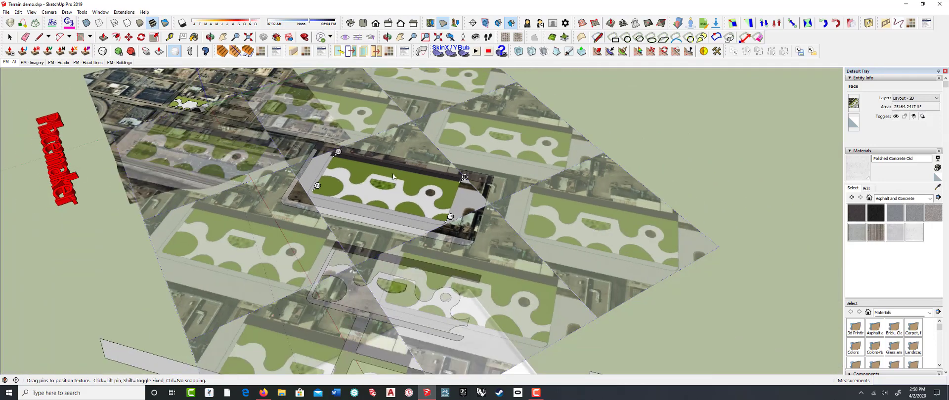
pyautogui.moveTo(399, 180)
pyautogui.mouseDown(button='middle')
pyautogui.moveTo(409, 178)
pyautogui.moveTo(399, 183)
pyautogui.mouseUp(button='middle')
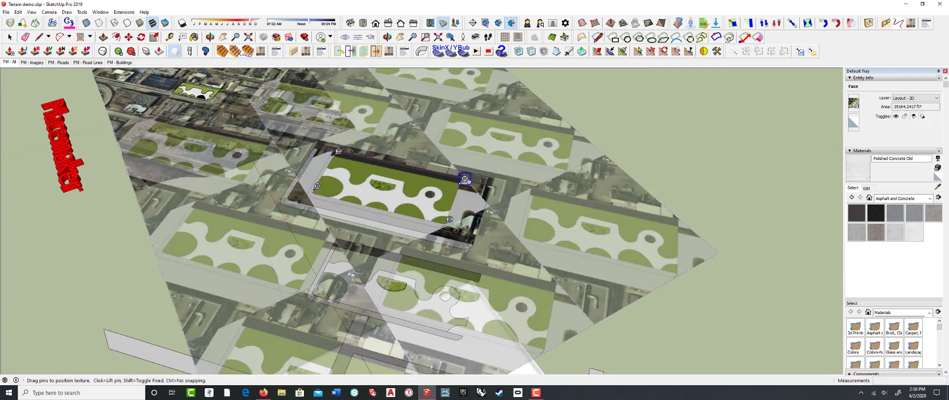
pyautogui.moveTo(464, 179); pyautogui.dragTo(495, 181)
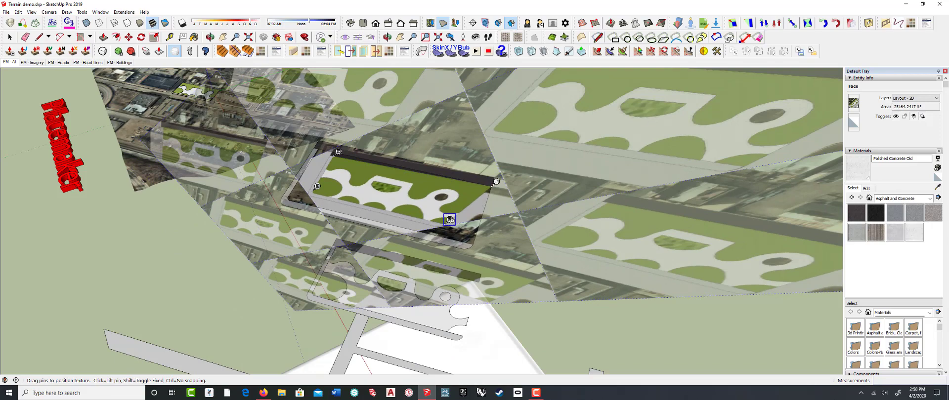
pyautogui.moveTo(450, 220); pyautogui.dragTo(477, 239)
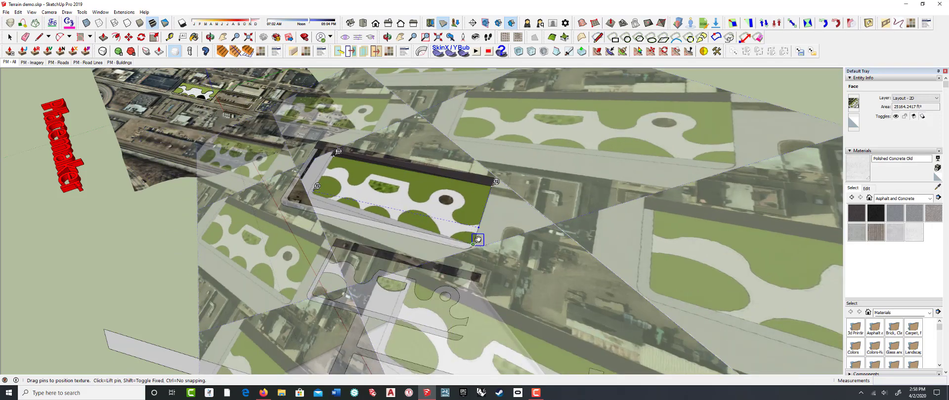
pyautogui.moveTo(317, 187); pyautogui.dragTo(292, 193)
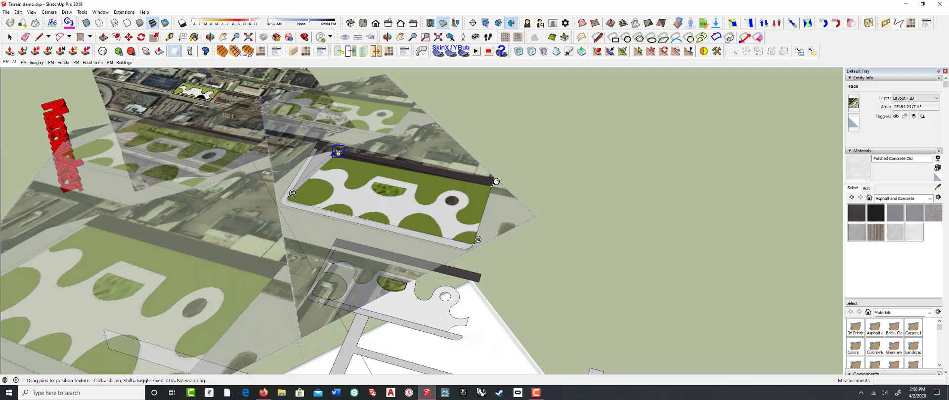
pyautogui.moveTo(338, 152); pyautogui.dragTo(321, 144)
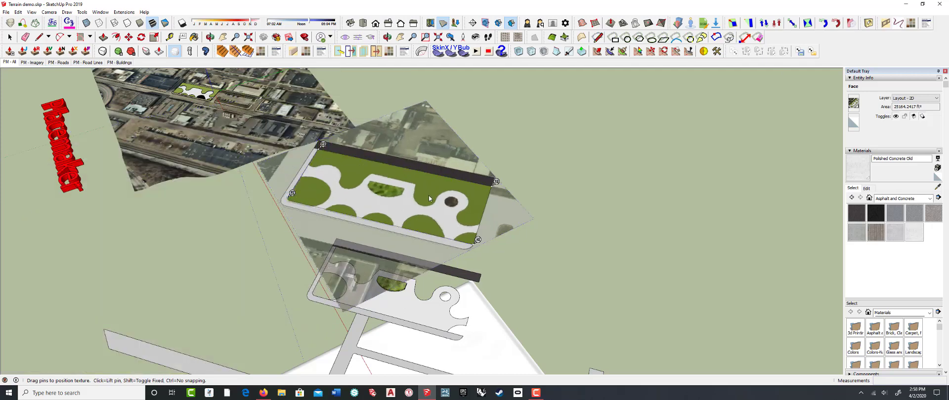
pyautogui.moveTo(429, 198)
pyautogui.mouseDown(button='middle')
pyautogui.moveTo(394, 176)
pyautogui.moveTo(419, 188)
pyautogui.mouseUp(button='middle')
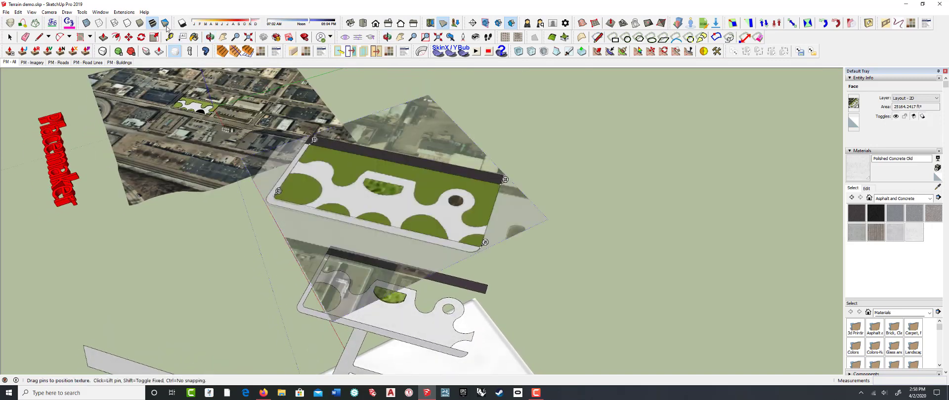
pyautogui.rightClick(418, 185)
pyautogui.click(436, 190)
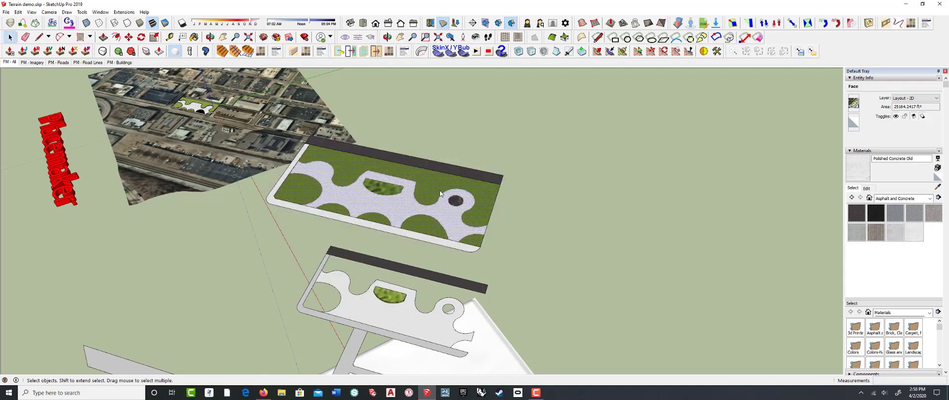
# - Set the positioned site plan texture on the topmost layout face to Projected
pyautogui.press('o')
pyautogui.moveTo(352, 148); pyautogui.dragTo(411, 181)
pyautogui.moveTo(410, 182); pyautogui.dragTo(430, 174, button='middle')
pyautogui.scroll(-4, 444, 167)
pyautogui.scroll(5, 420, 176)
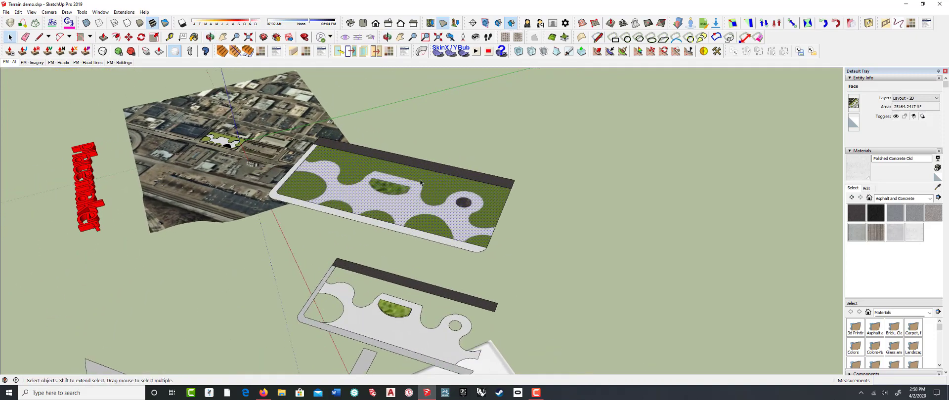
pyautogui.rightClick(414, 191)
pyautogui.moveTo(431, 228)
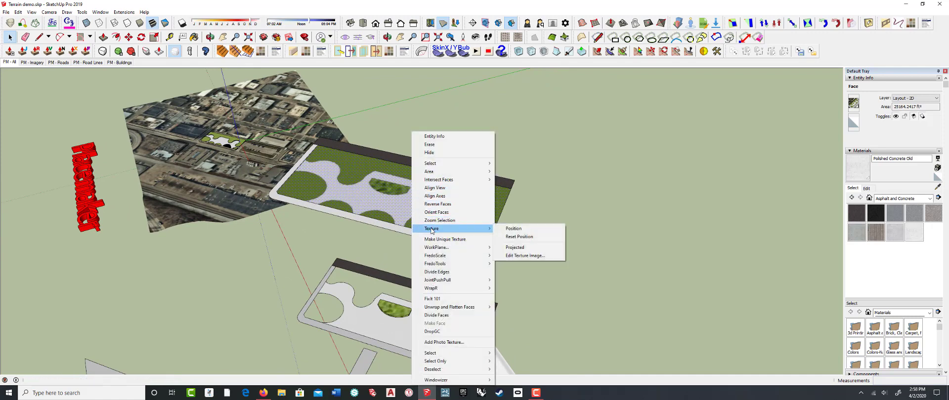
pyautogui.click(518, 247)
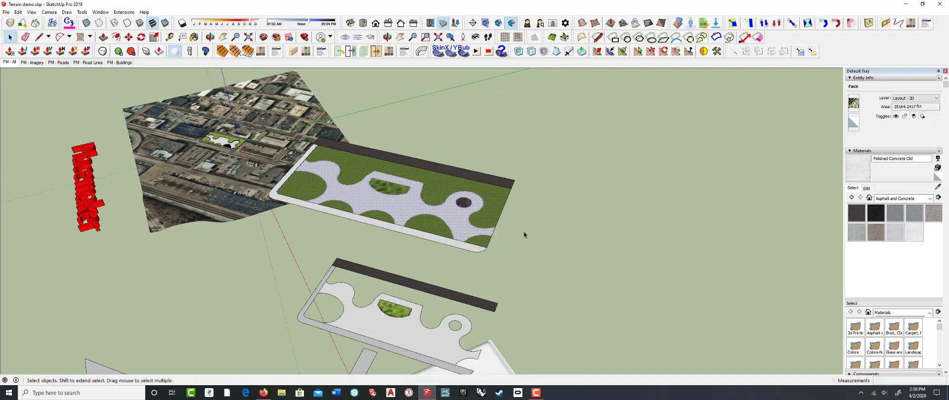
# - Sample the Site Plan-Sketch texture from the positioned layout face and paint it onto the park area draped on the Instant Terrain mesh
pyautogui.press('b')
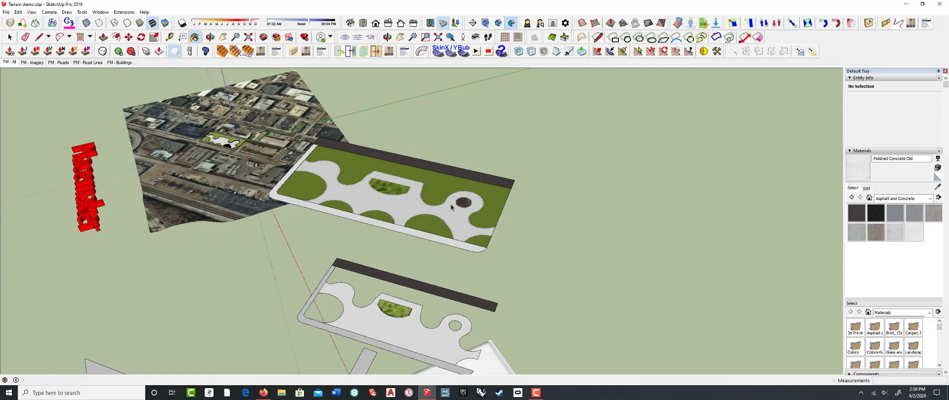
pyautogui.press('alt')
pyautogui.keyDown('alt'); pyautogui.click(408, 202); pyautogui.keyUp('alt')
pyautogui.scroll(-5, 470, 164)
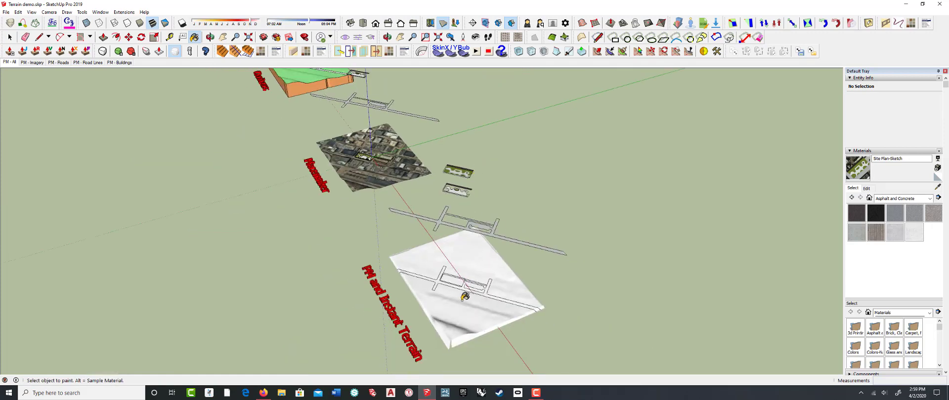
pyautogui.scroll(8, 462, 282)
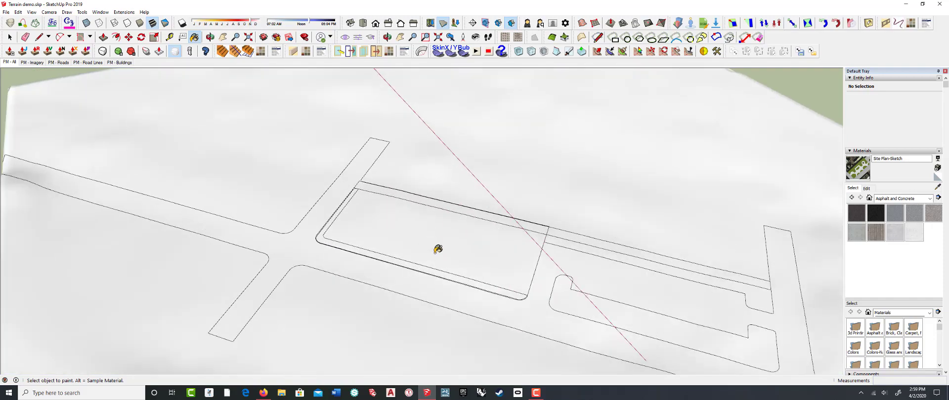
pyautogui.click(438, 236)
pyautogui.moveTo(454, 261); pyautogui.dragTo(301, 220, button='middle')
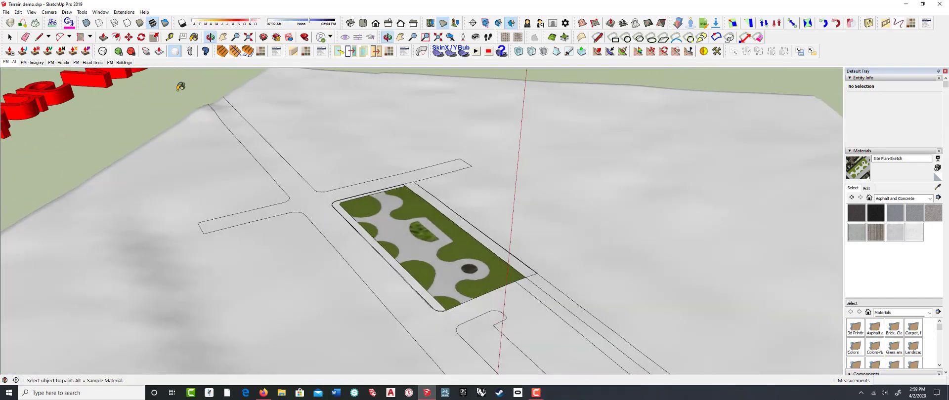
# - Show hidden geometry to examine the triangulated mesh under the painted park area, and hide it again
pyautogui.click(31, 12)
pyautogui.click(46, 40)
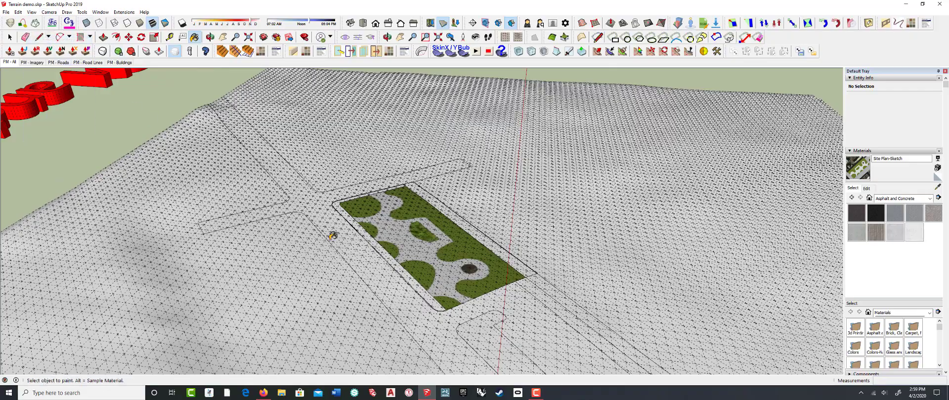
pyautogui.moveTo(428, 265)
pyautogui.mouseDown(button='middle')
pyautogui.moveTo(324, 221)
pyautogui.moveTo(298, 269)
pyautogui.moveTo(474, 289)
pyautogui.moveTo(608, 235)
pyautogui.moveTo(623, 214)
pyautogui.moveTo(567, 295)
pyautogui.moveTo(451, 259)
pyautogui.mouseUp(button='middle')
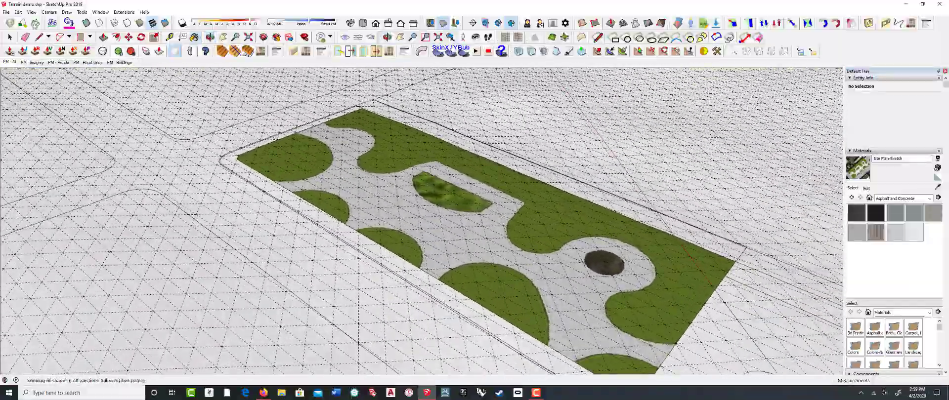
pyautogui.click(21, 12)
pyautogui.moveTo(31, 12)
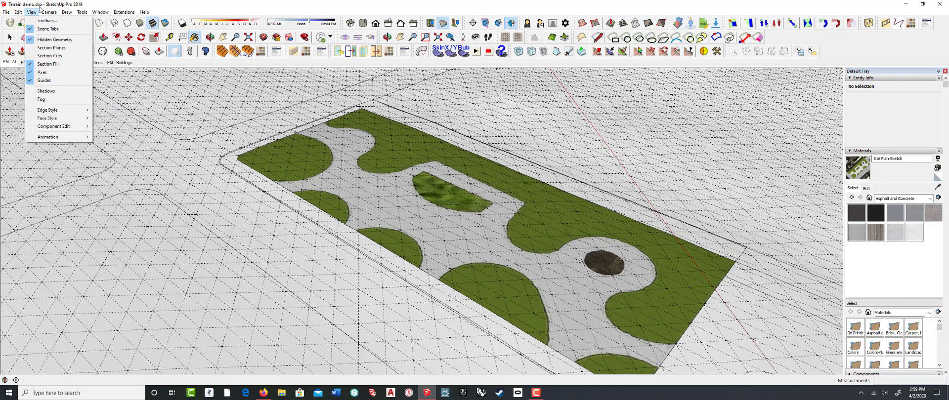
pyautogui.click(43, 39)
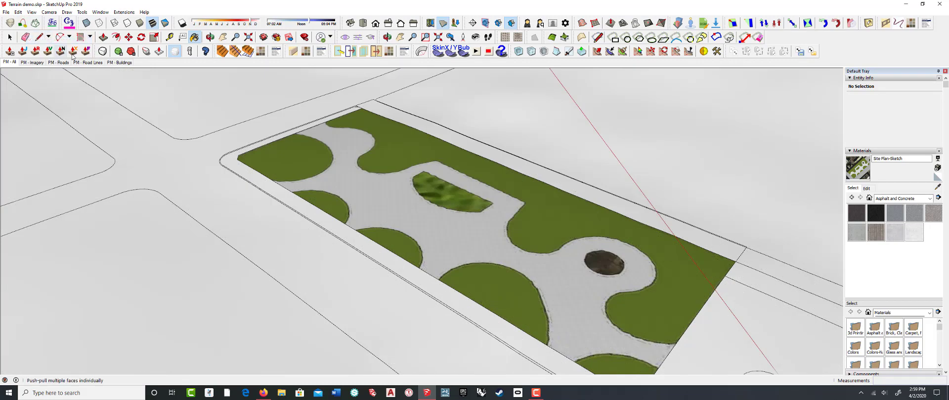
# - Select the park surface with its edges and try Artisan's Crease Selection with the Crease operation and Boundary Edges scope
pyautogui.moveTo(385, 180); pyautogui.dragTo(335, 163, button='middle')
pyautogui.press('space')
pyautogui.doubleClick(388, 178)
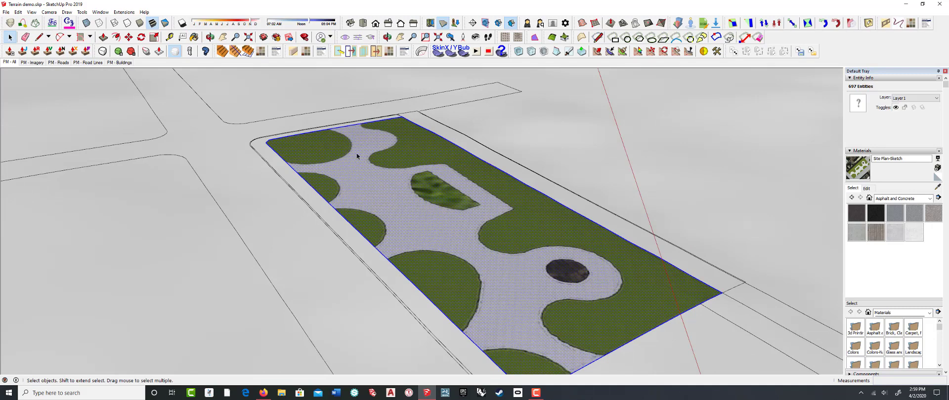
pyautogui.click(82, 12)
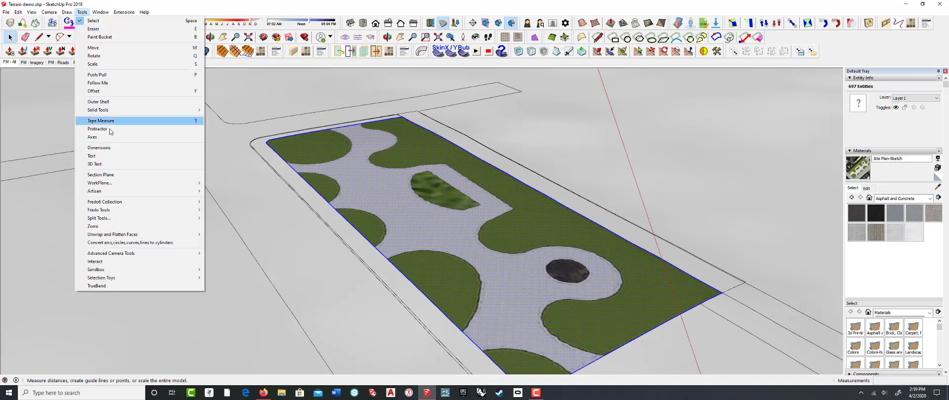
pyautogui.moveTo(107, 192)
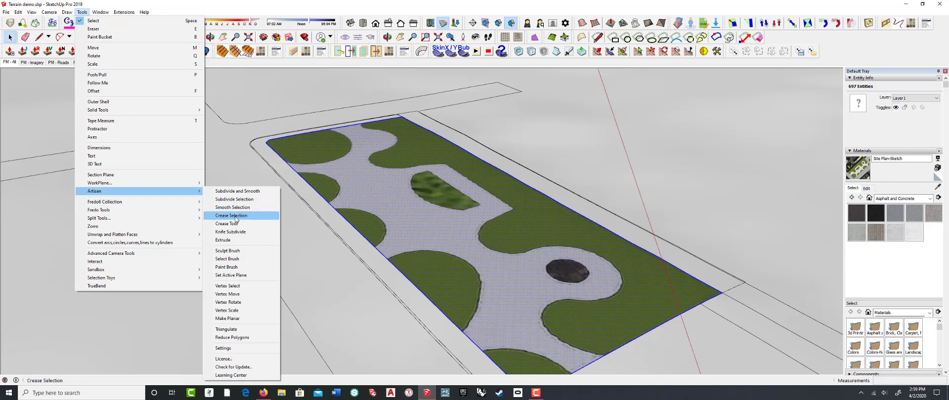
pyautogui.click(231, 216)
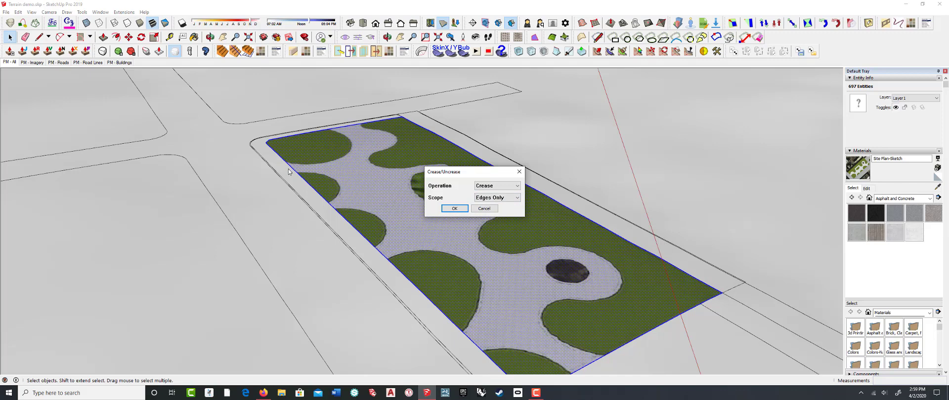
pyautogui.click(517, 198)
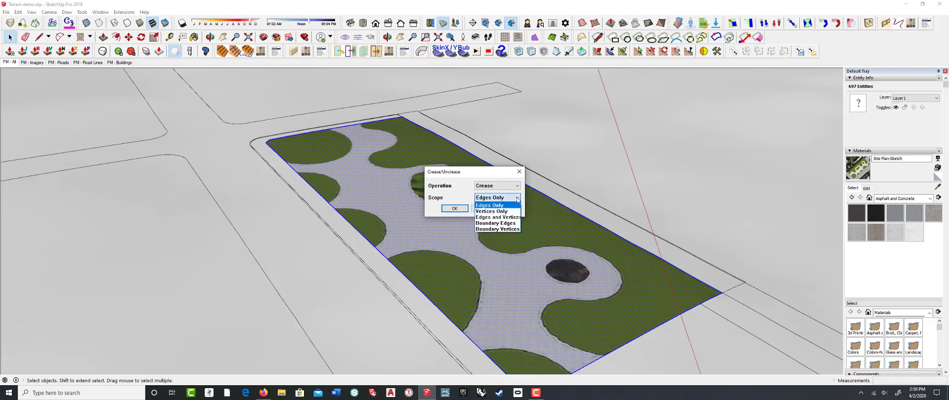
pyautogui.click(510, 224)
pyautogui.click(448, 207)
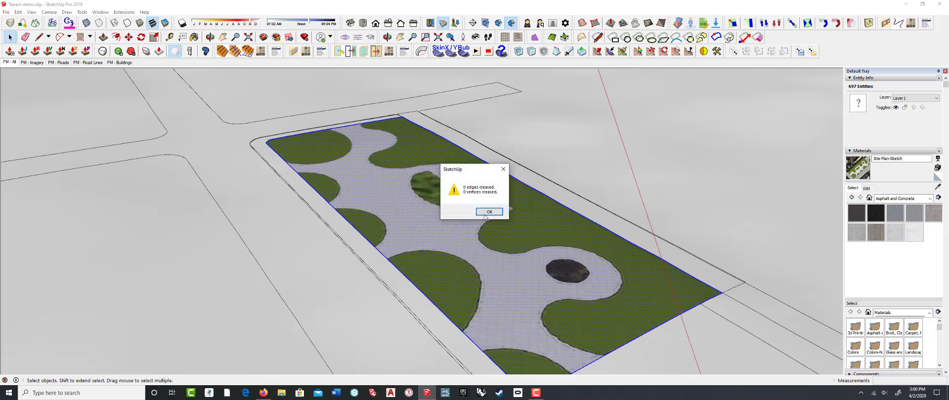
pyautogui.click(484, 215)
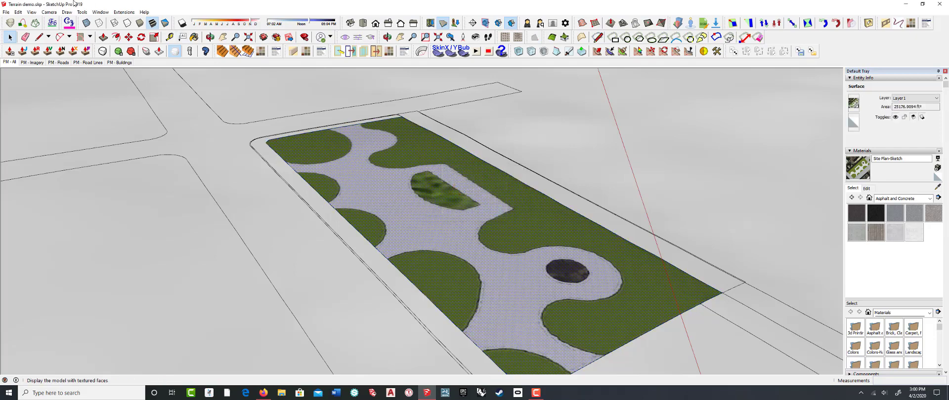
# - Toggle hidden geometry on and off to check how the park surface is selected
pyautogui.click(31, 12)
pyautogui.click(36, 39)
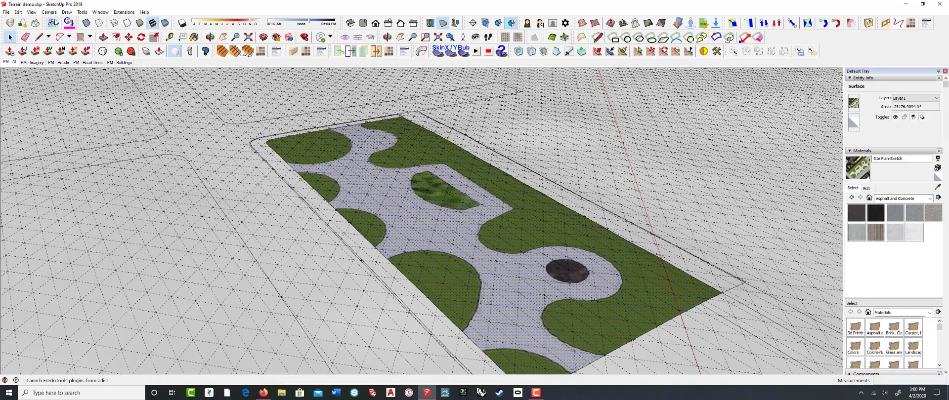
pyautogui.click(31, 12)
pyautogui.click(37, 39)
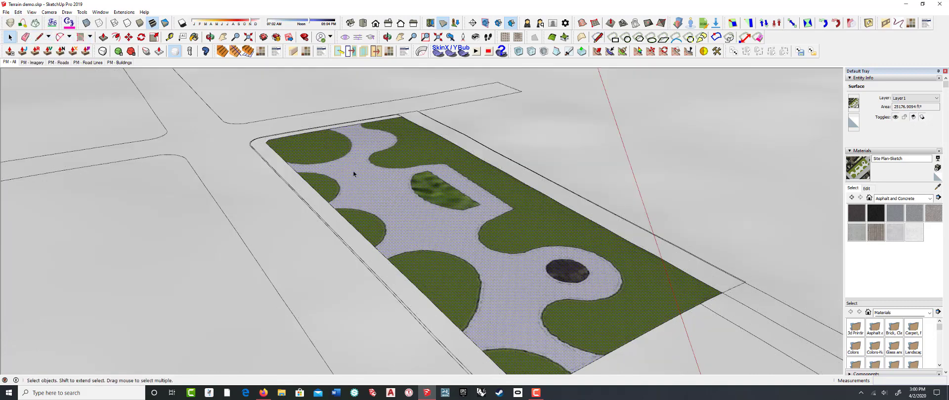
# - Select the park surface together with its boundary edges and make it a group
pyautogui.tripleClick(377, 174)
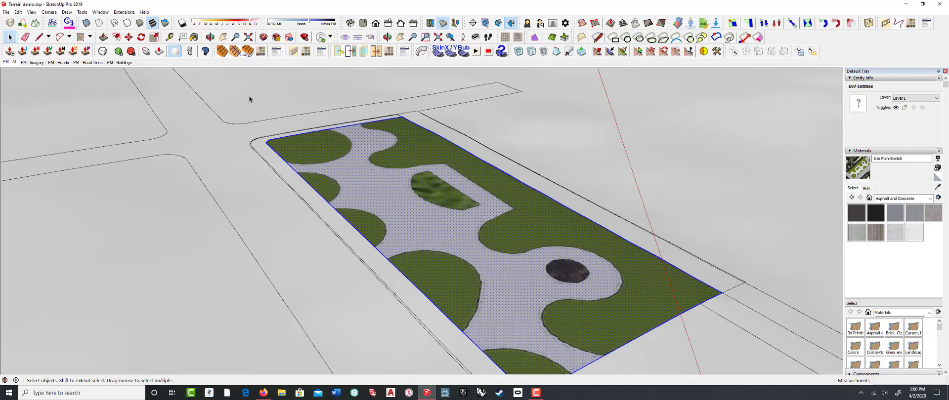
pyautogui.click(31, 12)
pyautogui.click(40, 40)
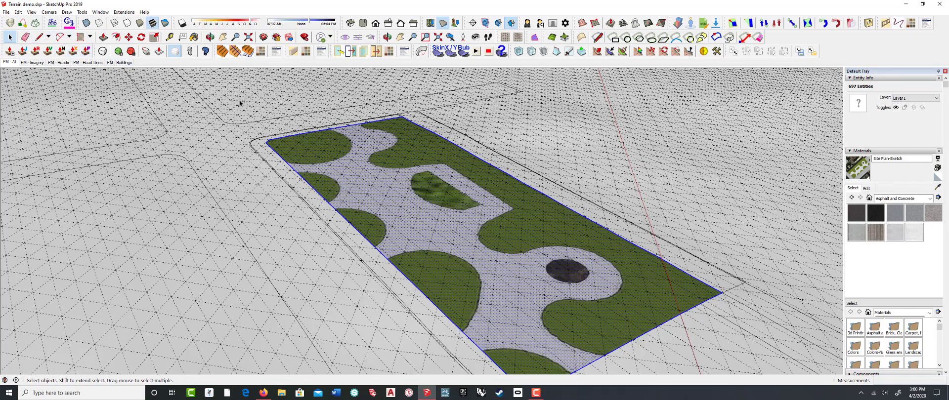
pyautogui.click(31, 12)
pyautogui.click(31, 13)
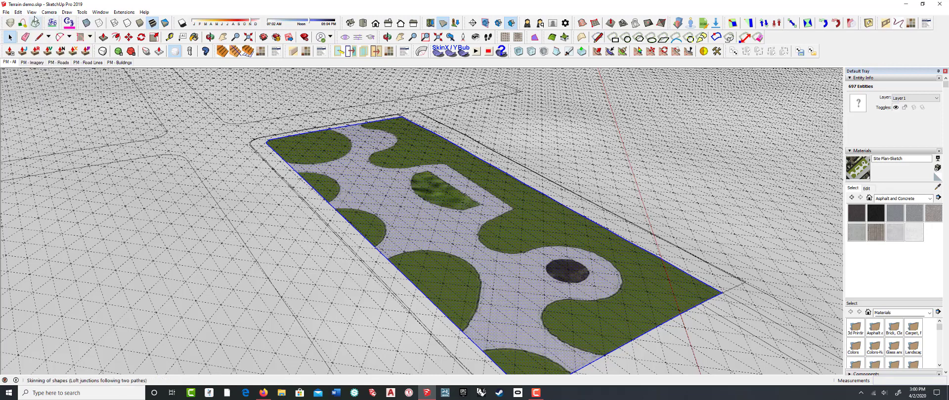
pyautogui.click(33, 13)
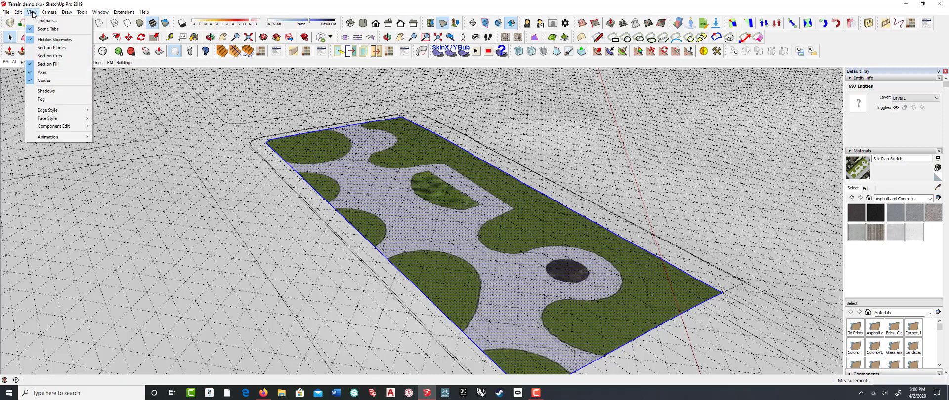
pyautogui.click(54, 39)
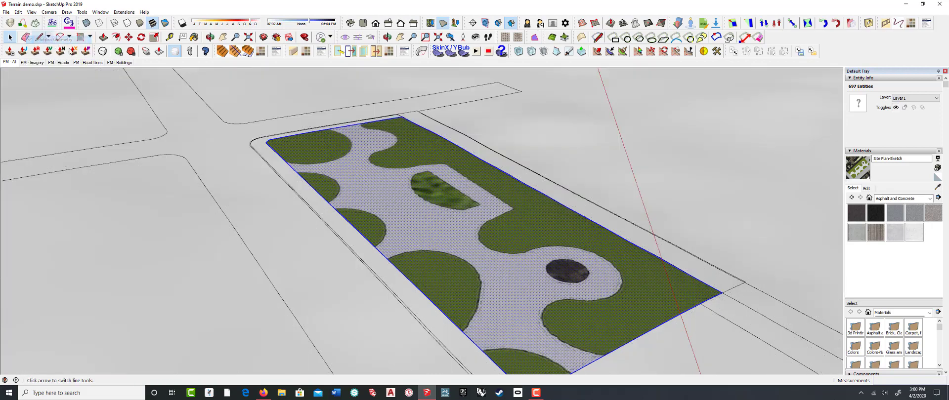
pyautogui.rightClick(371, 168)
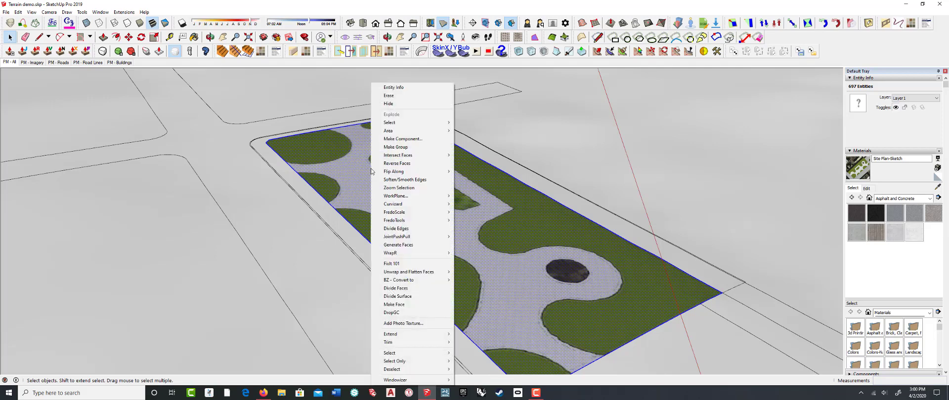
pyautogui.click(388, 147)
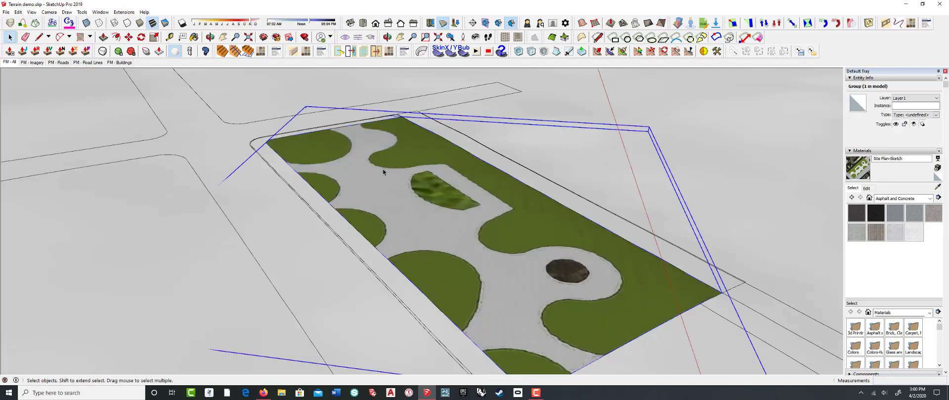
# - Open the park group for editing, show hidden geometry and select its entire triangulated mesh
pyautogui.doubleClick(383, 171)
pyautogui.click(31, 12)
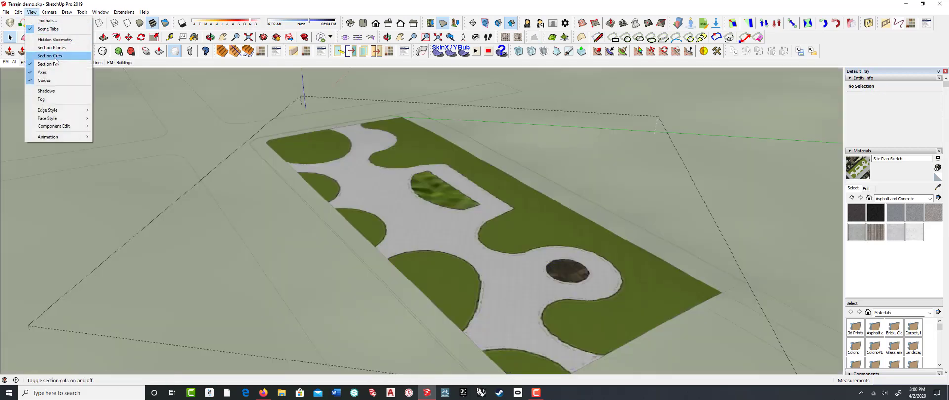
pyautogui.click(56, 39)
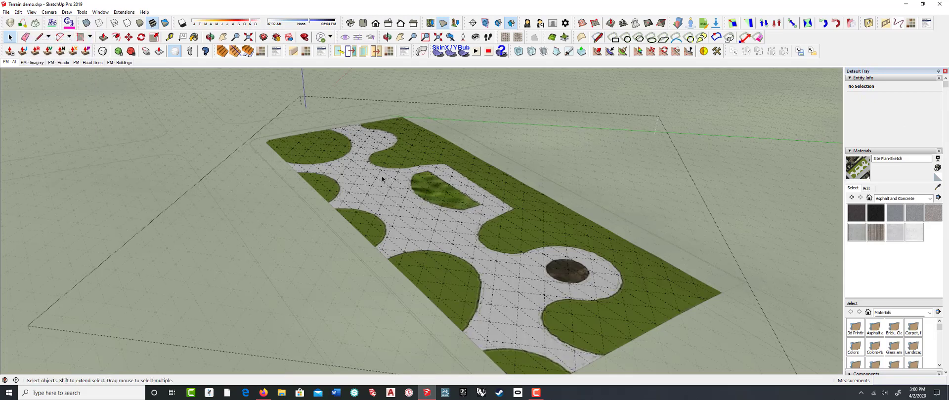
pyautogui.tripleClick(381, 179)
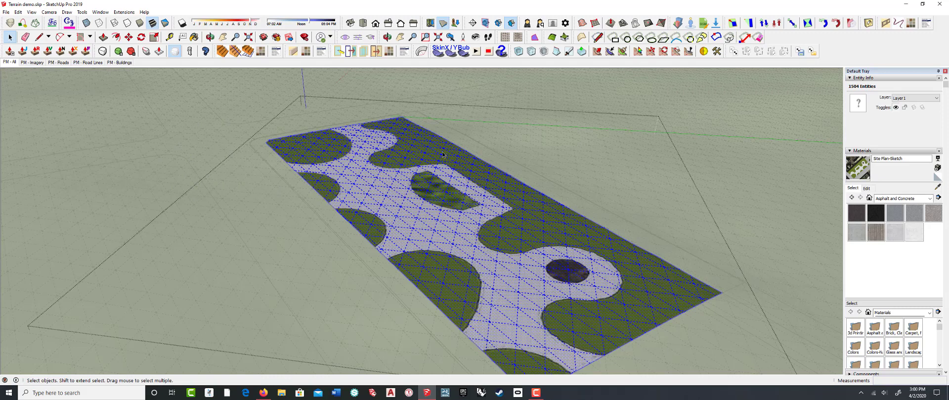
# - Crease the selected park mesh's boundary edges with Artisan's Crease Selection, using the Boundary Edges scope
pyautogui.click(82, 12)
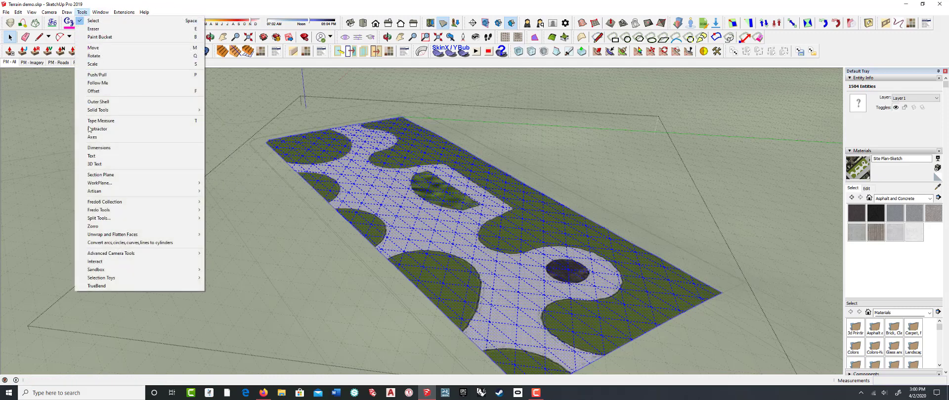
pyautogui.moveTo(105, 193)
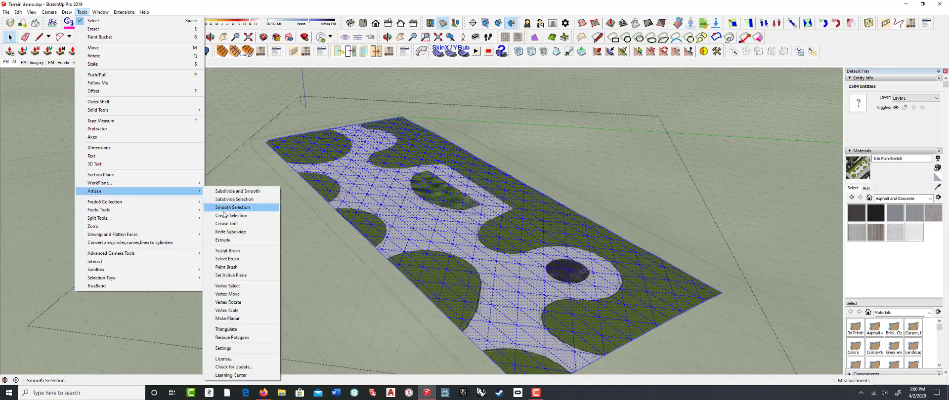
pyautogui.click(231, 215)
pyautogui.click(497, 198)
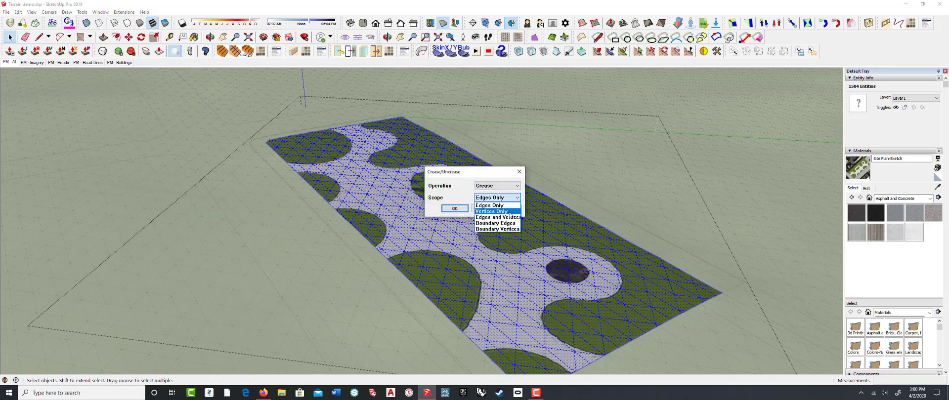
pyautogui.click(511, 223)
pyautogui.click(462, 208)
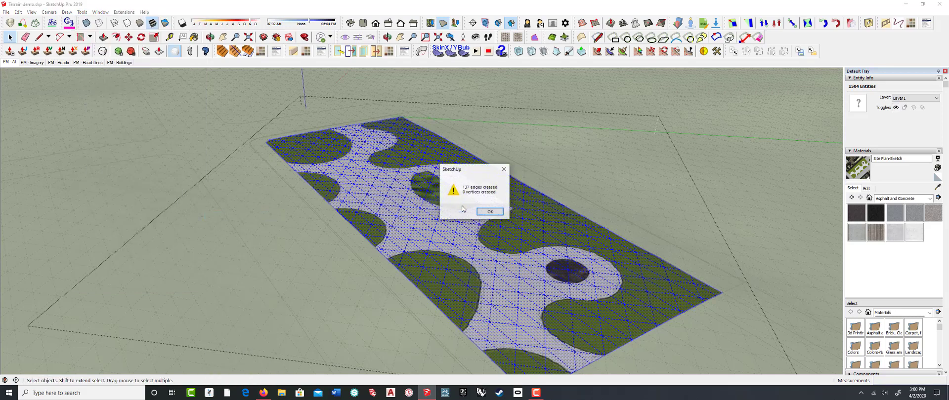
pyautogui.click(489, 212)
# - Crease the selected park mesh's boundary vertices with Artisan's Crease Selection, using the Boundary Vertices scope
pyautogui.click(82, 12)
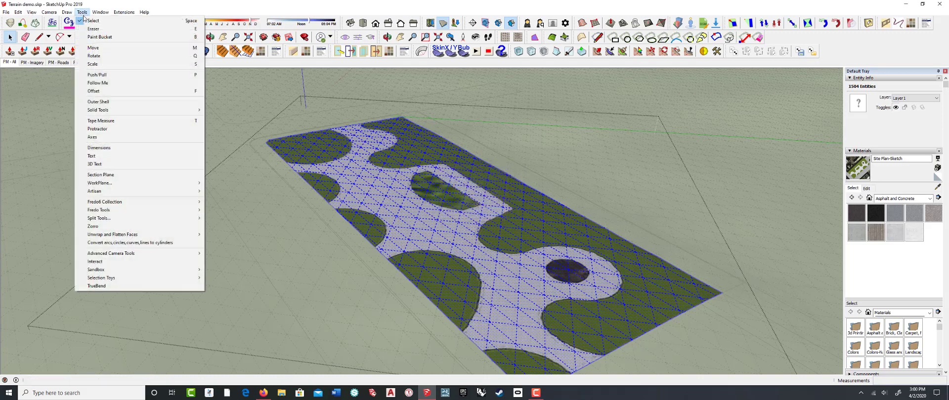
pyautogui.moveTo(175, 198)
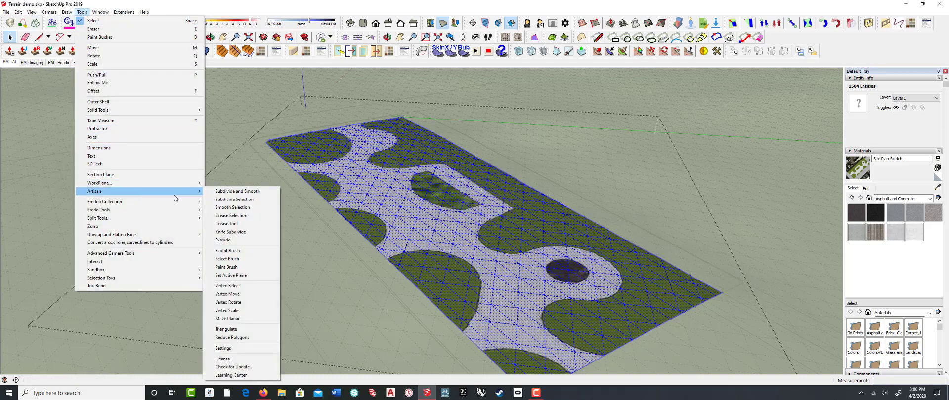
pyautogui.click(231, 215)
pyautogui.click(513, 198)
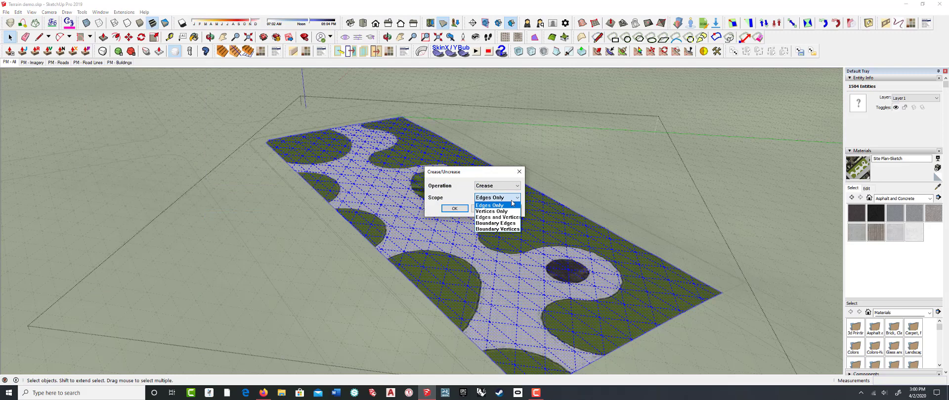
pyautogui.click(511, 229)
pyautogui.click(467, 210)
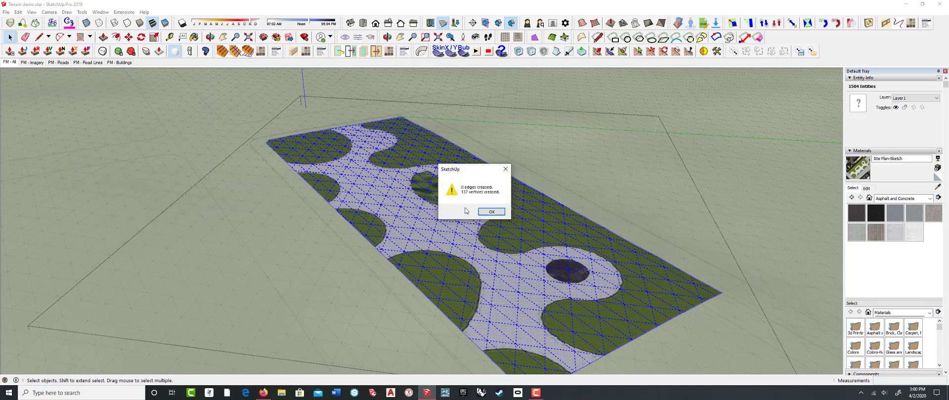
# - Dismiss the crease report and clear the park mesh selection
pyautogui.click(492, 212)
pyautogui.click(286, 193)
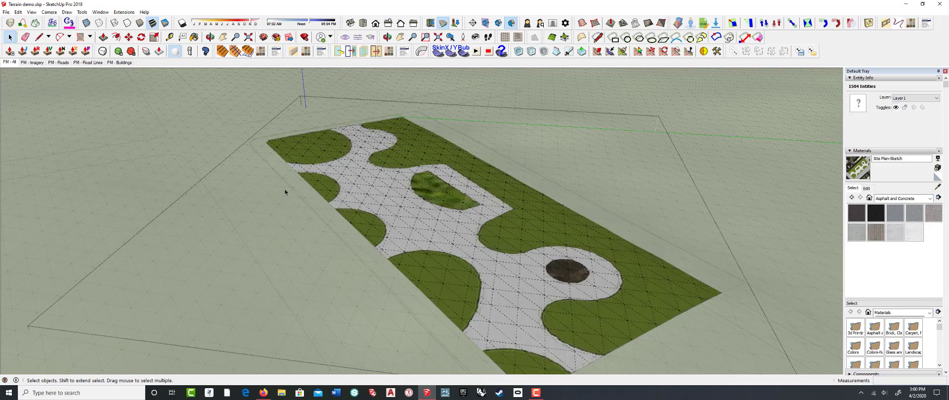
# - Examine the creased park mesh from low and high angles, especially around the central planting bed
pyautogui.moveTo(416, 197); pyautogui.dragTo(375, 144, button='middle')
pyautogui.scroll(3, 421, 200)
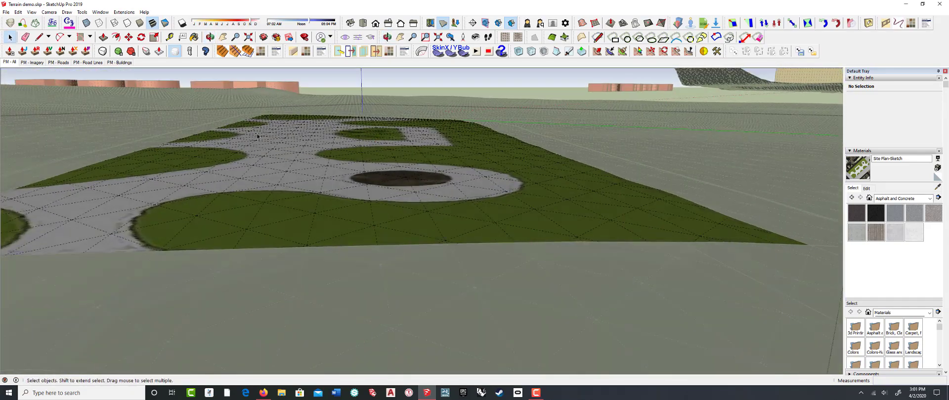
pyautogui.moveTo(283, 119); pyautogui.dragTo(491, 185, button='middle')
pyautogui.scroll(-5, 347, 215)
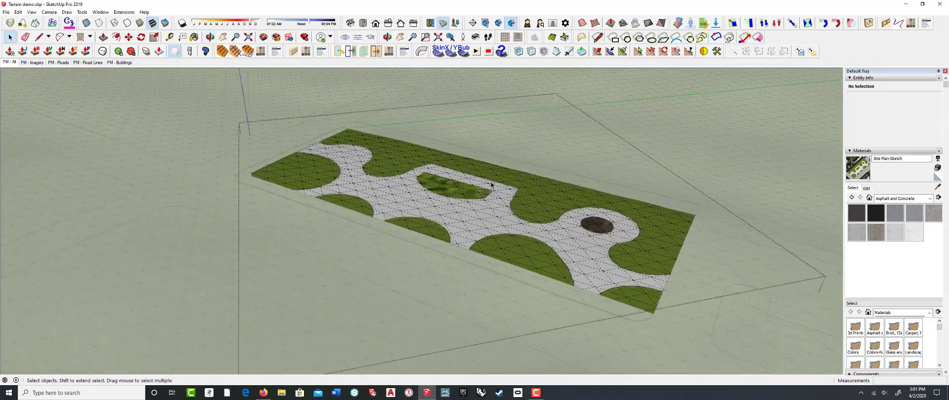
pyautogui.scroll(4, 460, 173)
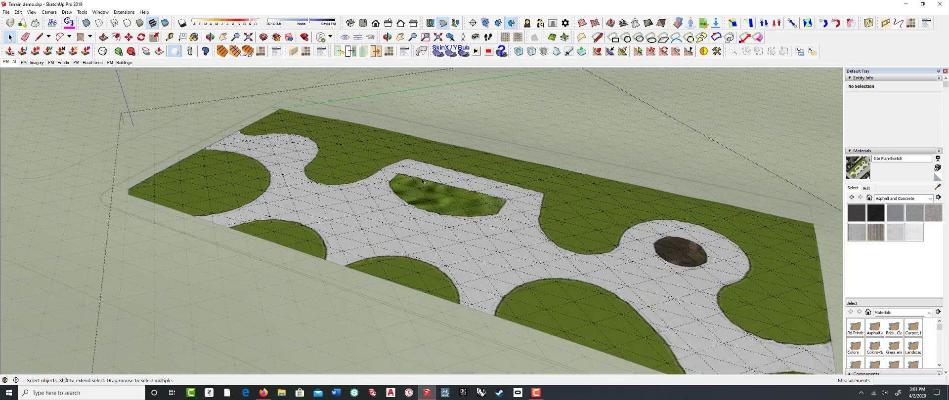
pyautogui.scroll(-3, 422, 181)
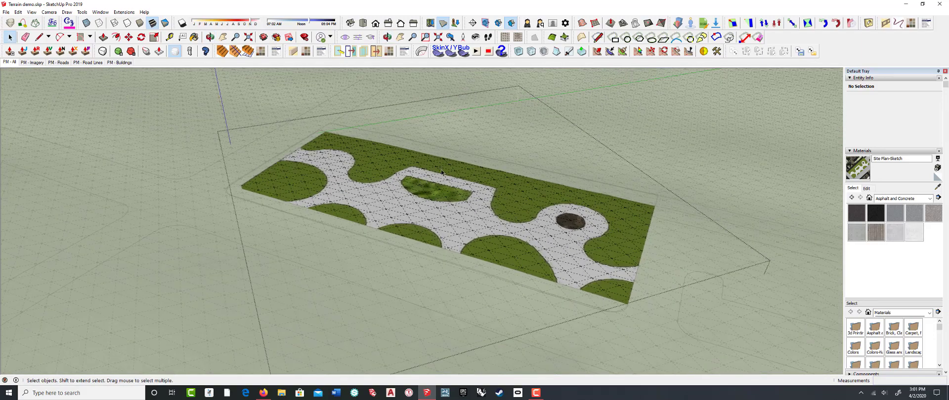
pyautogui.scroll(2, 441, 172)
pyautogui.scroll(1, 448, 181)
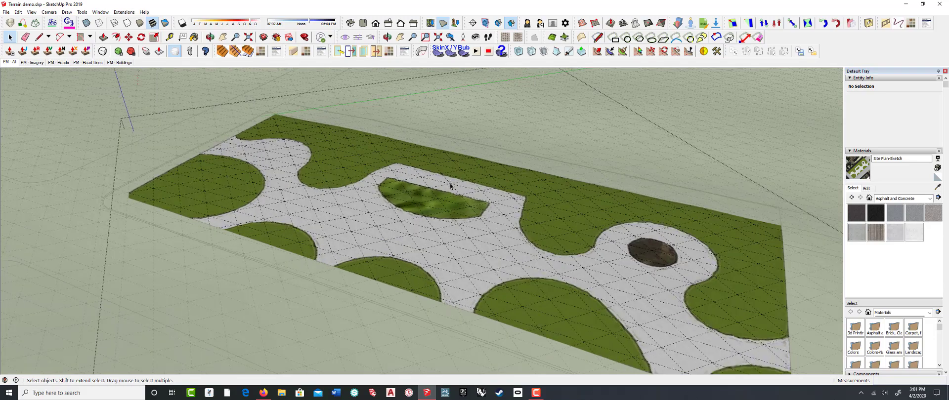
pyautogui.moveTo(484, 192)
pyautogui.mouseDown(button='middle')
pyautogui.moveTo(529, 194)
pyautogui.moveTo(485, 186)
pyautogui.moveTo(470, 201)
pyautogui.mouseUp(button='middle')
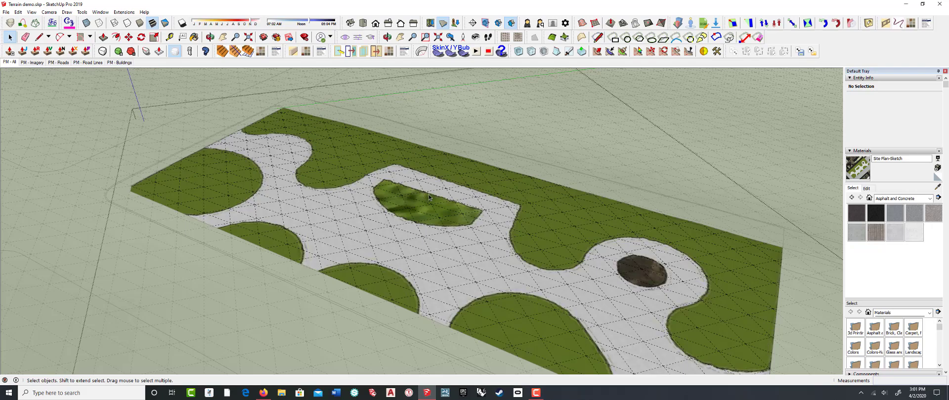
pyautogui.moveTo(428, 197); pyautogui.dragTo(387, 129, button='middle')
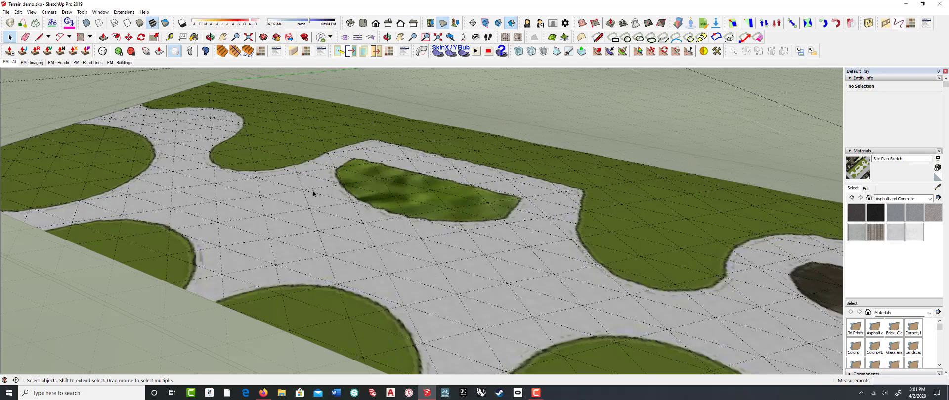
pyautogui.moveTo(314, 194); pyautogui.dragTo(289, 157, button='middle')
pyautogui.scroll(6, 360, 141)
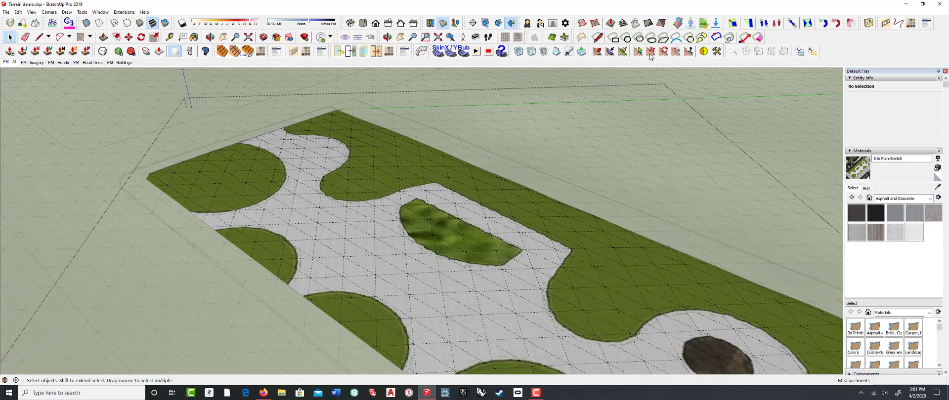
# - Paint-select the mesh faces around the central planting bed with Artisan's Select Brush, enlarging its radius to about 14' 2 11/16"
pyautogui.click(622, 51)
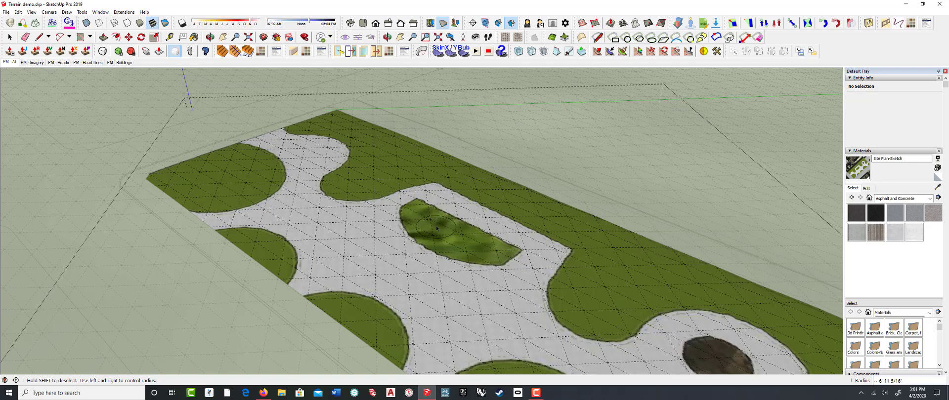
pyautogui.press('Right')
pyautogui.press('Right')
pyautogui.press('Right')
pyautogui.press('Right')
pyautogui.moveTo(395, 215)
pyautogui.mouseDown()
pyautogui.moveTo(430, 188)
pyautogui.moveTo(527, 233)
pyautogui.moveTo(511, 216)
pyautogui.moveTo(398, 194)
pyautogui.moveTo(393, 205)
pyautogui.moveTo(469, 256)
pyautogui.moveTo(490, 284)
pyautogui.moveTo(529, 275)
pyautogui.moveTo(447, 225)
pyautogui.mouseUp()
pyautogui.moveTo(477, 252); pyautogui.dragTo(418, 223)
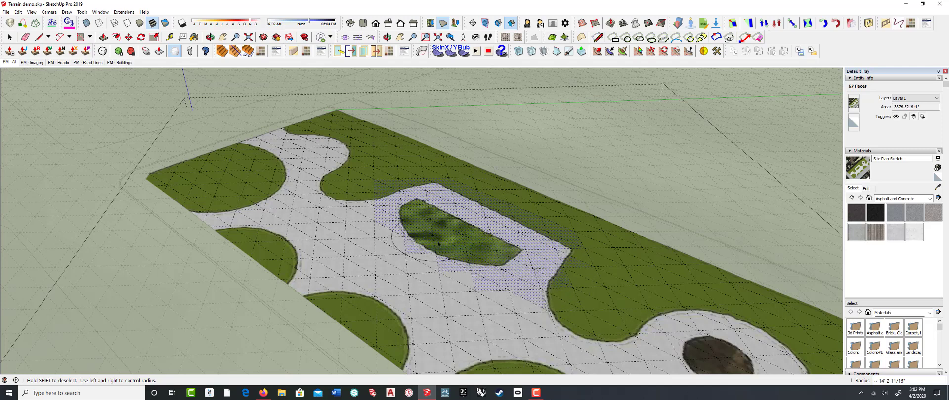
pyautogui.moveTo(520, 267)
pyautogui.mouseDown()
pyautogui.moveTo(509, 271)
pyautogui.moveTo(548, 277)
pyautogui.moveTo(573, 258)
pyautogui.moveTo(509, 250)
pyautogui.moveTo(566, 276)
pyautogui.moveTo(424, 197)
pyautogui.mouseUp()
# - Make the selected faces around the planting bed planar on the XY plane with Artisan, and clear the selection
pyautogui.moveTo(484, 217); pyautogui.dragTo(441, 159, button='middle')
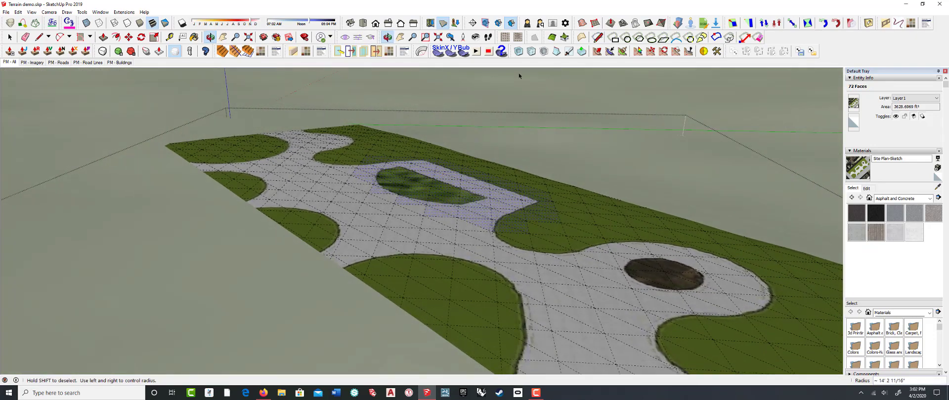
pyautogui.click(689, 51)
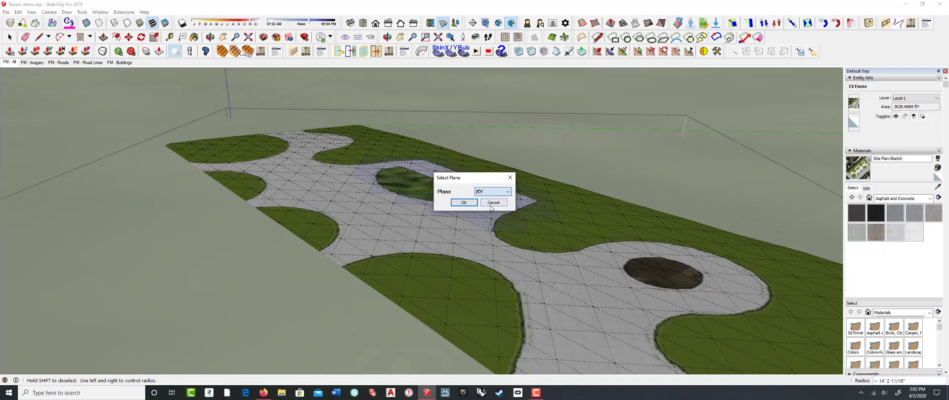
pyautogui.click(464, 203)
pyautogui.moveTo(469, 205); pyautogui.dragTo(402, 154, button='middle')
pyautogui.moveTo(459, 160)
pyautogui.mouseDown(button='middle')
pyautogui.moveTo(426, 155)
pyautogui.moveTo(451, 155)
pyautogui.mouseUp(button='middle')
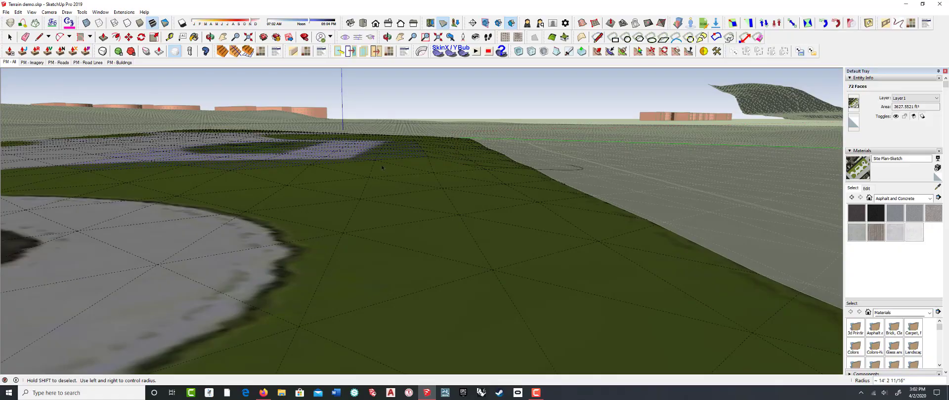
pyautogui.moveTo(383, 167)
pyautogui.mouseDown(button='middle')
pyautogui.moveTo(445, 154)
pyautogui.moveTo(517, 165)
pyautogui.moveTo(538, 180)
pyautogui.moveTo(564, 180)
pyautogui.moveTo(563, 191)
pyautogui.moveTo(341, 170)
pyautogui.moveTo(317, 159)
pyautogui.moveTo(550, 193)
pyautogui.mouseUp(button='middle')
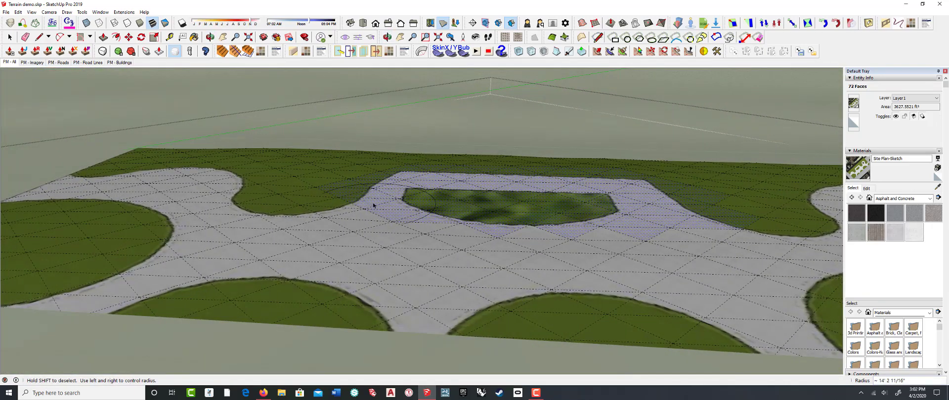
pyautogui.hotkey('ctrl', 't')
# - Adjust the brush radius and activate Artisan's Sculpt Brush in Smooth mode with a radius of about 7' 1 1/8"
pyautogui.moveTo(427, 210); pyautogui.dragTo(377, 205, button='middle')
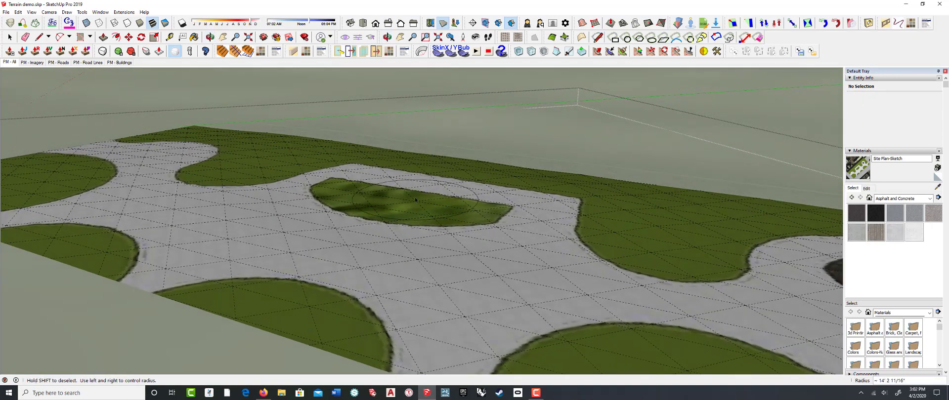
pyautogui.press('Left')
pyautogui.press('Left')
pyautogui.press('Left')
pyautogui.press('Right')
pyautogui.press('Right')
pyautogui.press('Right')
pyautogui.click(597, 52)
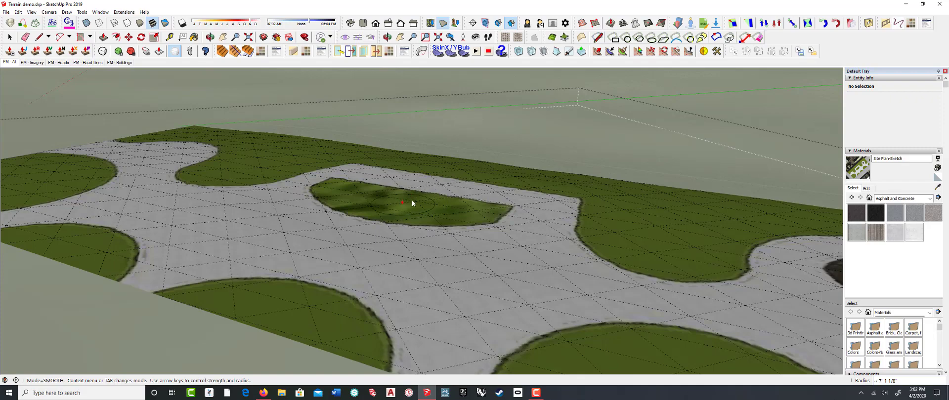
# - Smooth the mesh at the round brown bed with the Sculpt Brush in Smooth mode
pyautogui.scroll(-2, 452, 199)
pyautogui.moveTo(457, 200); pyautogui.dragTo(427, 198, button='middle')
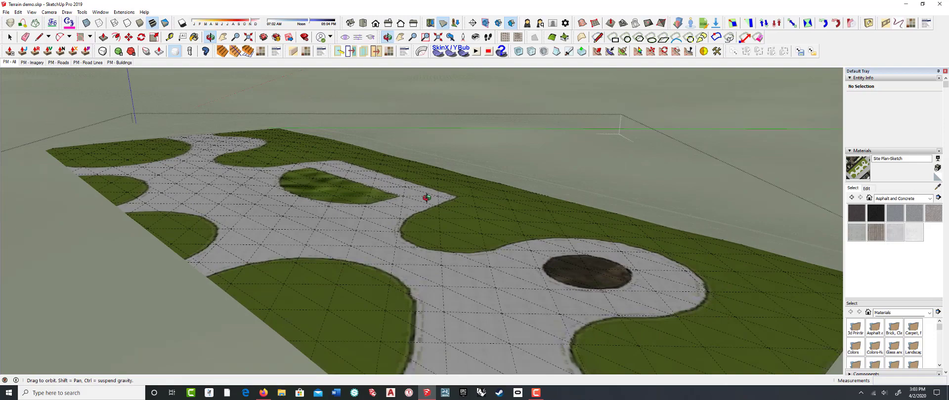
pyautogui.scroll(-5, 427, 198)
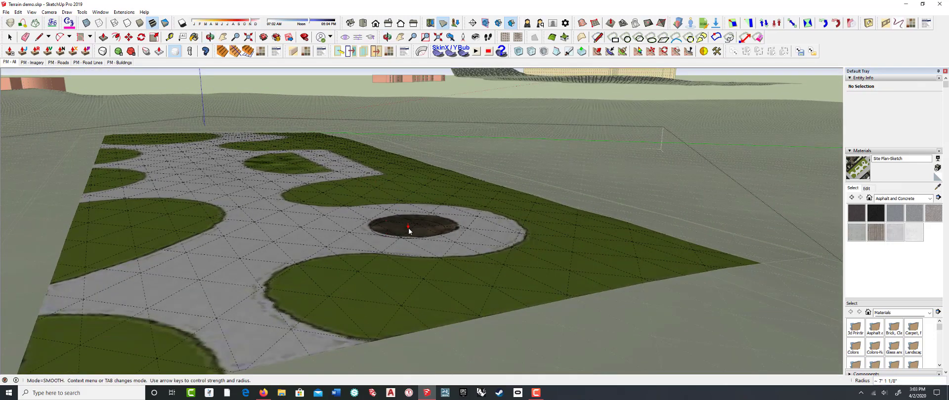
pyautogui.scroll(3, 408, 231)
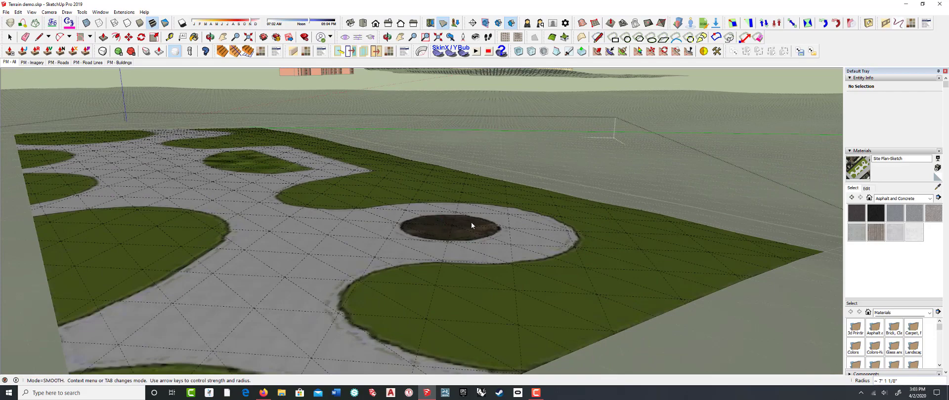
pyautogui.rightClick(446, 229)
pyautogui.click(440, 226)
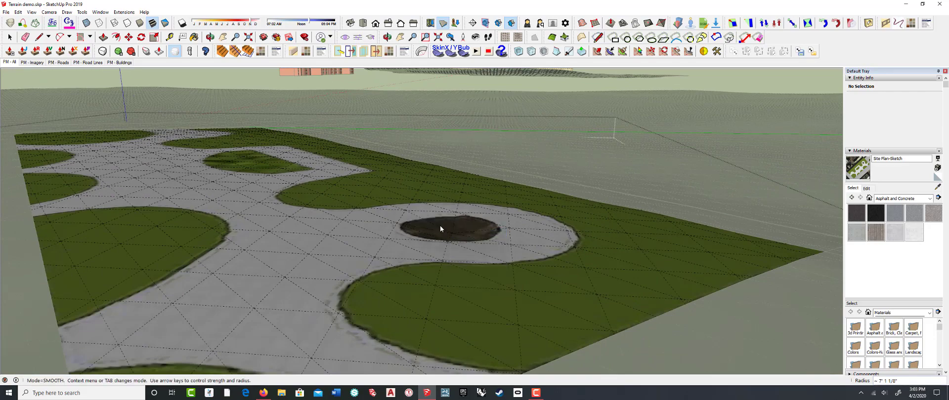
# - Switch the brush to Sculpt mode and sculpt the mesh across the round brown bed
pyautogui.press('Tab')
pyautogui.moveTo(424, 228)
pyautogui.mouseDown()
pyautogui.moveTo(467, 239)
pyautogui.moveTo(490, 227)
pyautogui.mouseUp()
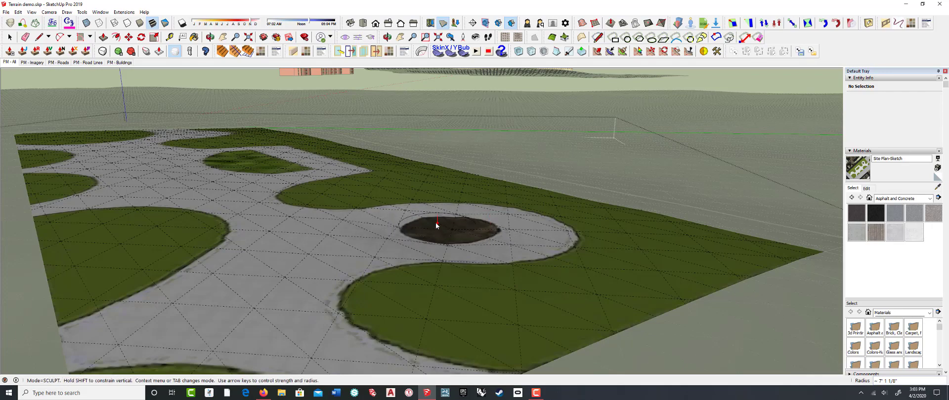
pyautogui.moveTo(449, 233); pyautogui.dragTo(487, 228, button='middle')
pyautogui.rightClick(488, 228)
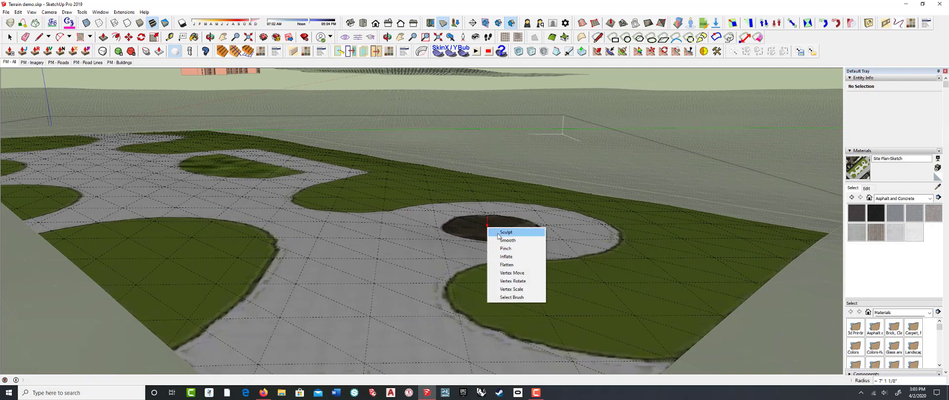
pyautogui.click(506, 232)
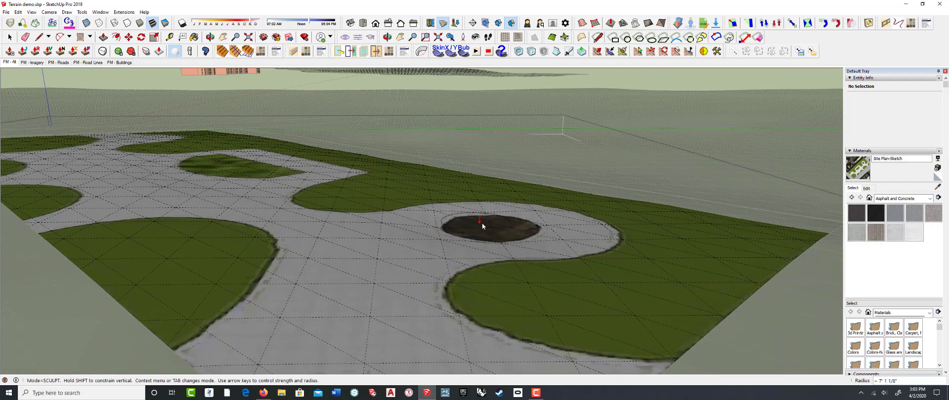
pyautogui.moveTo(482, 225)
pyautogui.mouseDown(button='middle')
pyautogui.moveTo(547, 213)
pyautogui.moveTo(548, 223)
pyautogui.mouseUp(button='middle')
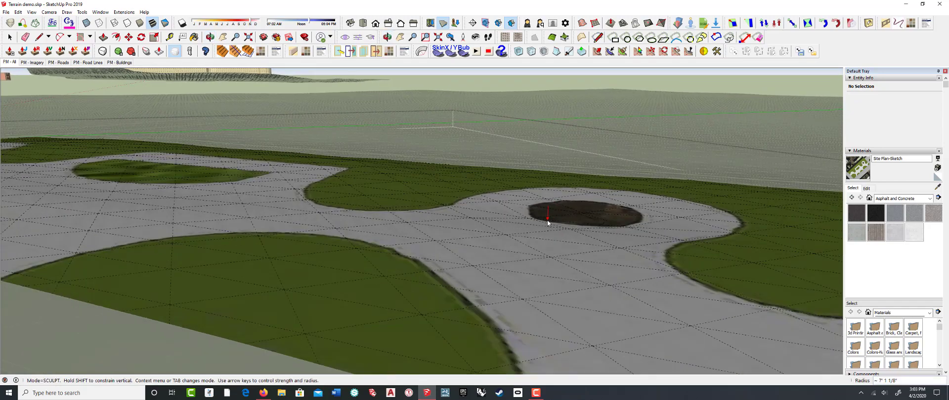
pyautogui.moveTo(548, 222); pyautogui.dragTo(624, 226)
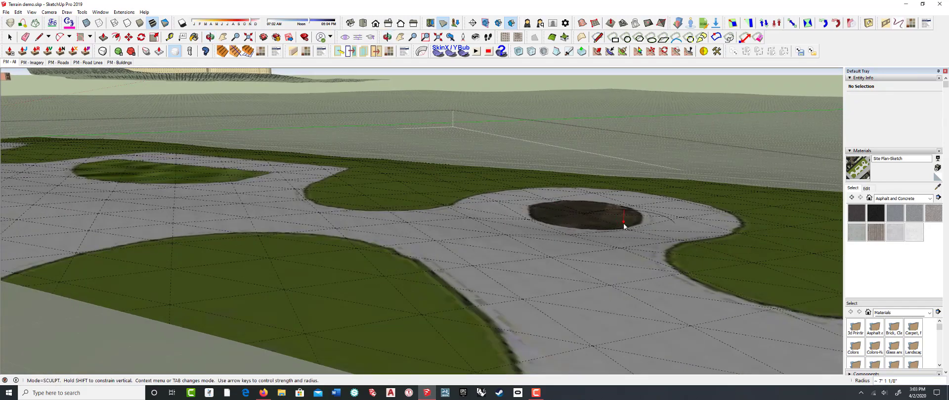
# - Adjust the brush strength, set its radius to about 5' 5", and sculpt the large curved lawn at the park's edge
pyautogui.moveTo(624, 226); pyautogui.dragTo(465, 221, button='middle')
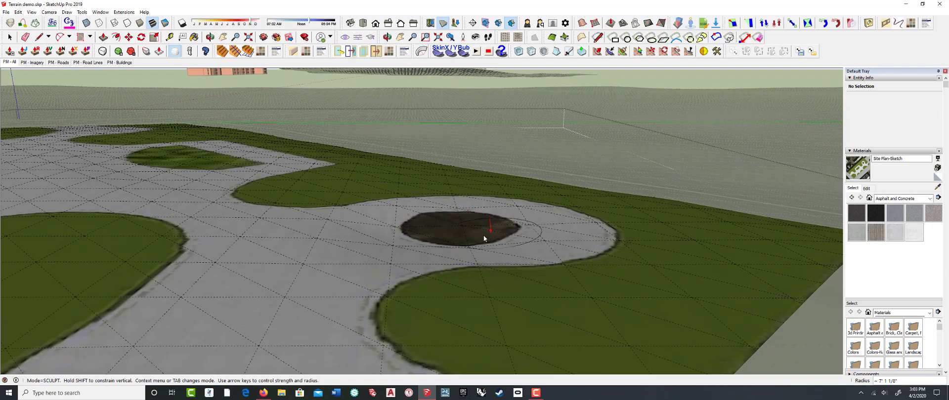
pyautogui.moveTo(417, 228)
pyautogui.mouseDown(button='middle')
pyautogui.moveTo(553, 230)
pyautogui.moveTo(545, 250)
pyautogui.moveTo(405, 235)
pyautogui.mouseUp(button='middle')
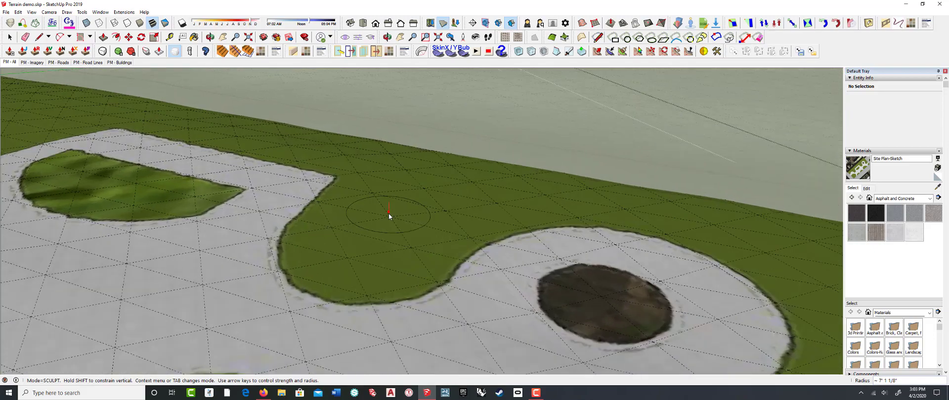
pyautogui.scroll(-2, 389, 212)
pyautogui.scroll(-5, 437, 196)
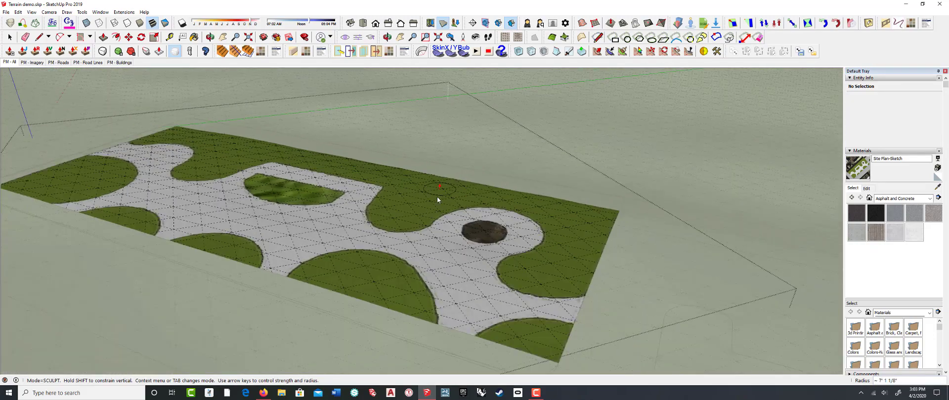
pyautogui.scroll(6, 341, 271)
pyautogui.press('Down')
pyautogui.press('Down')
pyautogui.press('Down')
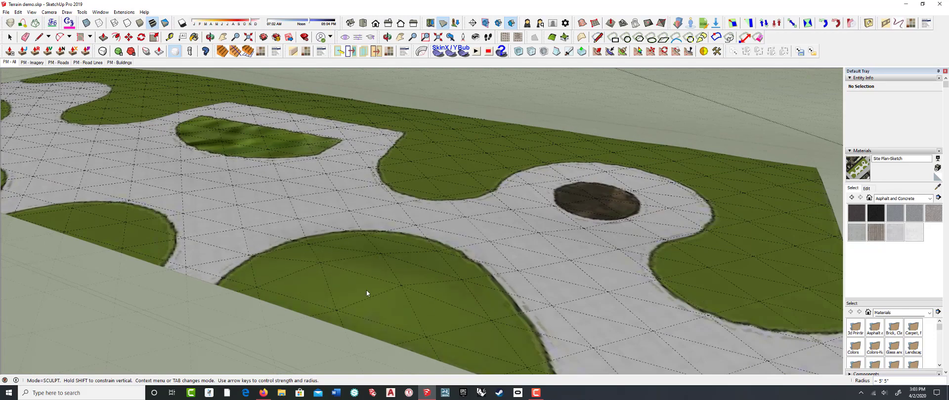
pyautogui.moveTo(346, 276); pyautogui.dragTo(229, 219, button='middle')
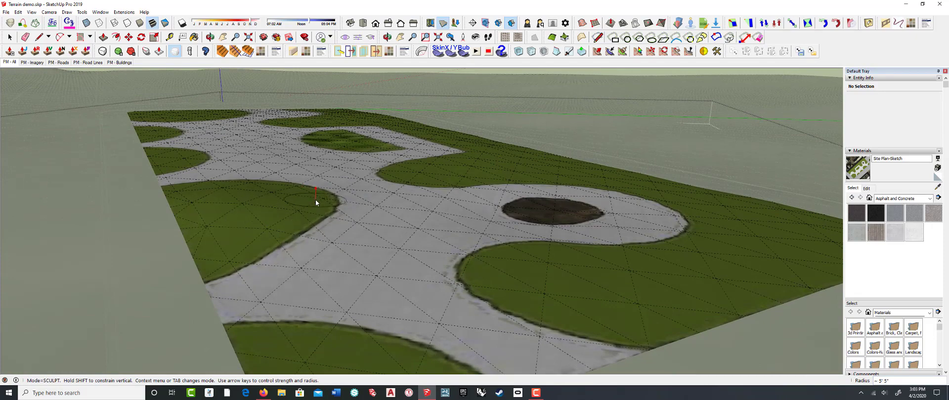
pyautogui.moveTo(302, 218)
pyautogui.mouseDown(button='middle')
pyautogui.moveTo(236, 188)
pyautogui.moveTo(240, 196)
pyautogui.mouseUp(button='middle')
pyautogui.scroll(3, 237, 191)
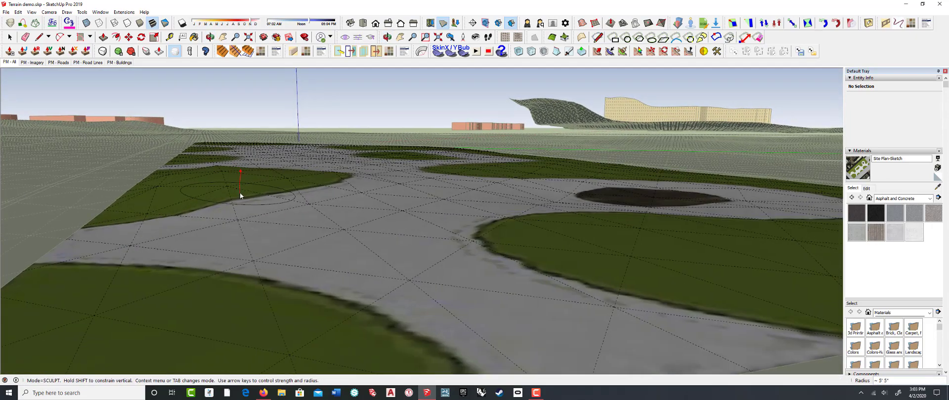
# - Switch the brush to Smooth mode and smooth the sculpted surface of the large curved lawn
pyautogui.rightClick(249, 188)
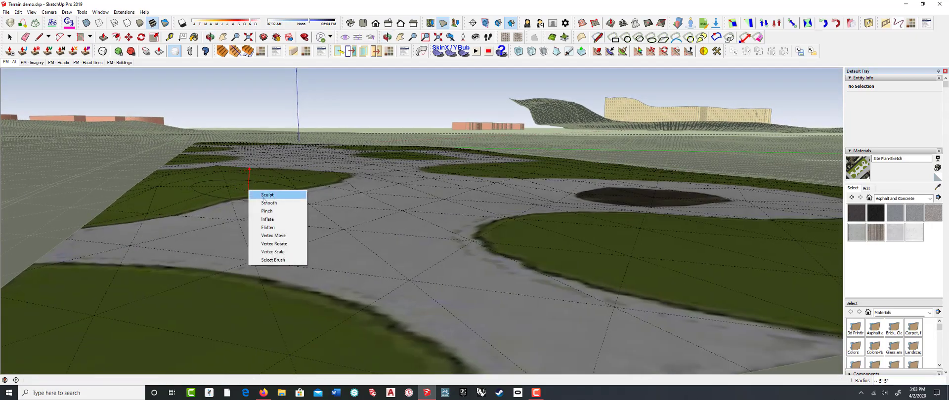
pyautogui.click(251, 199)
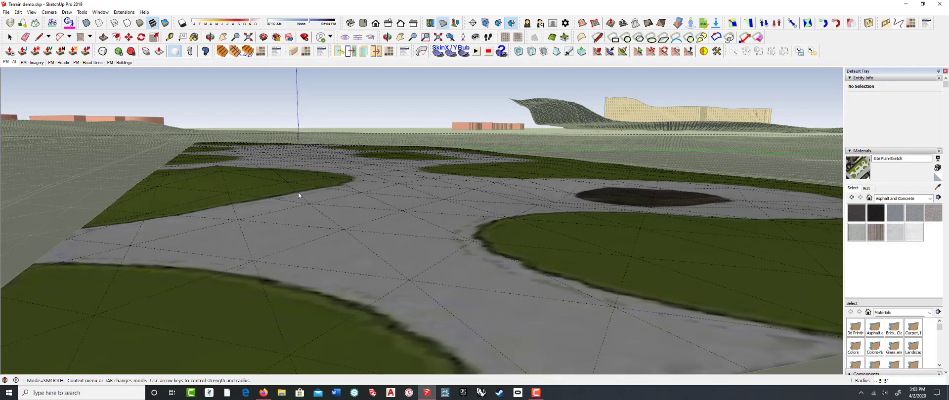
pyautogui.moveTo(318, 193); pyautogui.dragTo(282, 233, button='middle')
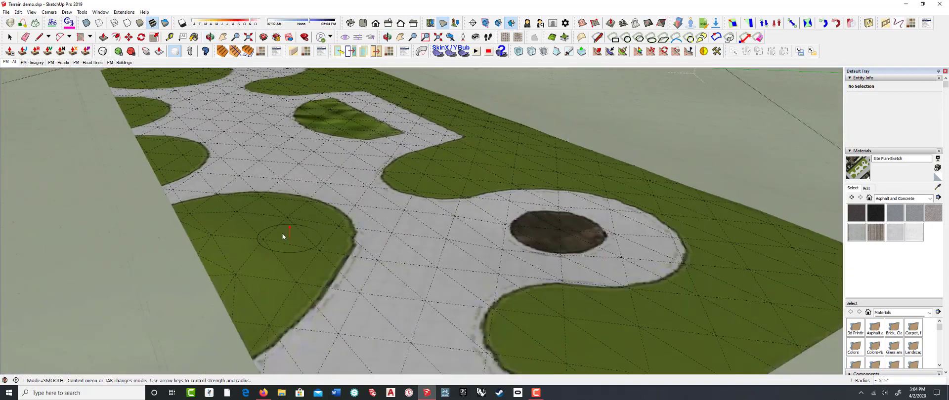
# - Switch the Artisan Sculpt Brush back to Sculpt mode over the lawn next to the round brown bed
pyautogui.scroll(-3, 283, 236)
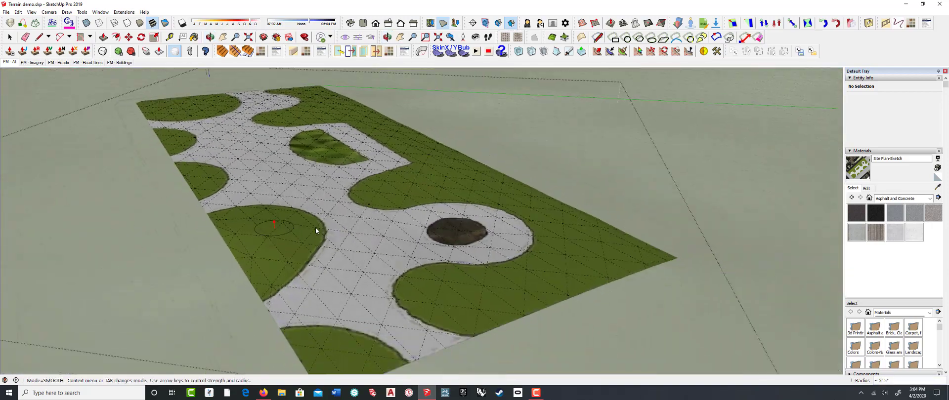
pyautogui.rightClick(569, 250)
pyautogui.click(565, 264)
pyautogui.press('Tab')
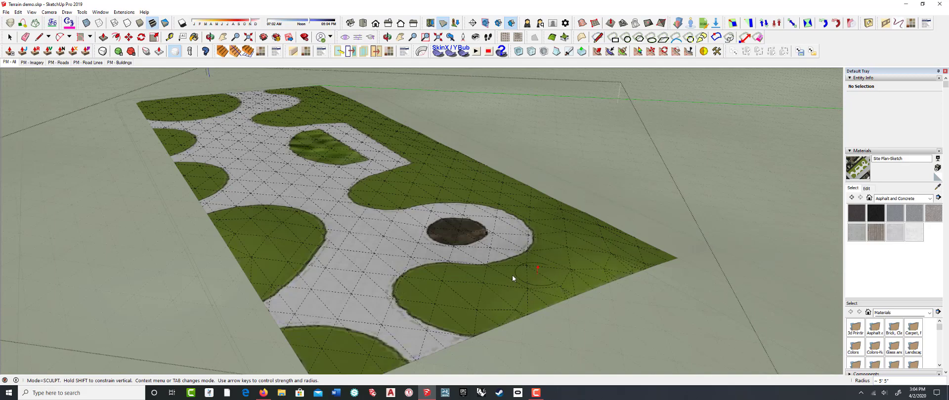
# - Select the mesh faces of the half-oval green planting bed with the Select Brush and subdivide them
pyautogui.moveTo(513, 275); pyautogui.dragTo(264, 165, button='middle')
pyautogui.scroll(2, 622, 220)
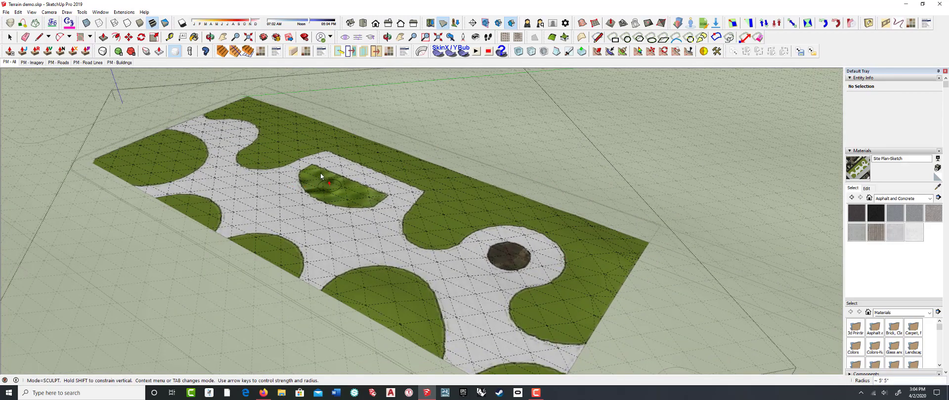
pyautogui.scroll(5, 325, 198)
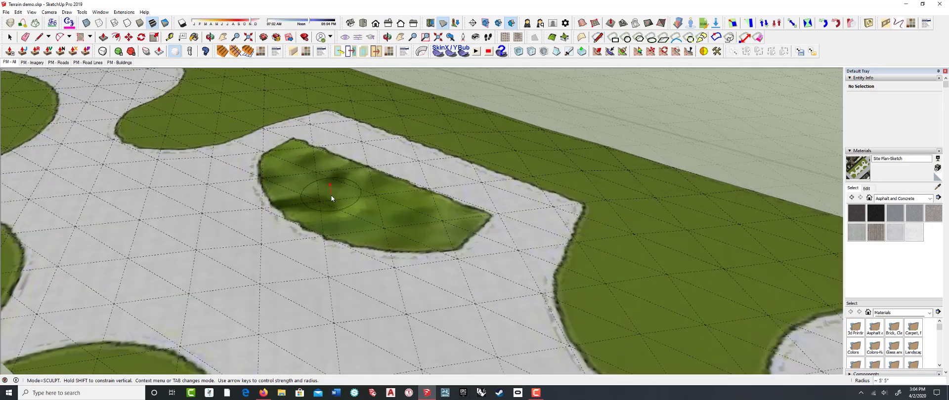
pyautogui.moveTo(331, 198)
pyautogui.mouseDown(button='middle')
pyautogui.moveTo(242, 157)
pyautogui.moveTo(284, 118)
pyautogui.moveTo(335, 173)
pyautogui.moveTo(331, 195)
pyautogui.mouseUp(button='middle')
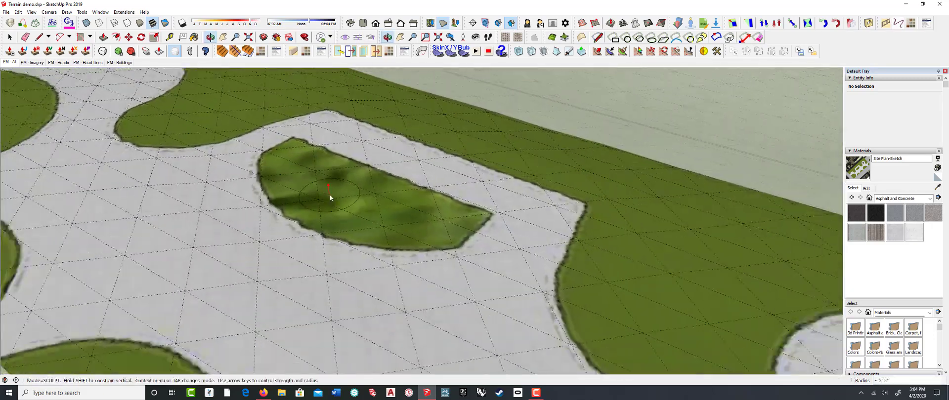
pyautogui.scroll(-1, 330, 196)
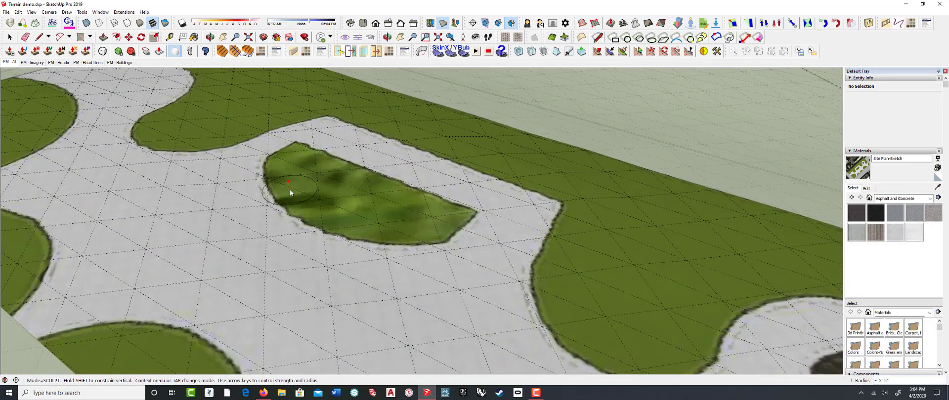
pyautogui.click(611, 51)
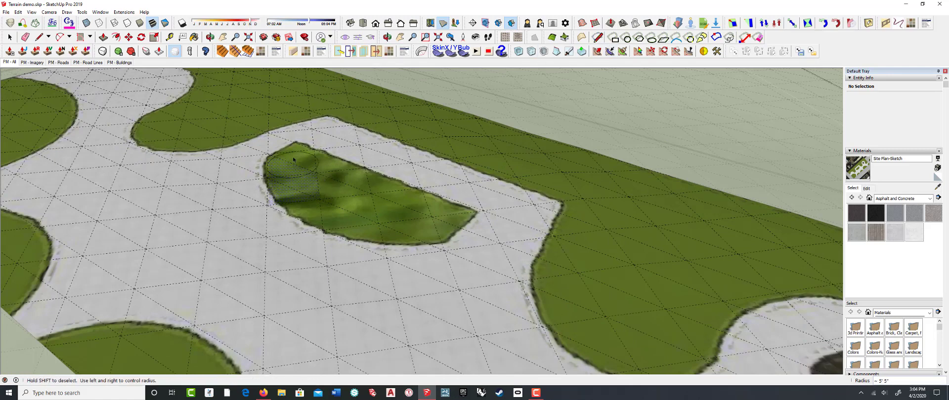
pyautogui.moveTo(297, 151)
pyautogui.mouseDown()
pyautogui.moveTo(430, 220)
pyautogui.moveTo(378, 241)
pyautogui.moveTo(299, 218)
pyautogui.moveTo(302, 195)
pyautogui.moveTo(465, 220)
pyautogui.moveTo(450, 235)
pyautogui.moveTo(267, 176)
pyautogui.moveTo(289, 145)
pyautogui.moveTo(255, 180)
pyautogui.moveTo(250, 158)
pyautogui.moveTo(269, 149)
pyautogui.moveTo(257, 153)
pyautogui.moveTo(404, 207)
pyautogui.moveTo(443, 255)
pyautogui.moveTo(413, 231)
pyautogui.moveTo(421, 229)
pyautogui.mouseUp()
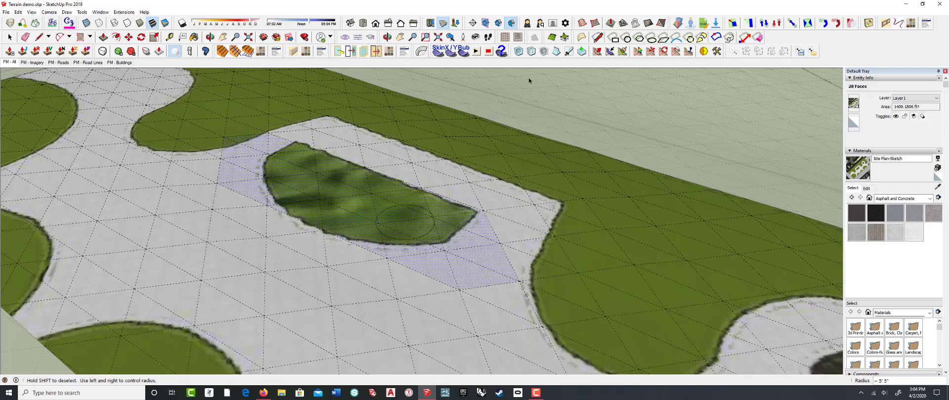
pyautogui.click(531, 52)
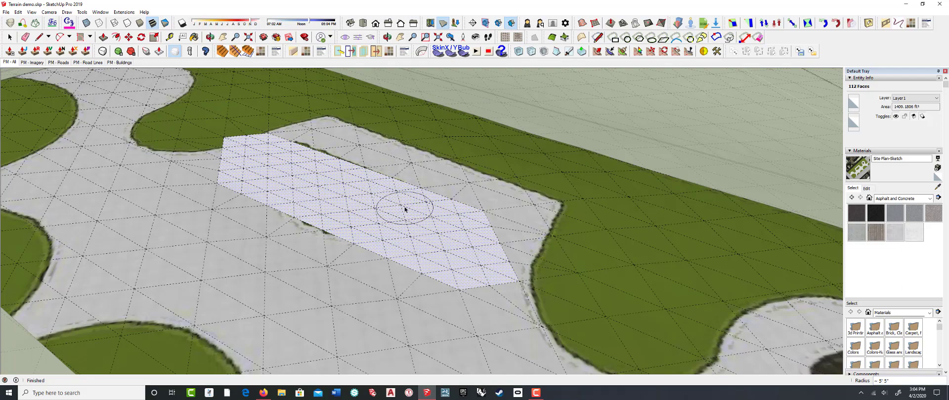
pyautogui.moveTo(407, 209)
pyautogui.mouseDown(button='middle')
pyautogui.moveTo(297, 124)
pyautogui.moveTo(354, 174)
pyautogui.mouseUp(button='middle')
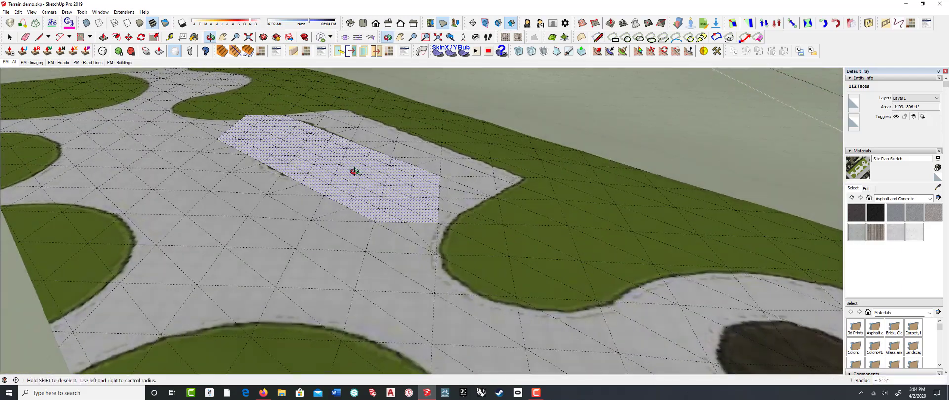
# - Turn off hidden geometry, repaint the subdivided faces with the sampled Site Plan-Sketch material, and turn hidden geometry back on
pyautogui.press('space')
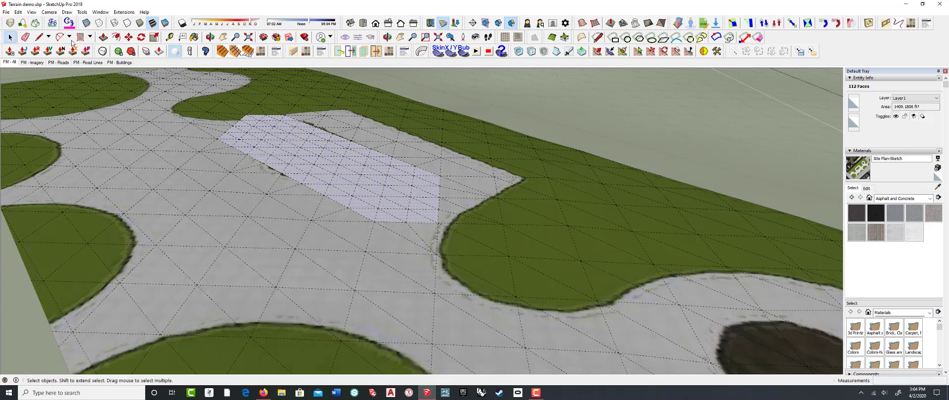
pyautogui.click(31, 11)
pyautogui.click(50, 41)
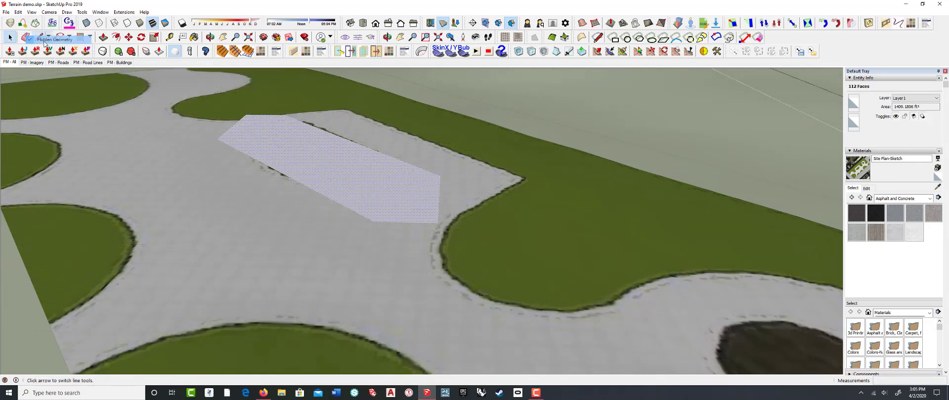
pyautogui.press('b')
pyautogui.press('alt')
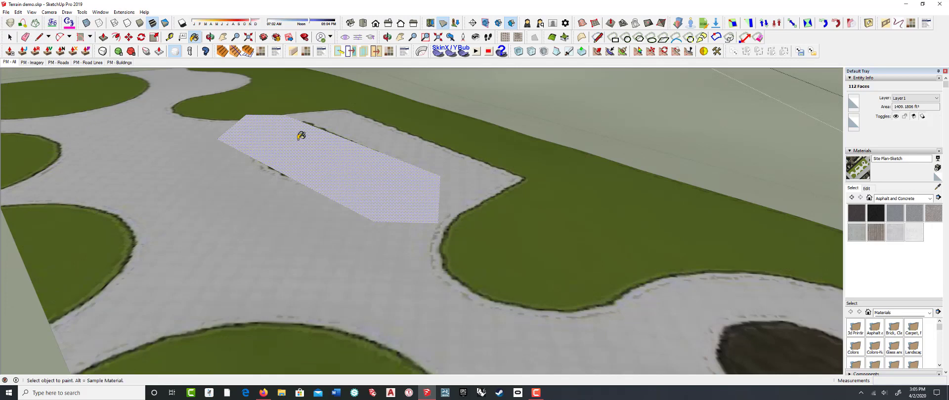
pyautogui.click(301, 136)
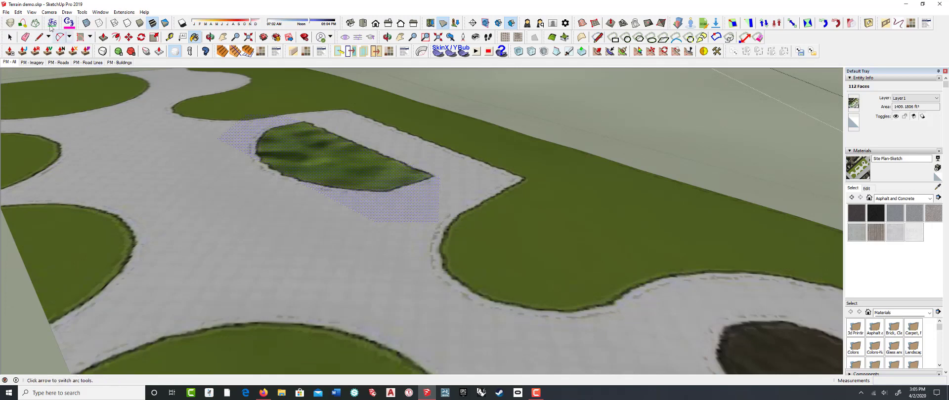
pyautogui.click(31, 12)
pyautogui.click(46, 39)
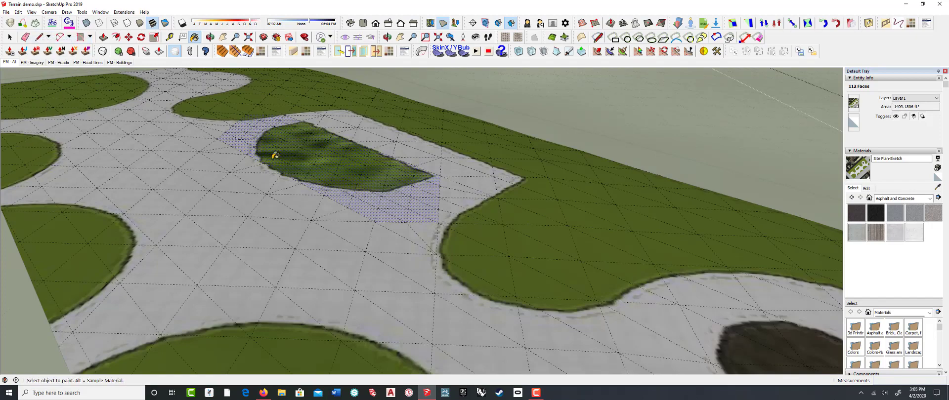
# - Sculpt the subdivided half-oval planting bed into a mound with the Sculpt Brush in Sculpt mode
pyautogui.scroll(3, 341, 168)
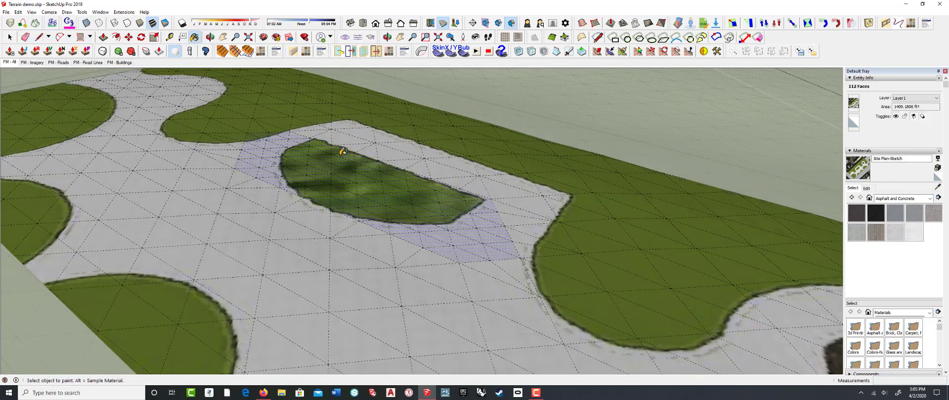
pyautogui.click(597, 51)
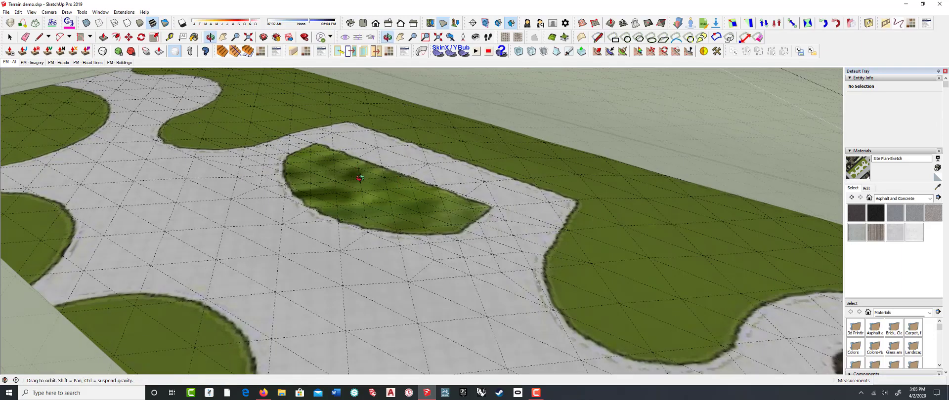
pyautogui.scroll(4, 336, 187)
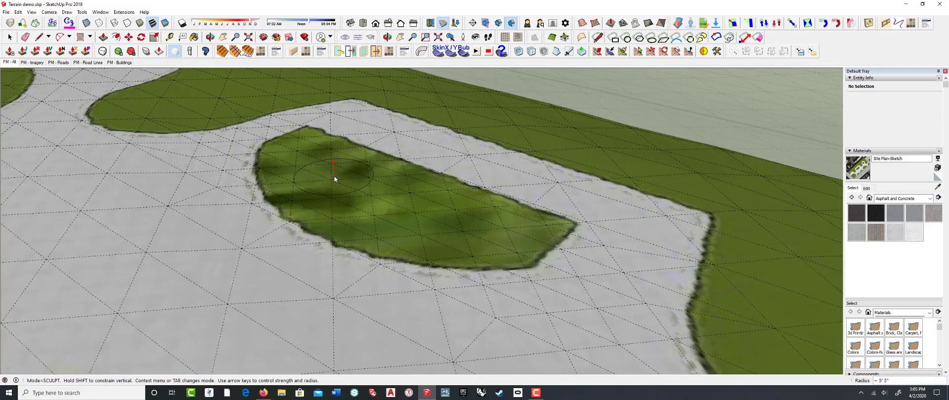
pyautogui.moveTo(335, 179)
pyautogui.mouseDown()
pyautogui.moveTo(328, 170)
pyautogui.moveTo(463, 210)
pyautogui.mouseUp()
pyautogui.moveTo(460, 198); pyautogui.dragTo(338, 199, button='middle')
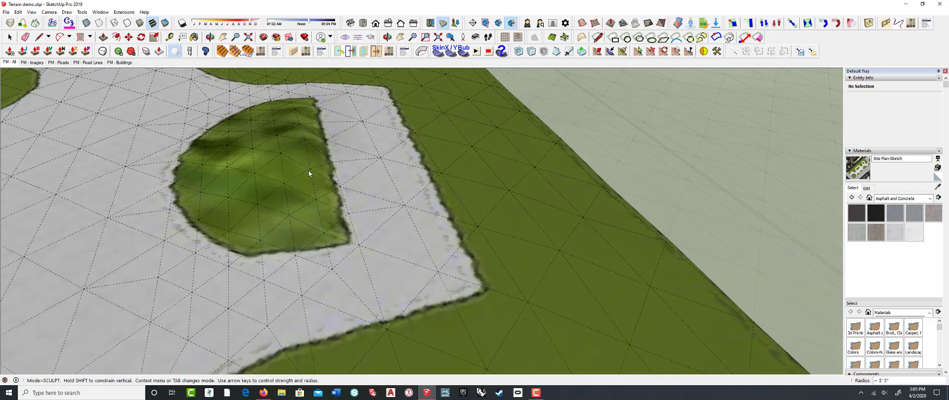
pyautogui.moveTo(309, 171)
pyautogui.mouseDown()
pyautogui.moveTo(318, 211)
pyautogui.moveTo(318, 188)
pyautogui.mouseUp()
# - Switch the Sculpt Brush to Smooth mode over the half-oval green planting bed
pyautogui.moveTo(387, 136)
pyautogui.mouseDown(button='middle')
pyautogui.moveTo(556, 135)
pyautogui.moveTo(573, 127)
pyautogui.moveTo(572, 178)
pyautogui.mouseUp(button='middle')
pyautogui.rightClick(572, 177)
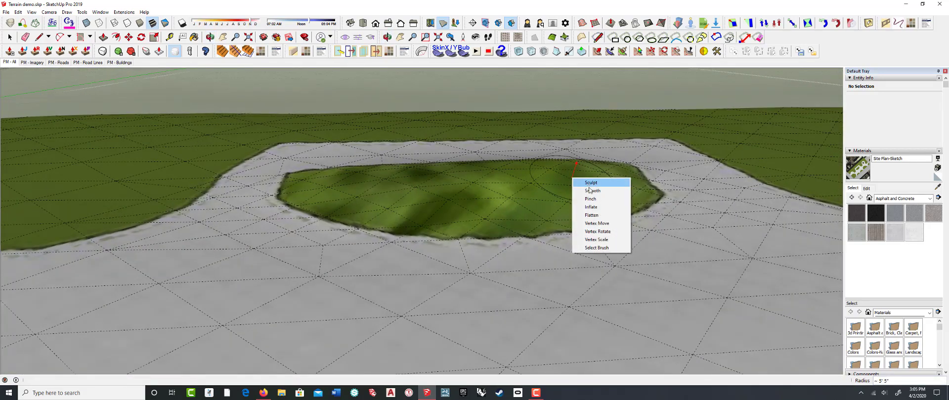
pyautogui.click(593, 191)
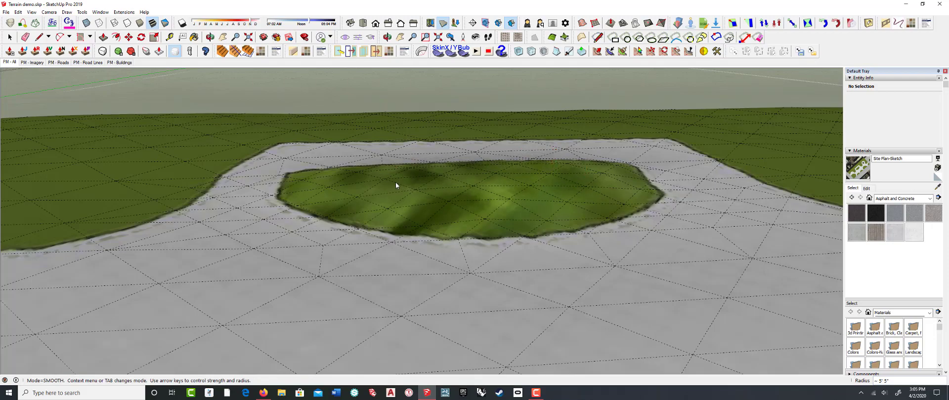
# - Examine the shape of the sculpted green planting bed from several low angles and from close up
pyautogui.moveTo(396, 186)
pyautogui.mouseDown(button='middle')
pyautogui.moveTo(483, 170)
pyautogui.moveTo(415, 158)
pyautogui.moveTo(273, 165)
pyautogui.moveTo(200, 154)
pyautogui.moveTo(174, 133)
pyautogui.mouseUp(button='middle')
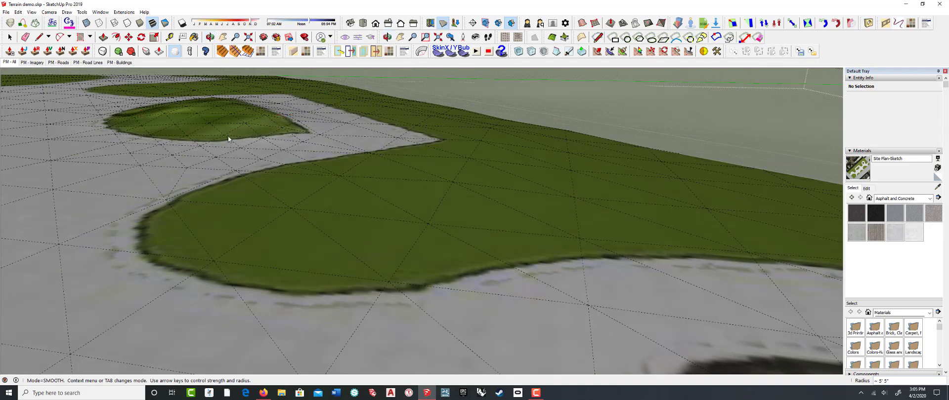
pyautogui.keyDown('shift'); pyautogui.moveTo(207, 123); pyautogui.dragTo(389, 168, button='middle'); pyautogui.keyUp('shift')
pyautogui.scroll(1, 389, 168)
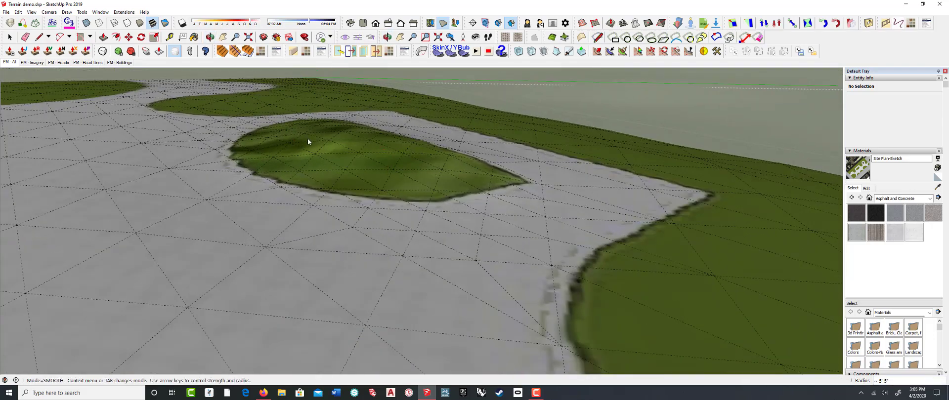
pyautogui.keyDown('shift'); pyautogui.moveTo(308, 142); pyautogui.dragTo(564, 144, button='middle'); pyautogui.keyUp('shift')
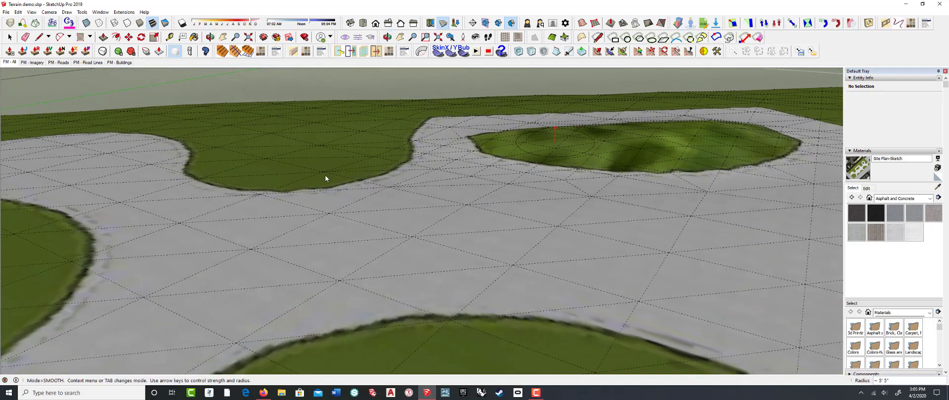
pyautogui.moveTo(325, 175); pyautogui.dragTo(591, 187, button='middle')
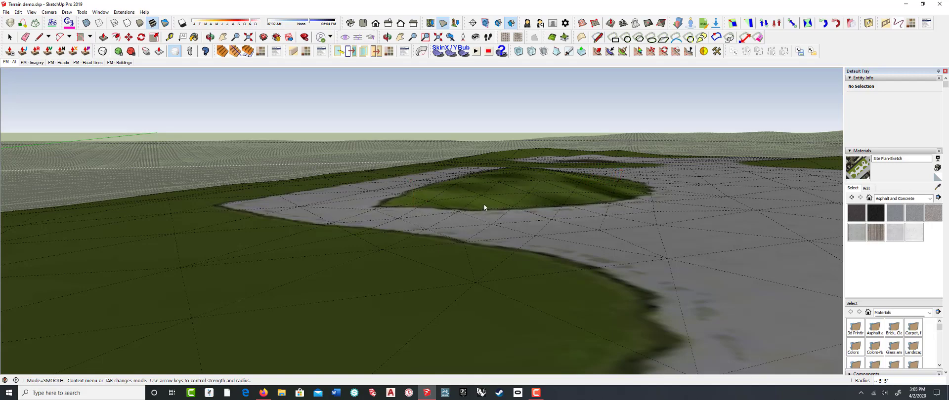
pyautogui.moveTo(481, 196); pyautogui.dragTo(199, 195, button='middle')
pyautogui.keyDown('shift'); pyautogui.moveTo(257, 153); pyautogui.dragTo(406, 211, button='middle'); pyautogui.keyUp('shift')
pyautogui.scroll(6, 403, 228)
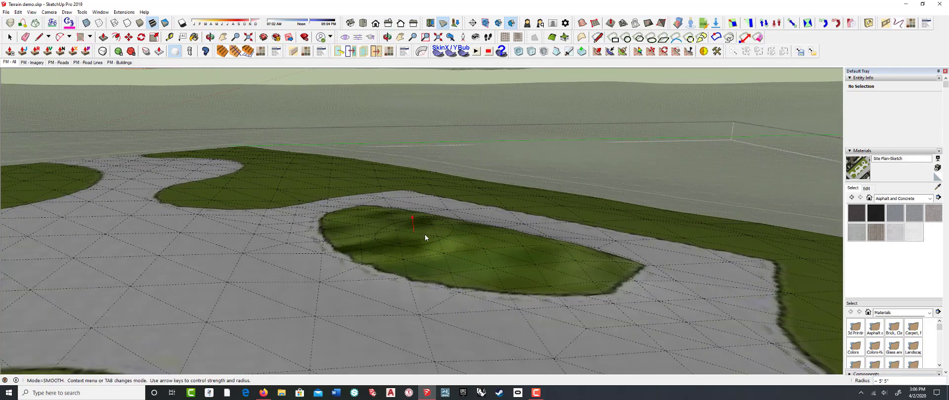
pyautogui.scroll(-6, 431, 229)
# - Leave the park mesh's editing context and turn off hidden geometry for the whole model
pyautogui.press('space')
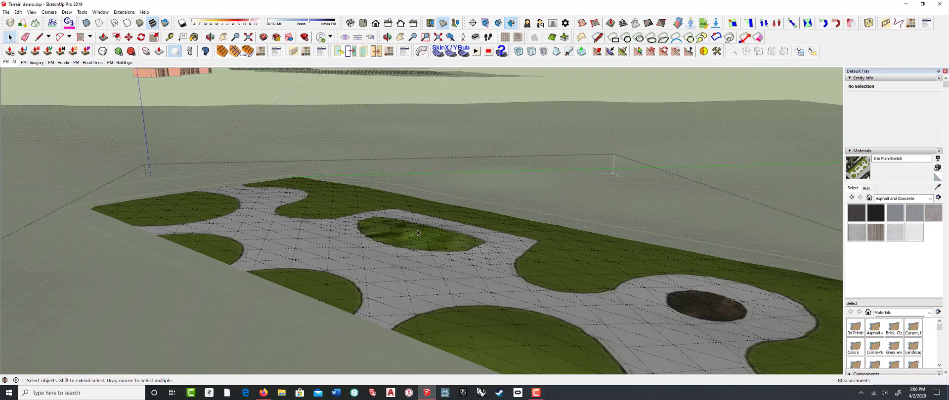
pyautogui.scroll(-3, 418, 233)
pyautogui.click(496, 105)
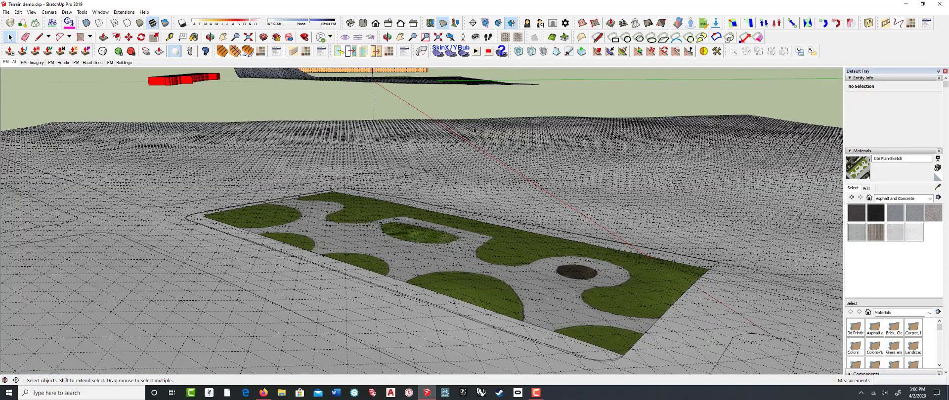
pyautogui.click(31, 12)
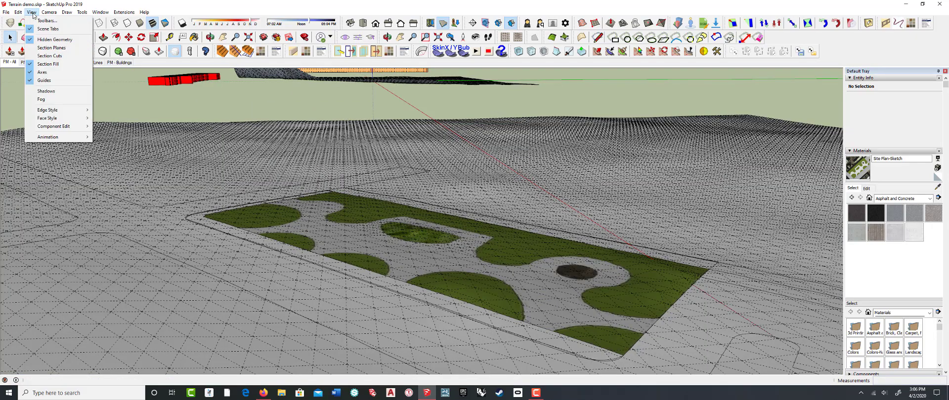
pyautogui.click(49, 39)
# - Drape the flat gray path layout beside the aerial-imagery terrain onto the park mesh of the white terrain
pyautogui.moveTo(366, 291); pyautogui.dragTo(360, 366, button='middle')
pyautogui.scroll(-6, 406, 253)
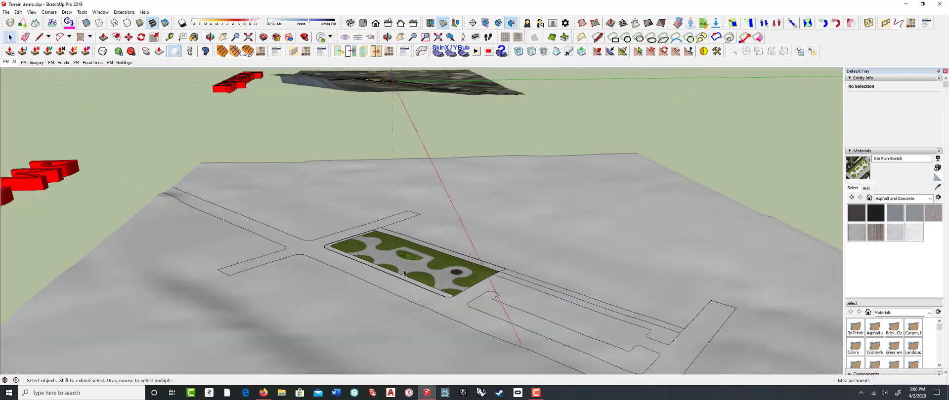
pyautogui.scroll(-6, 404, 270)
pyautogui.scroll(4, 485, 310)
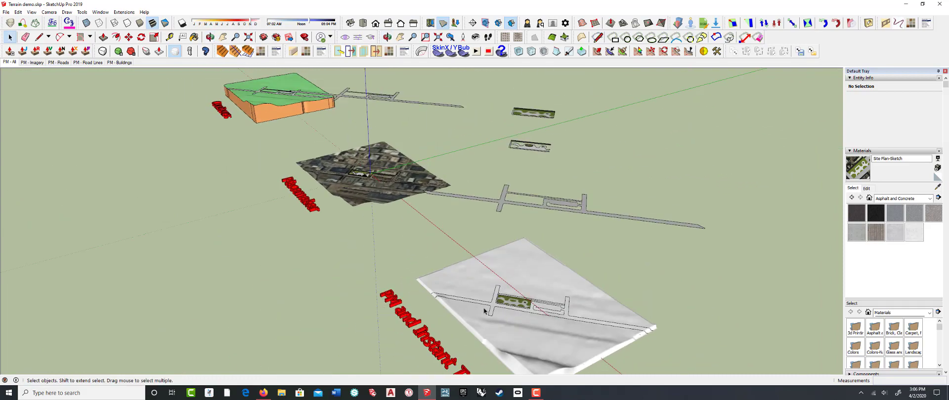
pyautogui.scroll(5, 488, 169)
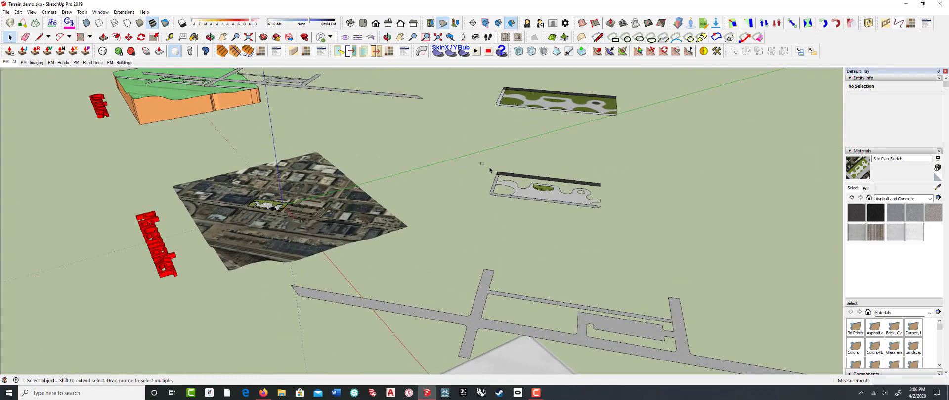
pyautogui.moveTo(482, 164); pyautogui.dragTo(620, 224)
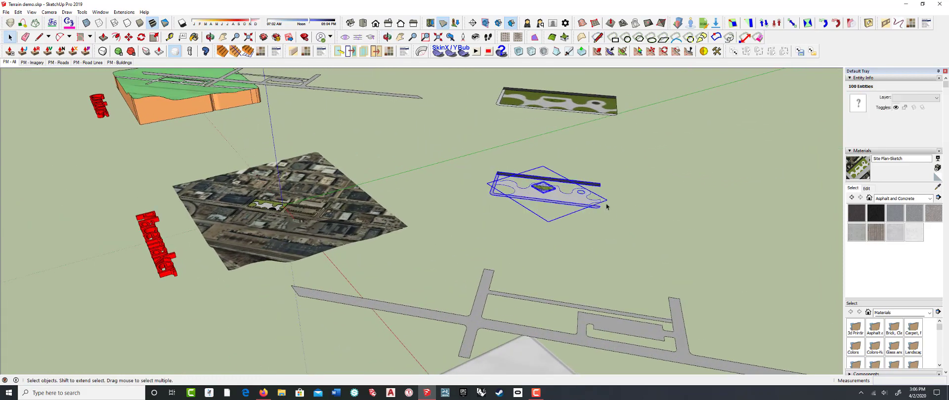
pyautogui.click(636, 26)
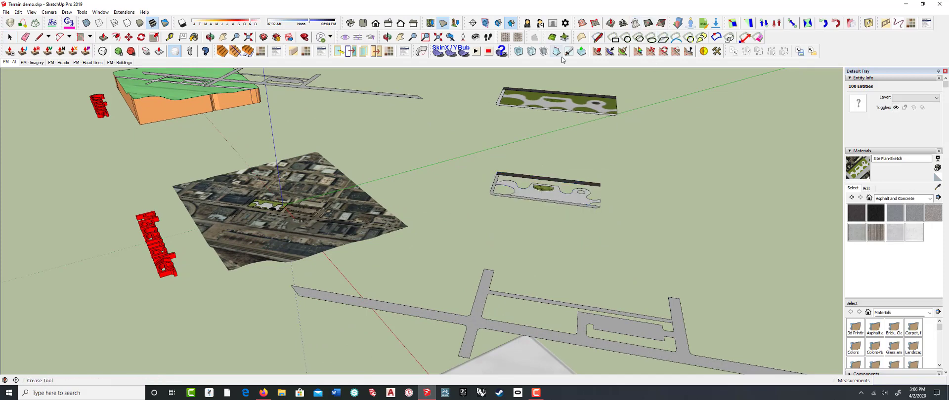
pyautogui.scroll(-5, 562, 146)
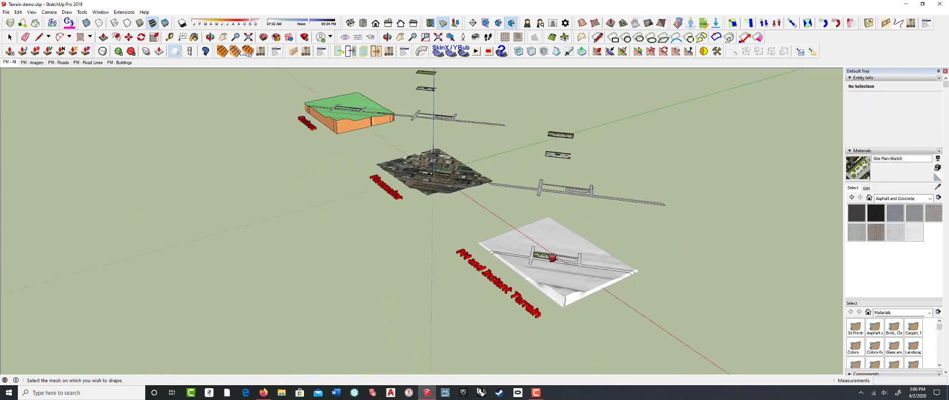
pyautogui.scroll(4, 549, 252)
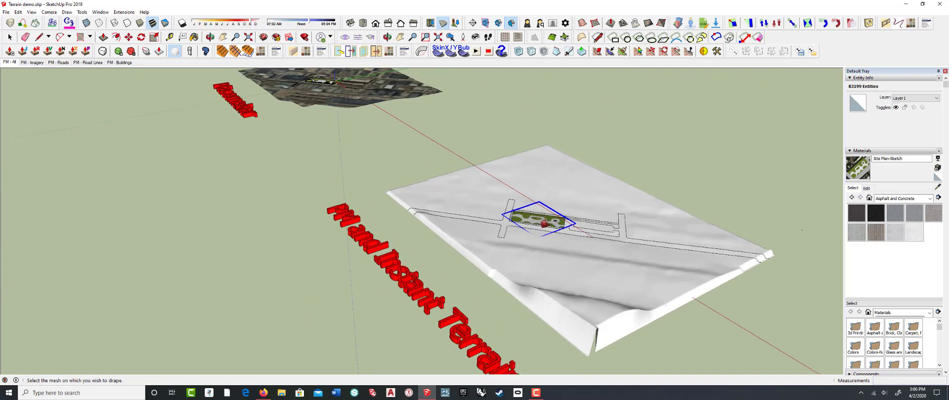
pyautogui.click(544, 223)
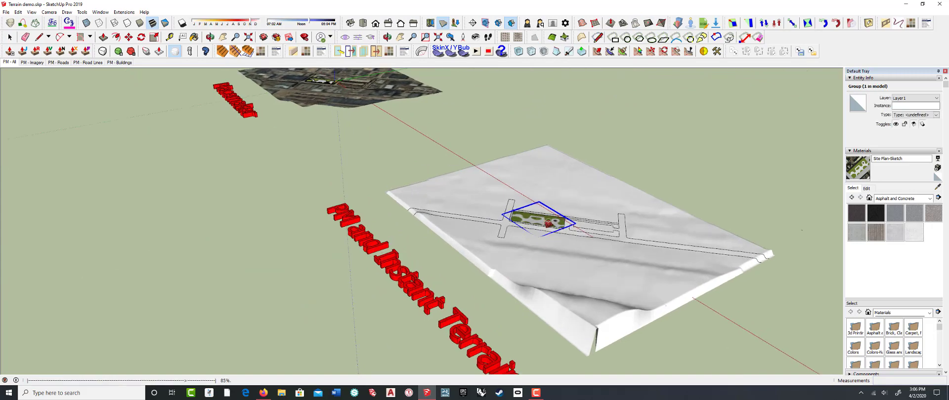
pyautogui.scroll(3, 546, 223)
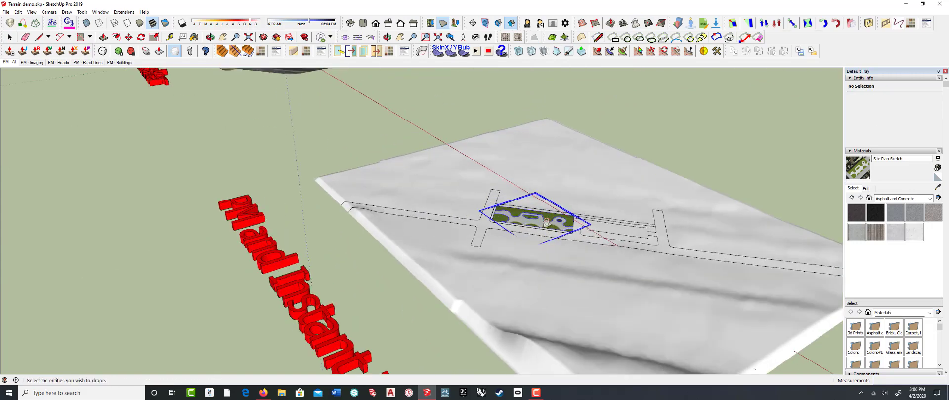
pyautogui.press('space')
# - Open the draped park mesh for editing and select its paved surface
pyautogui.scroll(6, 547, 223)
pyautogui.doubleClick(549, 214)
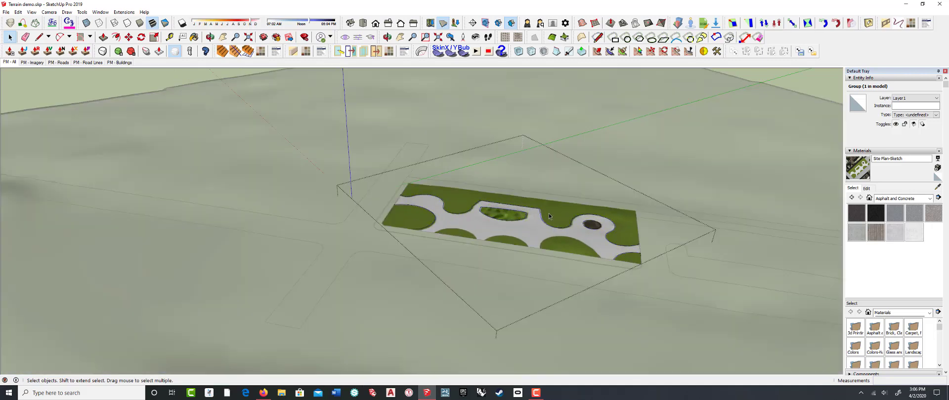
pyautogui.scroll(5, 549, 213)
pyautogui.click(433, 221)
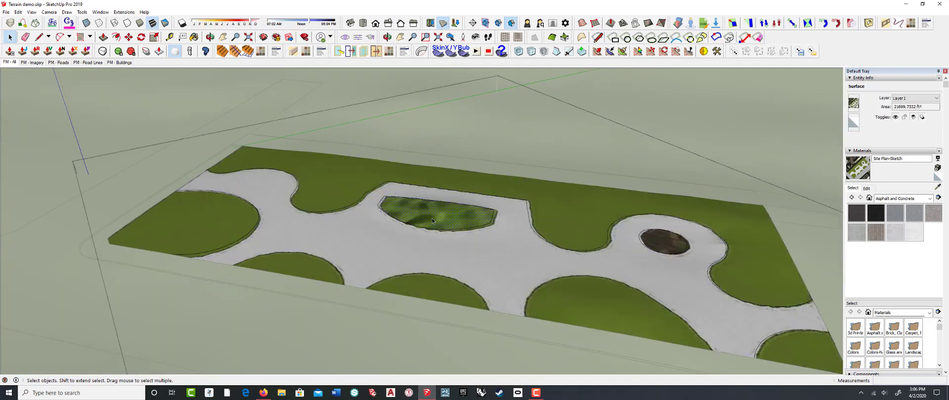
pyautogui.click(363, 228)
# - Try to paint the park mesh's paved surface with the Blacktop Old 01 material, and undo it
pyautogui.click(896, 214)
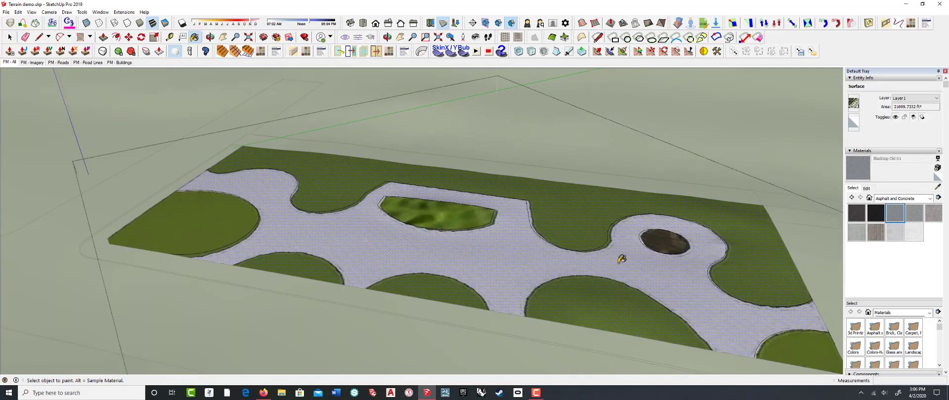
pyautogui.click(638, 250)
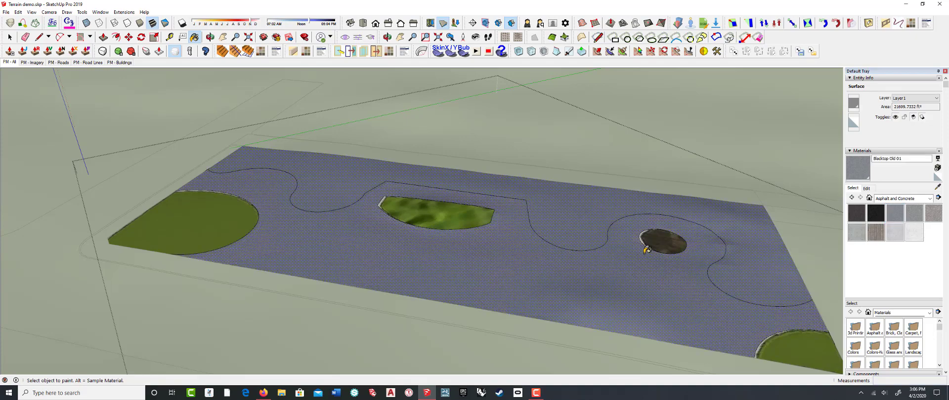
pyautogui.hotkey('ctrl', 'z')
pyautogui.press('space')
# - Leave and reopen the park mesh, and check how it is divided by selecting the half-oval bed and the paving
pyautogui.scroll(-2, 500, 261)
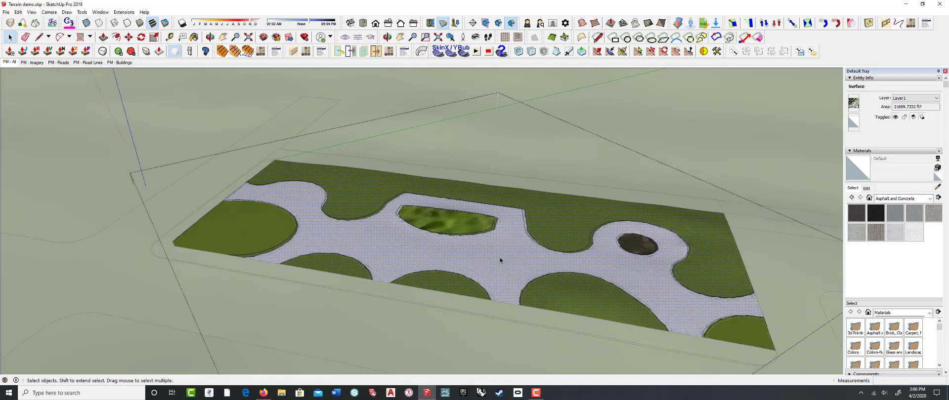
pyautogui.moveTo(501, 261); pyautogui.dragTo(413, 278, button='middle')
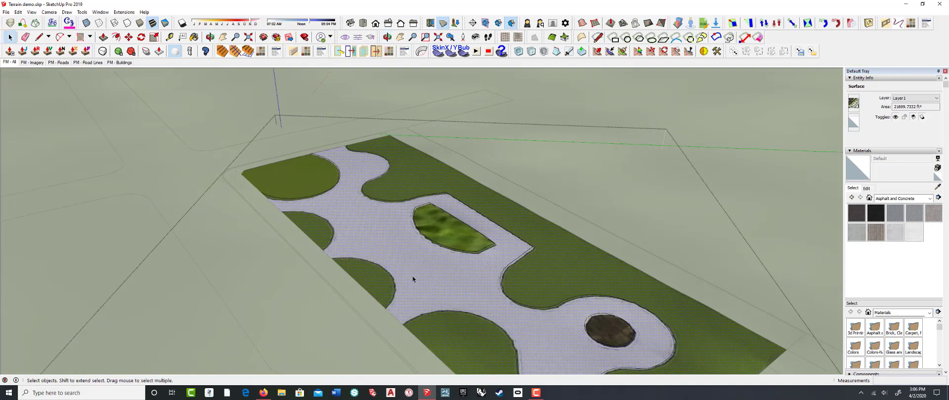
pyautogui.scroll(-3, 474, 322)
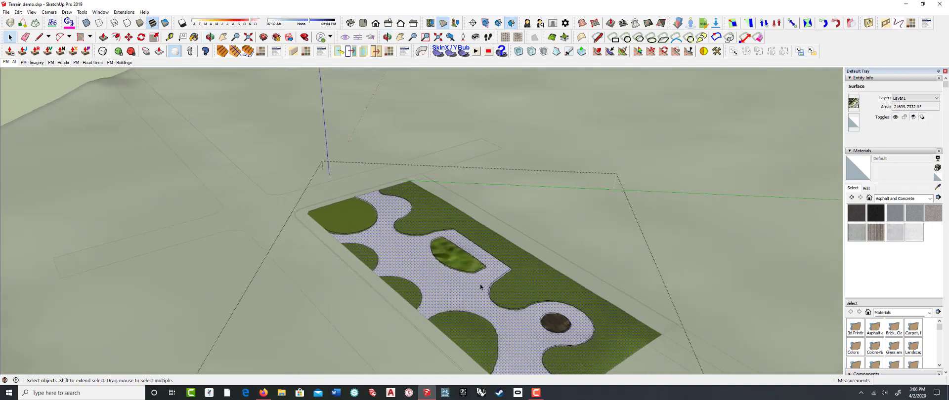
pyautogui.click(583, 147)
pyautogui.moveTo(468, 237); pyautogui.dragTo(502, 243, button='middle')
pyautogui.click(471, 252)
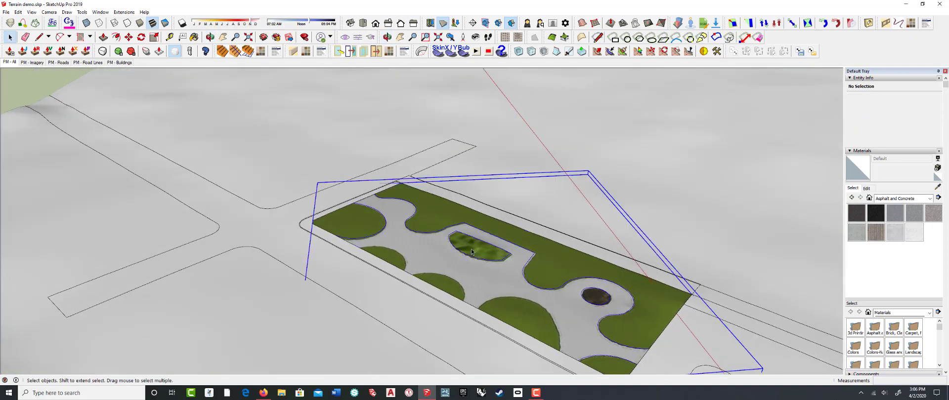
pyautogui.doubleClick(472, 249)
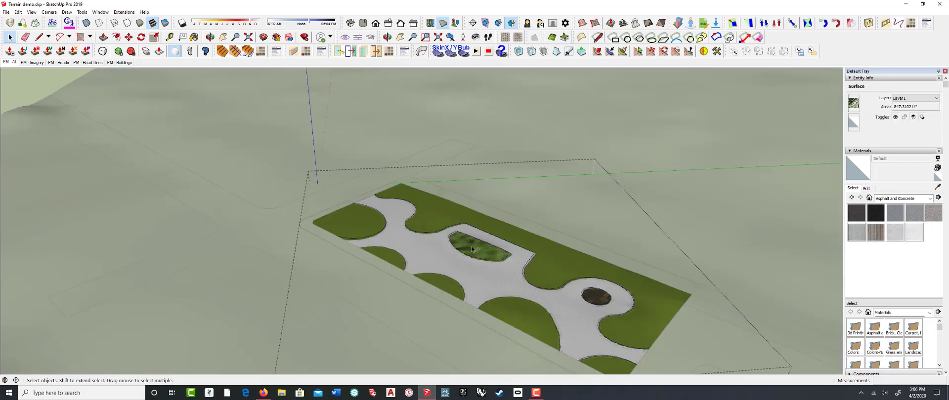
pyautogui.click(561, 267)
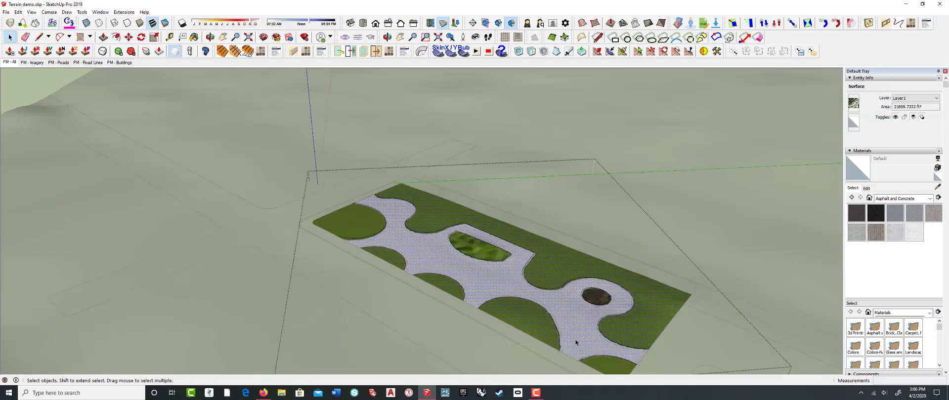
# - Inspect the bed outlines up close, leave the park mesh's editing context, and survey the terrains and flat layouts
pyautogui.scroll(3, 576, 343)
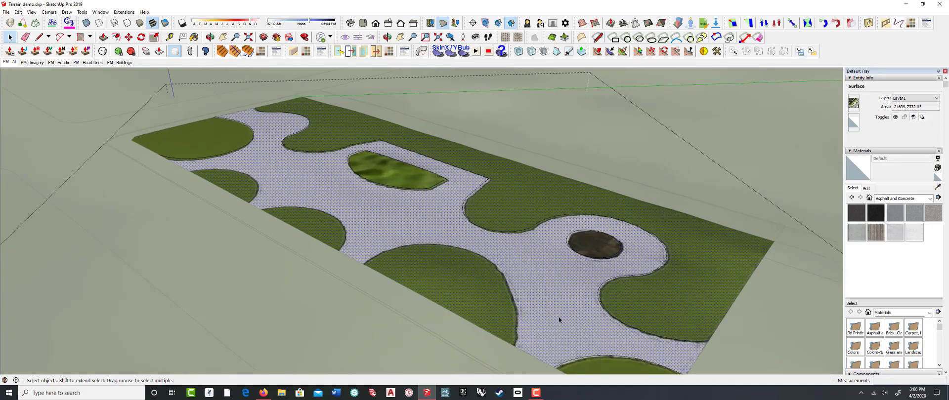
pyautogui.scroll(1, 505, 285)
pyautogui.scroll(-4, 497, 277)
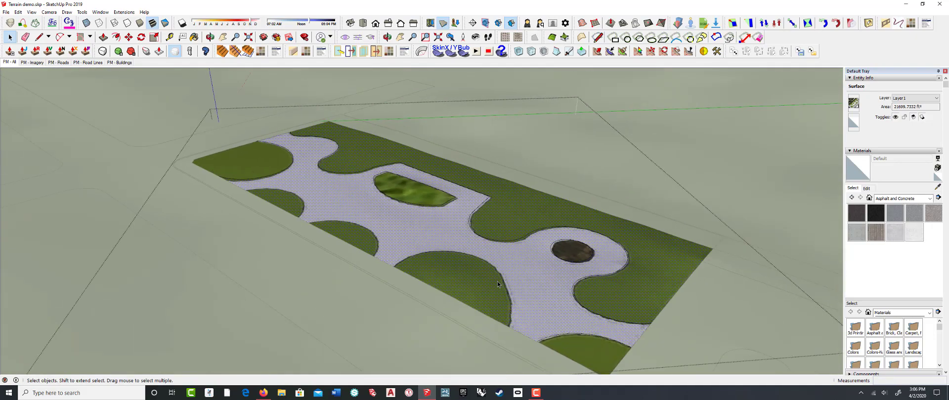
pyautogui.moveTo(636, 175); pyautogui.dragTo(482, 232, button='middle')
pyautogui.scroll(-8, 477, 240)
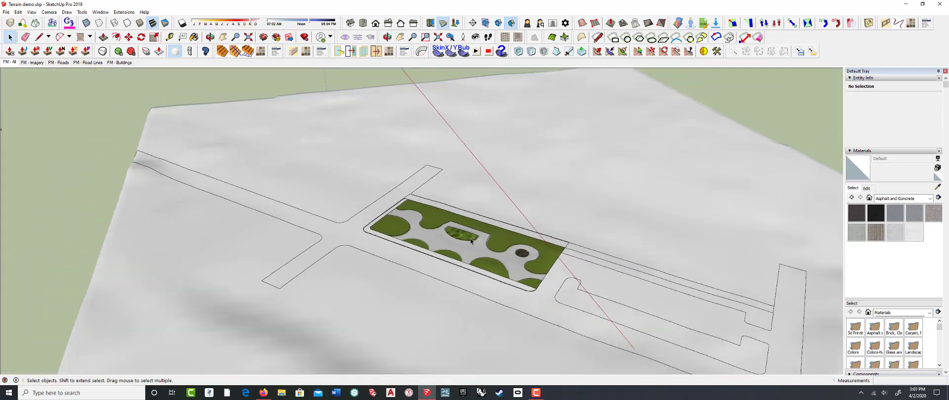
pyautogui.scroll(5, 477, 147)
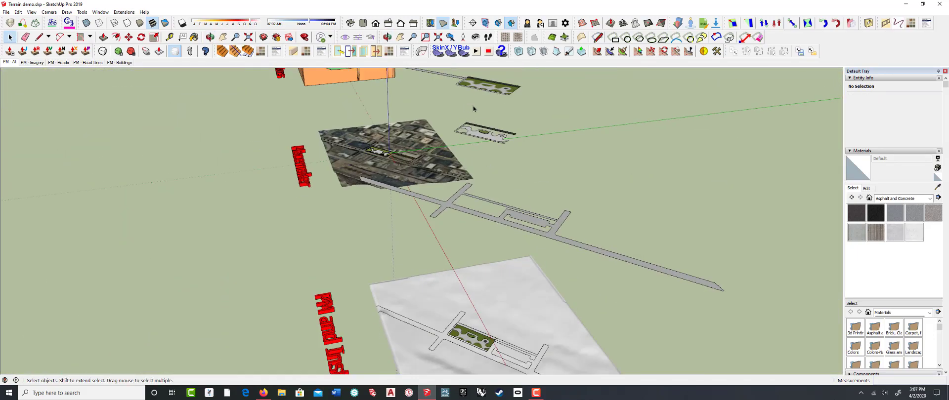
pyautogui.scroll(-3, 522, 182)
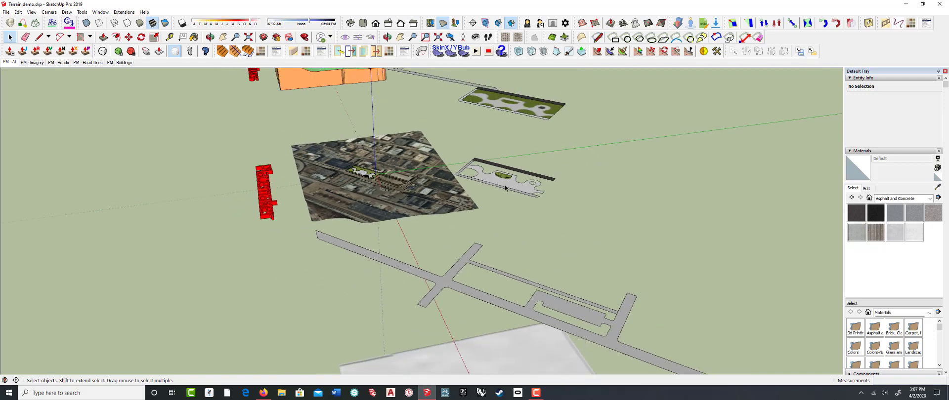
pyautogui.moveTo(489, 179); pyautogui.dragTo(533, 189, button='middle')
pyautogui.scroll(-6, 543, 183)
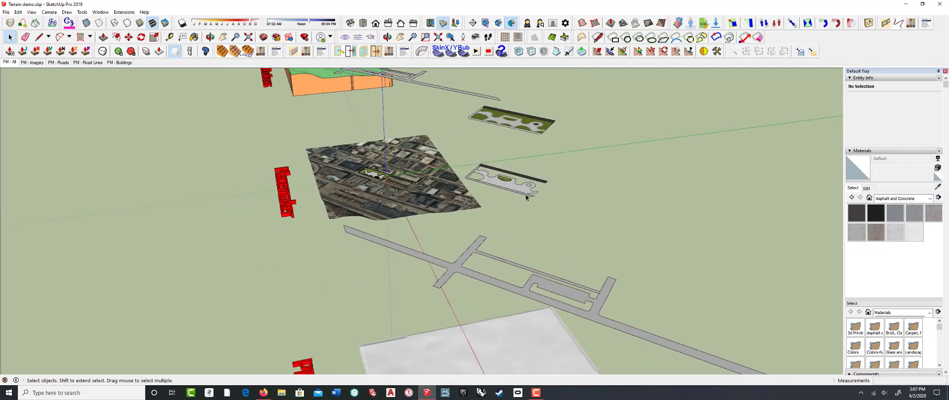
pyautogui.scroll(10, 526, 300)
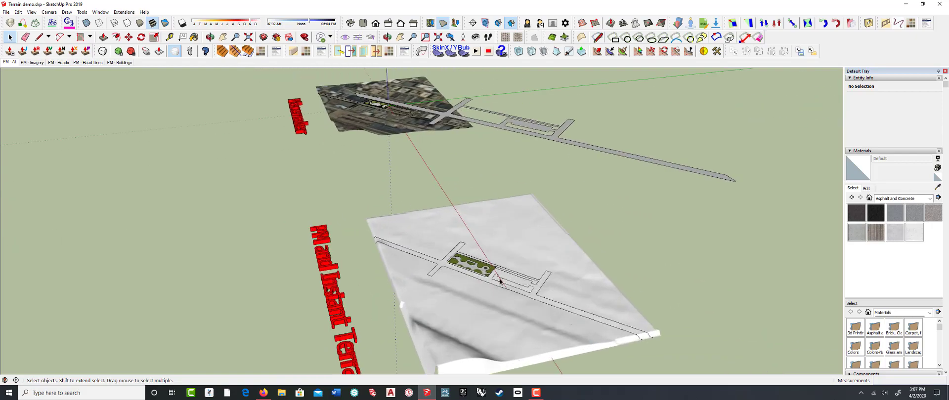
pyautogui.scroll(6, 482, 266)
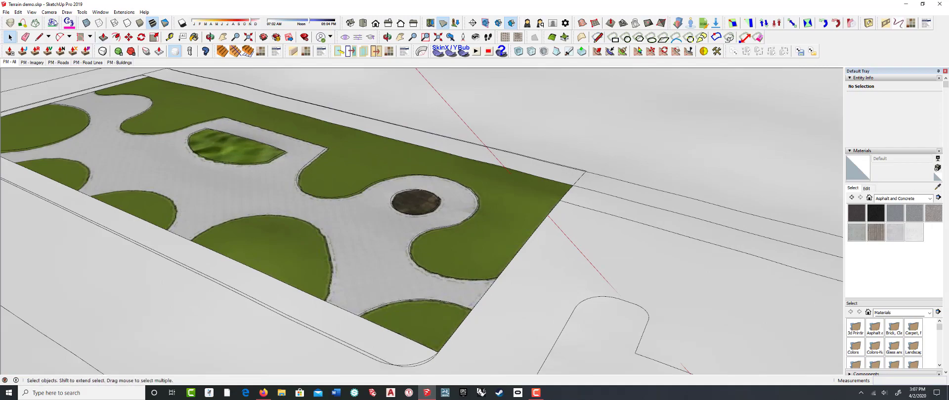
# - Turn on hidden geometry, open the park mesh, and select the short outline edge where the corner planting bed meets the mesh boundary
pyautogui.click(31, 11)
pyautogui.click(50, 39)
pyautogui.scroll(10, 499, 280)
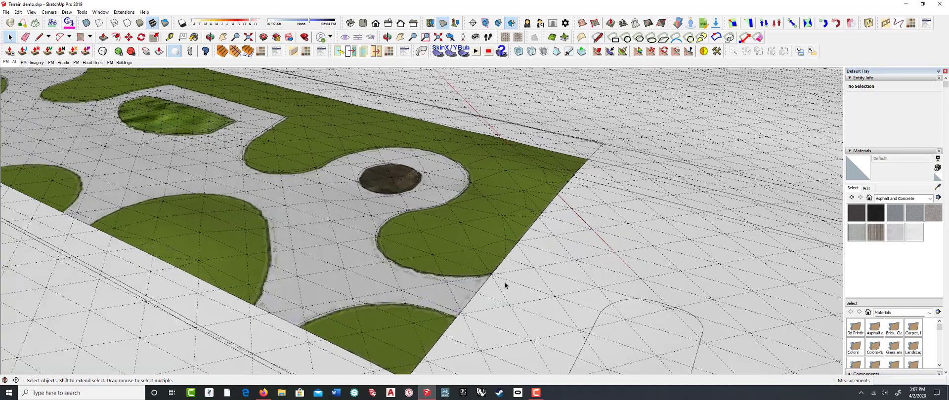
pyautogui.scroll(4, 491, 280)
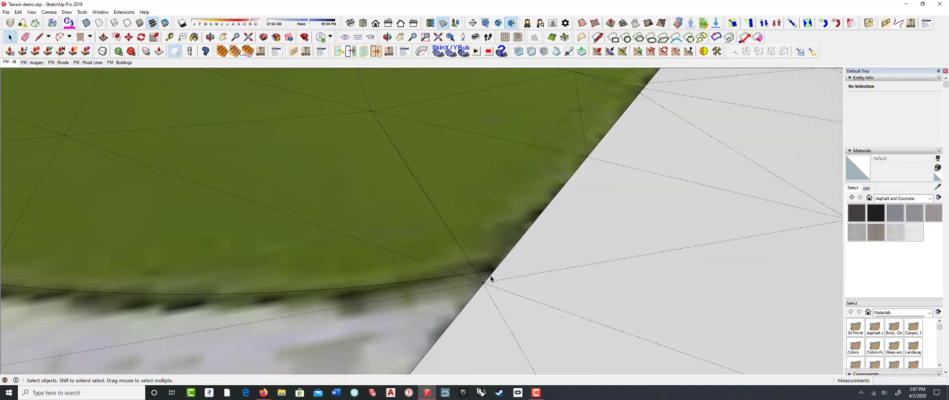
pyautogui.click(492, 271)
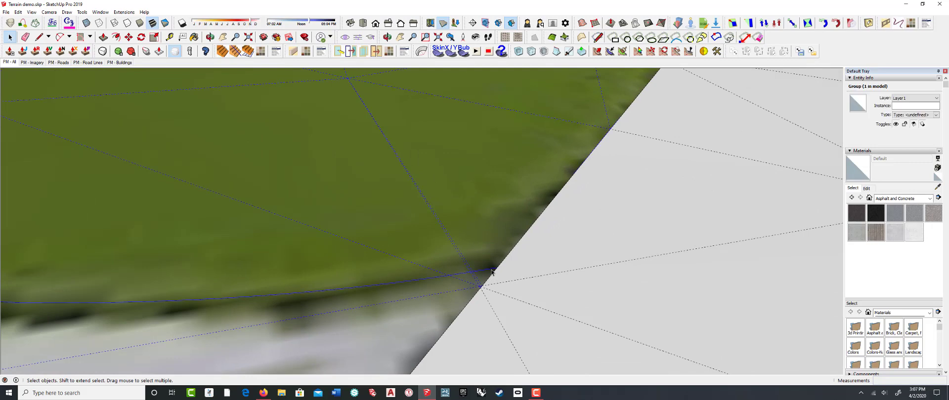
pyautogui.doubleClick(492, 271)
pyautogui.click(492, 271)
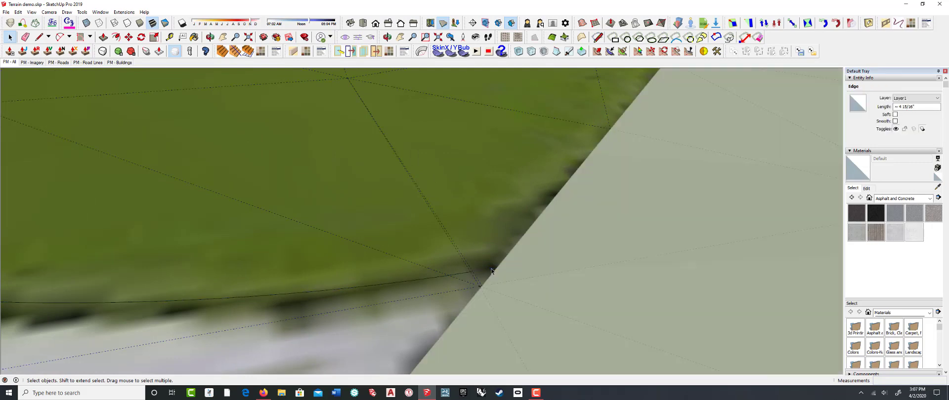
# - Draw a short line from the planting bed outline's end to the park mesh boundary, and turn off hidden geometry
pyautogui.press('l')
pyautogui.click(473, 271)
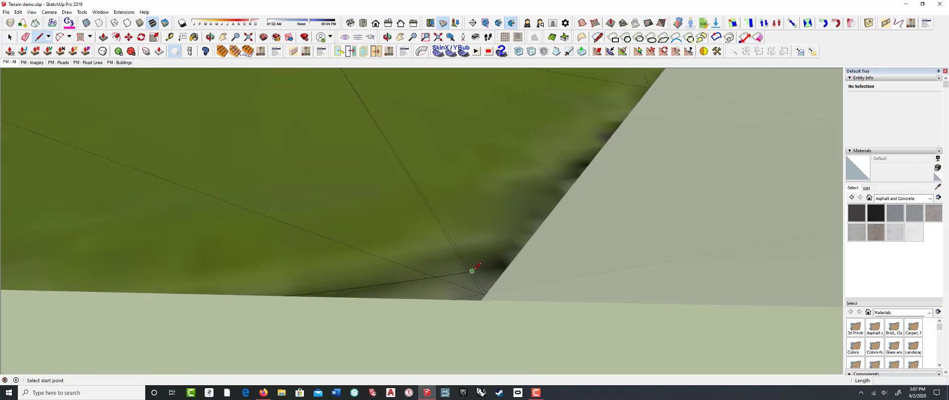
pyautogui.press('space')
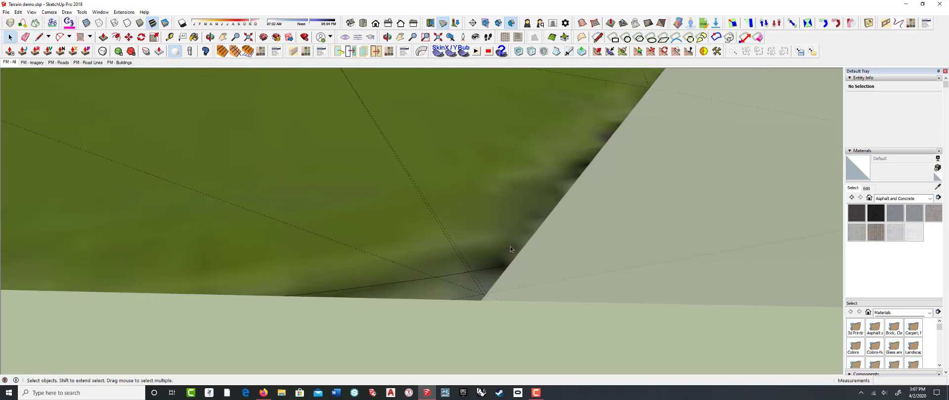
pyautogui.scroll(-6, 494, 262)
pyautogui.scroll(-2, 482, 275)
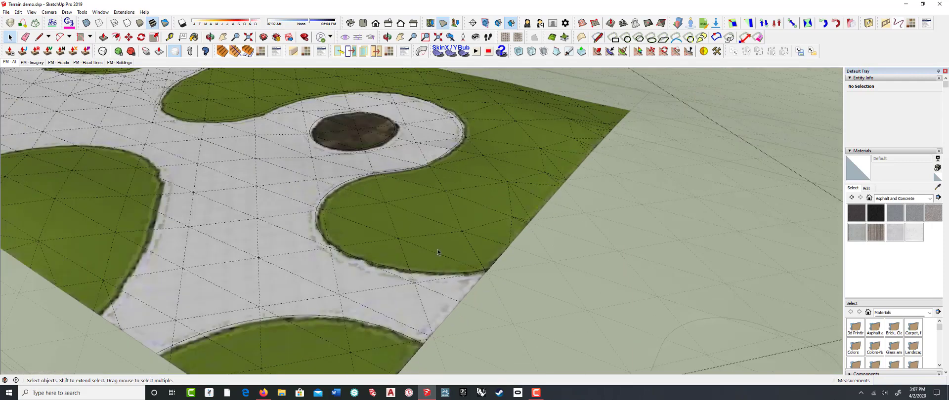
pyautogui.click(32, 12)
pyautogui.click(47, 41)
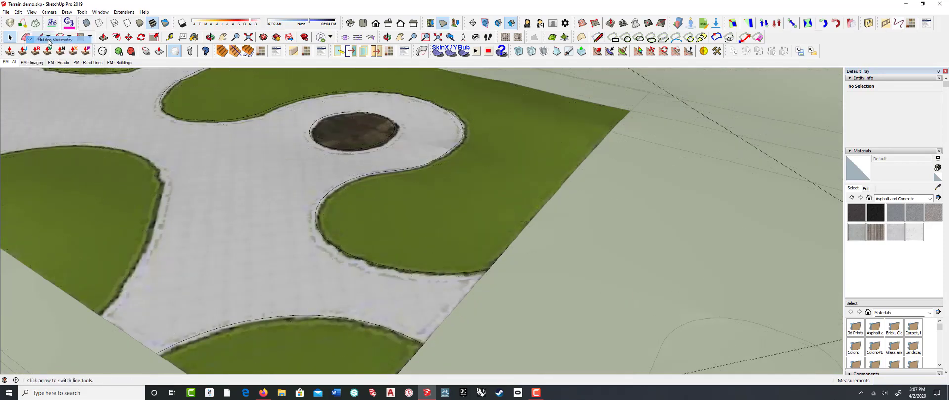
# - Select the large curved planting bed to check its extent, leave the park mesh's editing context, and view the whole terrain
pyautogui.click(423, 198)
pyautogui.moveTo(423, 198); pyautogui.dragTo(357, 165, button='middle')
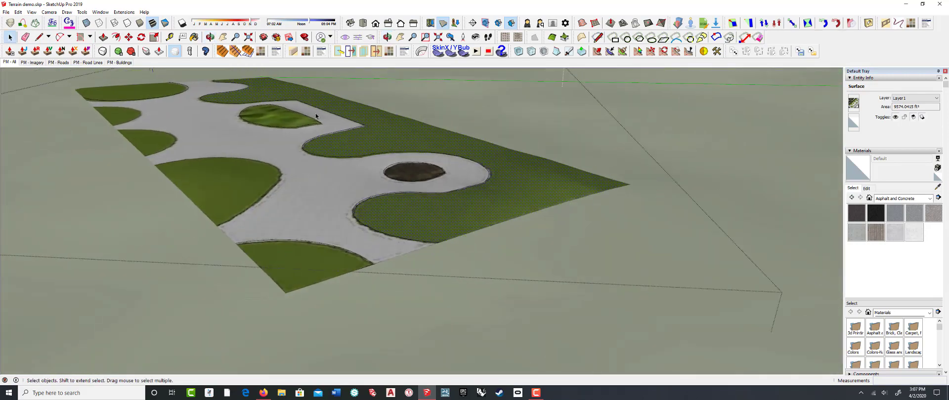
pyautogui.moveTo(312, 113); pyautogui.dragTo(413, 240, button='middle')
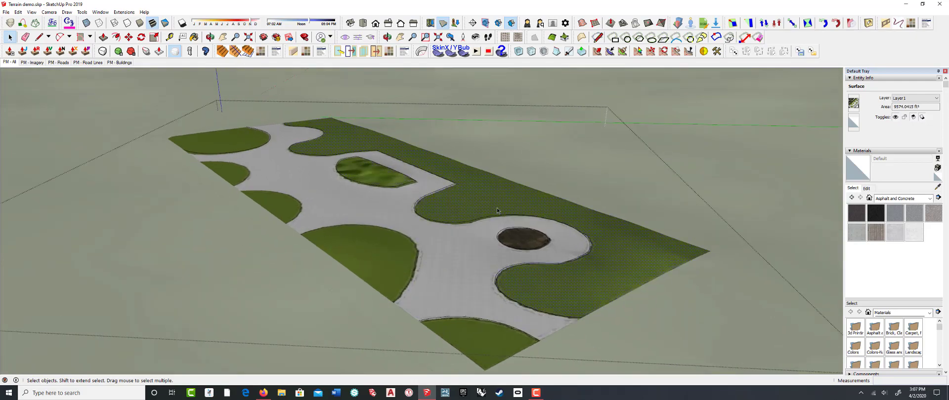
pyautogui.moveTo(497, 210); pyautogui.dragTo(424, 208, button='middle')
pyautogui.scroll(-8, 423, 207)
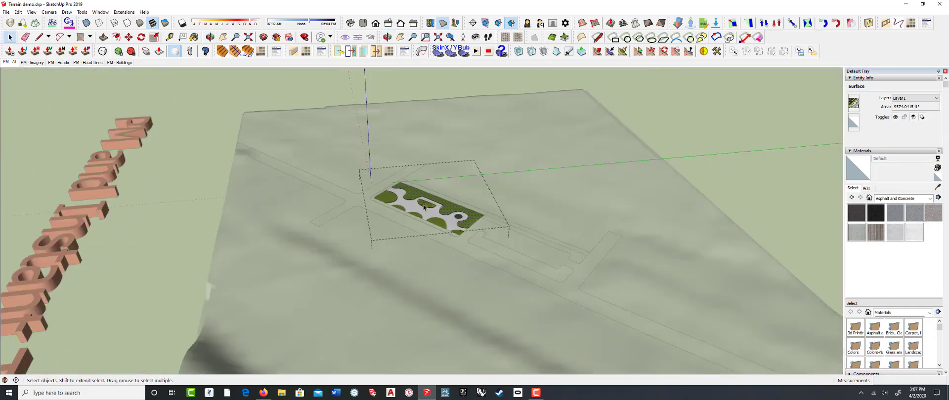
pyautogui.scroll(-3, 424, 207)
pyautogui.scroll(-4, 506, 160)
pyautogui.moveTo(507, 161); pyautogui.dragTo(489, 208, button='middle')
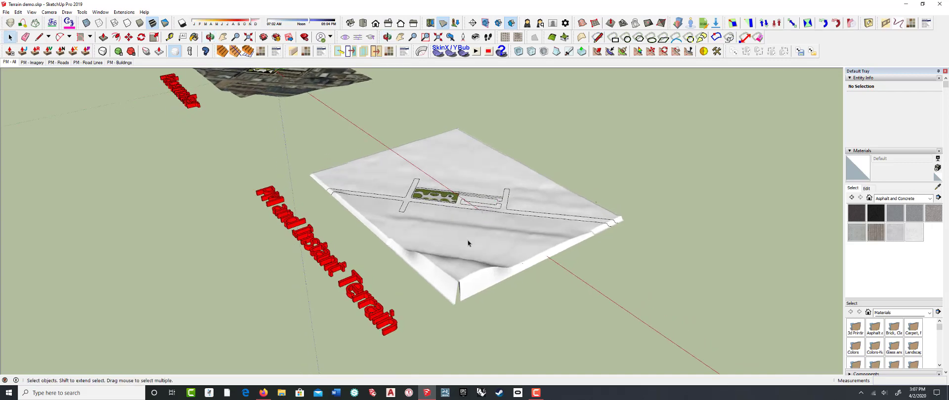
# - Inspect the draped park on the PM and Instant Terrain model and select its mesh group
pyautogui.scroll(2, 451, 181)
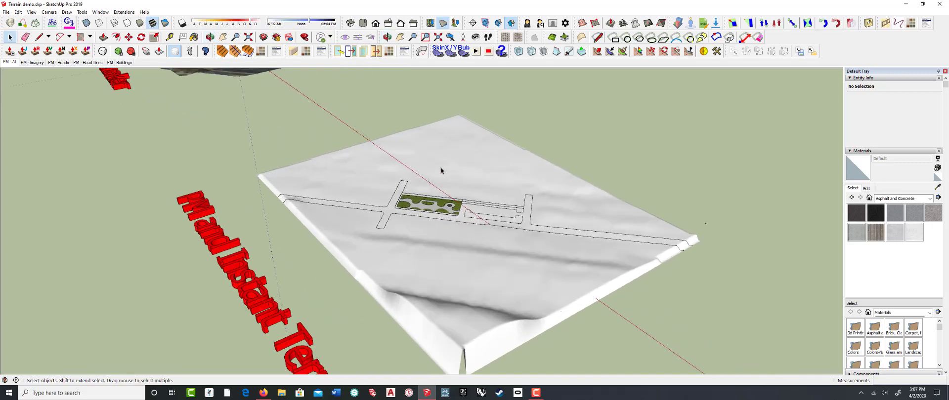
pyautogui.scroll(6, 433, 196)
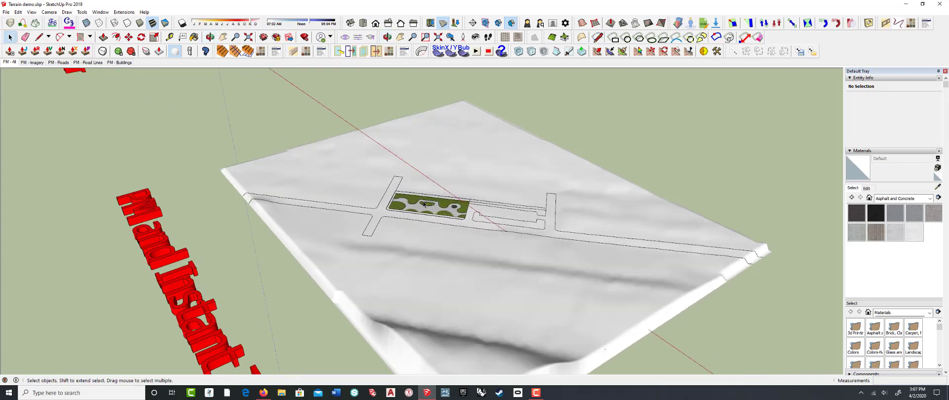
pyautogui.scroll(-3, 359, 212)
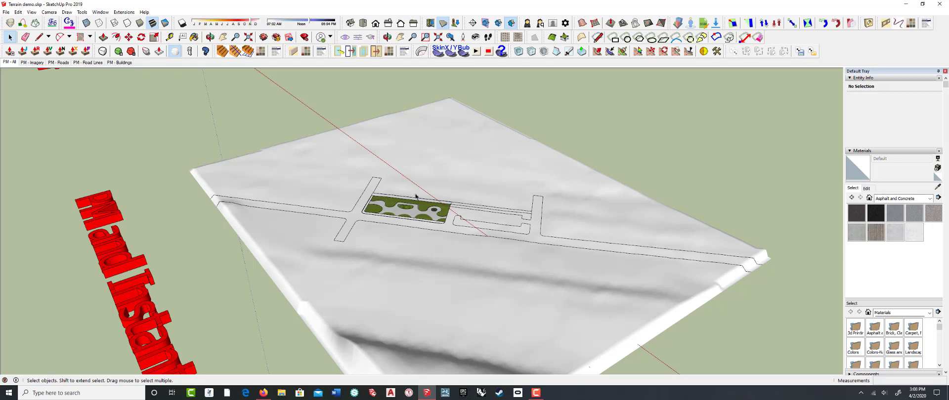
pyautogui.click(386, 204)
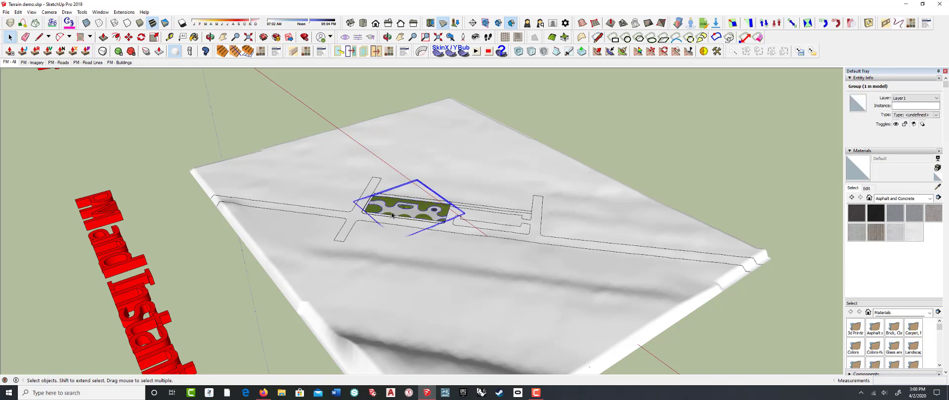
# - Delete the old flat layout's paving and large green bed from the park block on the Placemaker terrain
pyautogui.scroll(-5, 399, 210)
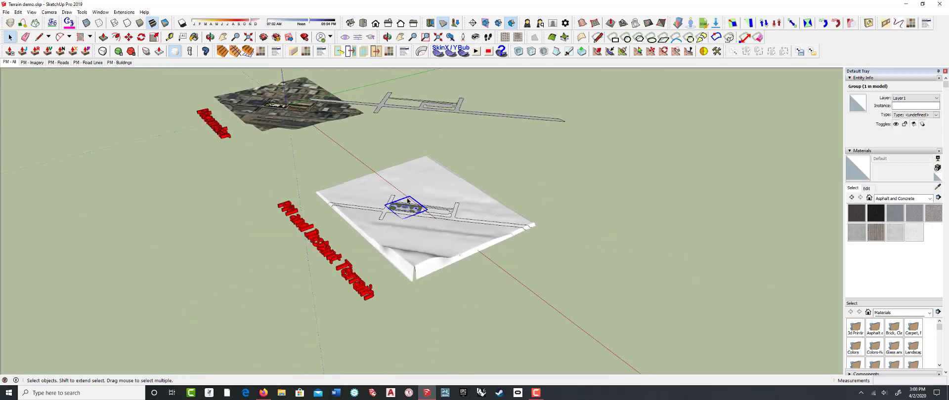
pyautogui.scroll(9, 262, 102)
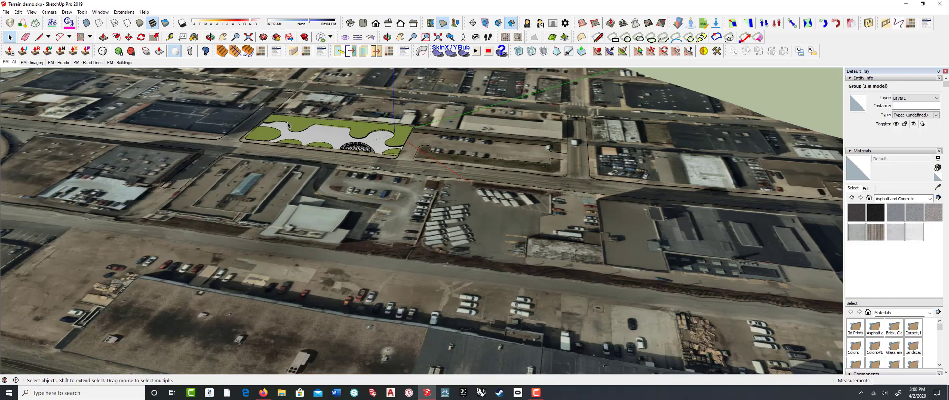
pyautogui.moveTo(285, 118); pyautogui.dragTo(312, 141, button='middle')
pyautogui.click(312, 138)
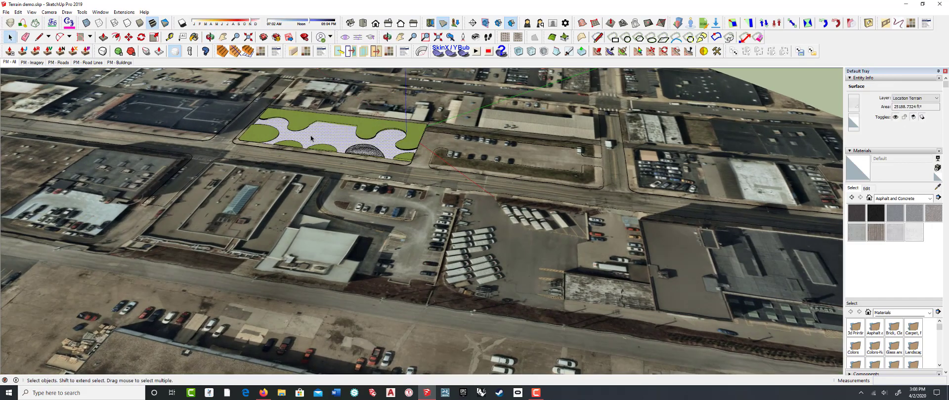
pyautogui.press('Delete')
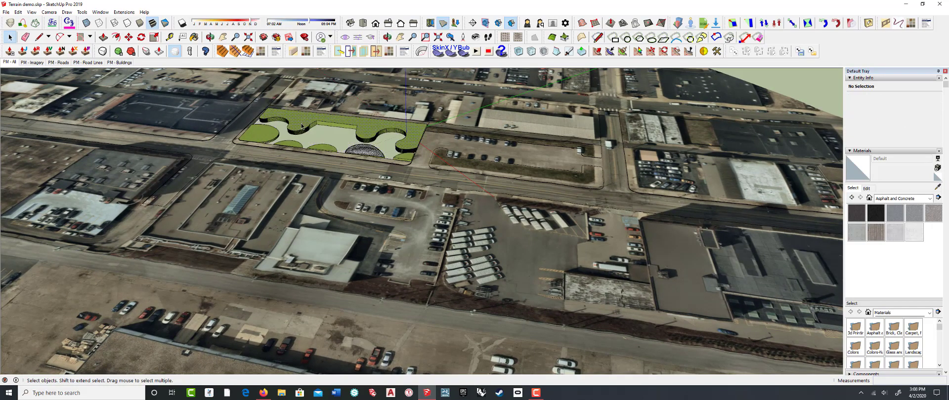
pyautogui.click(301, 123)
pyautogui.press('Delete')
# - Delete the old rounded corner planting bed and the half-round terraced feature from the Placemaker park block
pyautogui.doubleClick(267, 134)
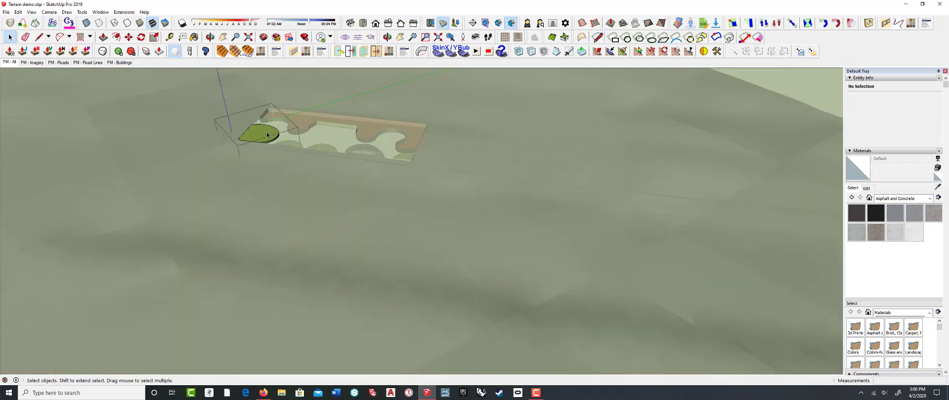
pyautogui.press('Escape')
pyautogui.press('Delete')
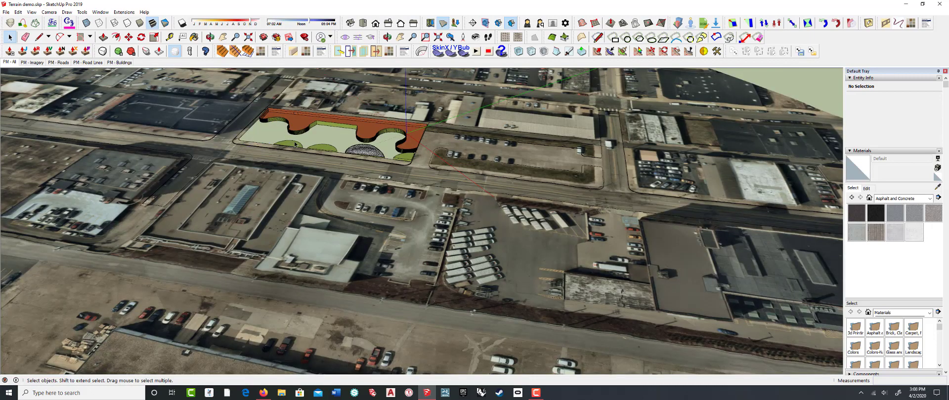
pyautogui.click(366, 150)
pyautogui.press('Delete')
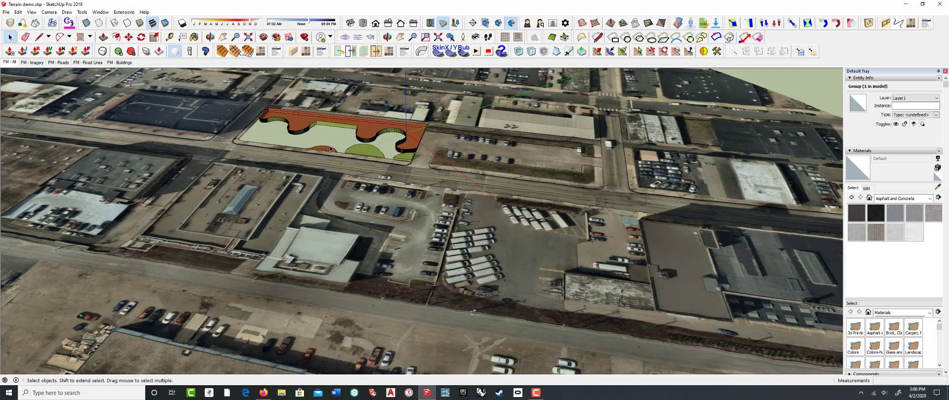
# - Delete the remaining brown bed surface along the back of the Placemaker park block and clear the selection
pyautogui.click(364, 140)
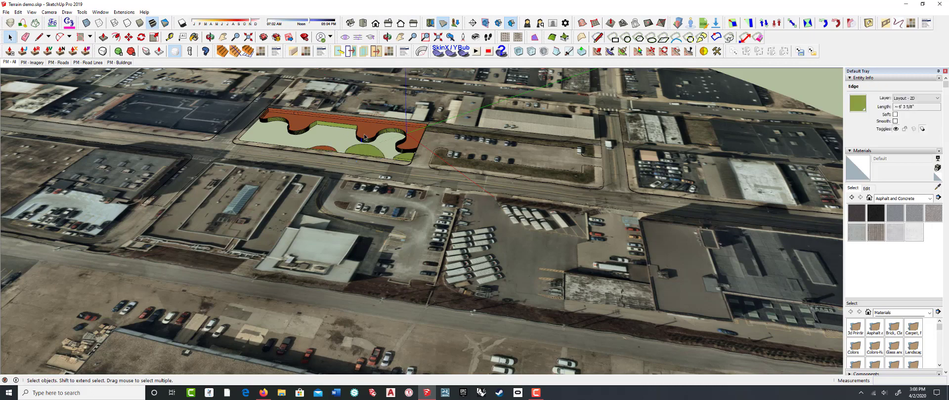
pyautogui.hotkey('ctrl', 'a')
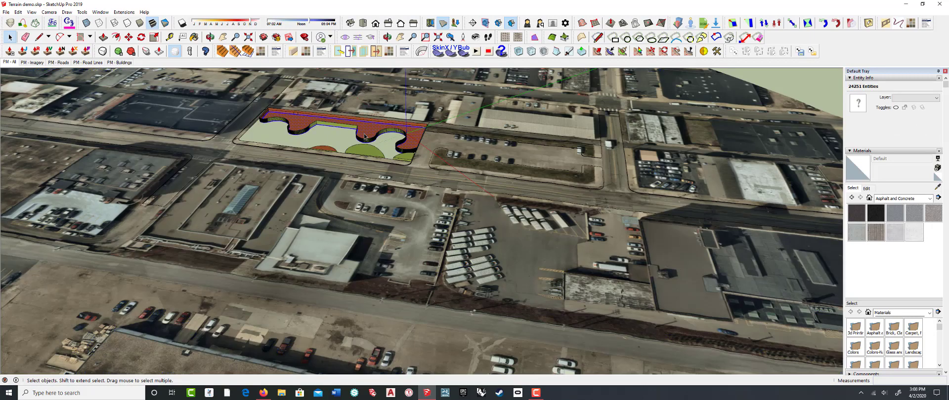
pyautogui.press('Delete')
pyautogui.hotkey('ctrl', 'a')
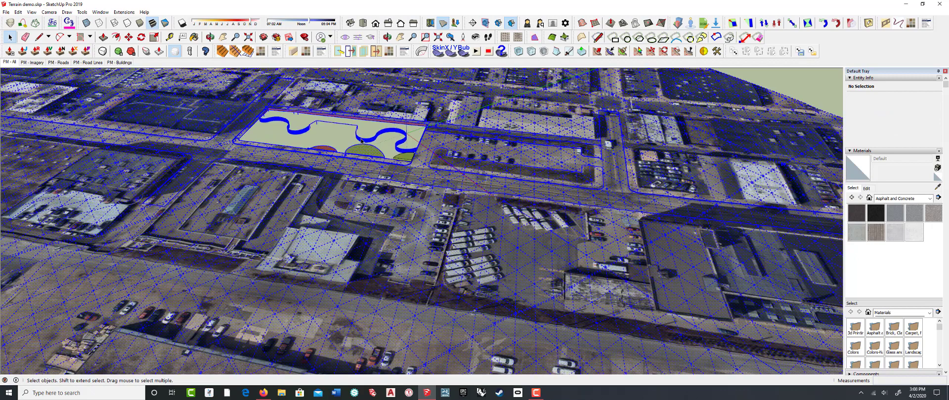
pyautogui.hotkey('ctrl', 't')
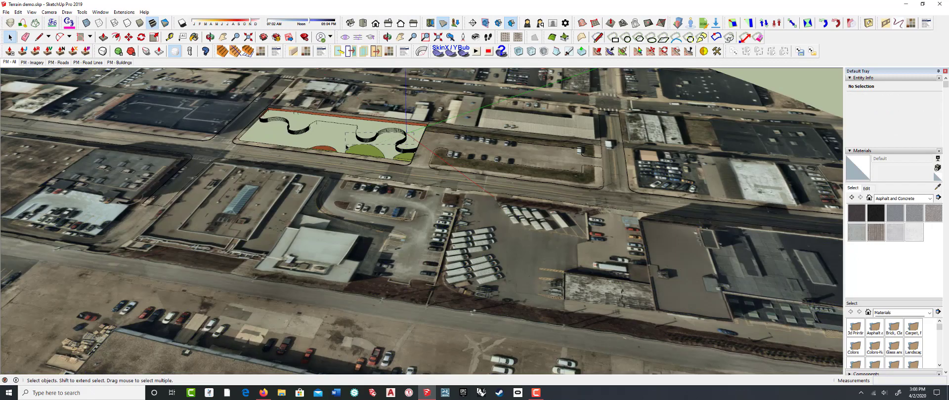
# - Copy the draped park mesh group by its back corner from the PM and Instant Terrain model onto the Placemaker terrain's park block
pyautogui.scroll(-10, 341, 143)
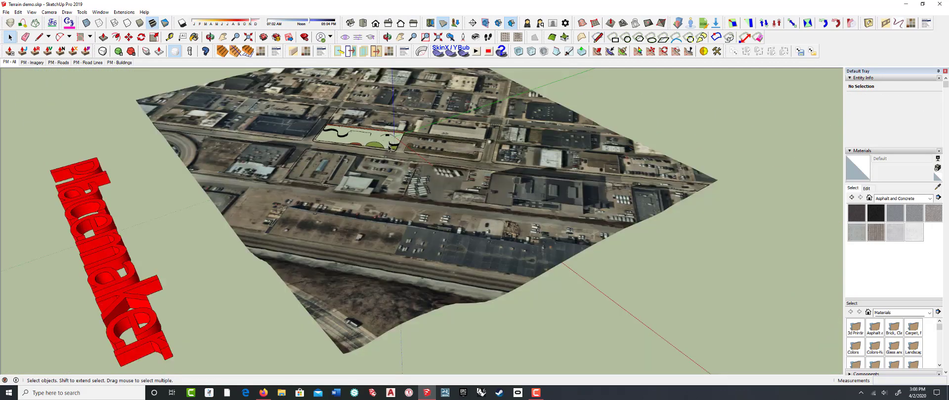
pyautogui.moveTo(355, 141); pyautogui.dragTo(368, 135, button='middle')
pyautogui.scroll(-6, 376, 143)
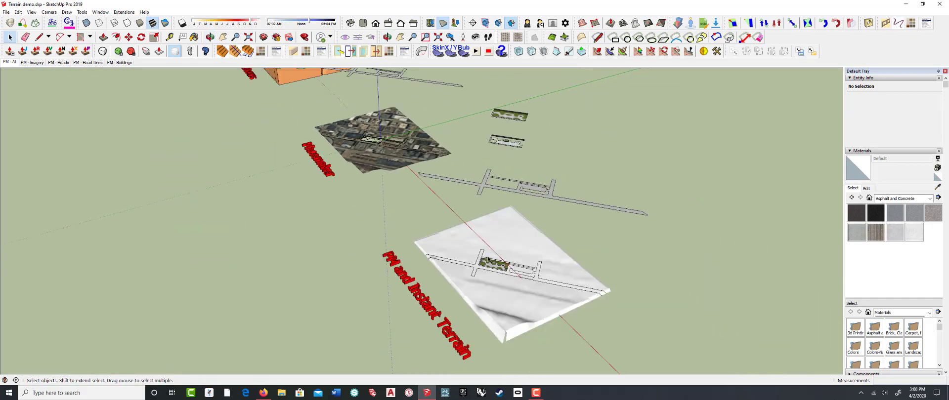
pyautogui.click(486, 264)
pyautogui.scroll(10, 482, 259)
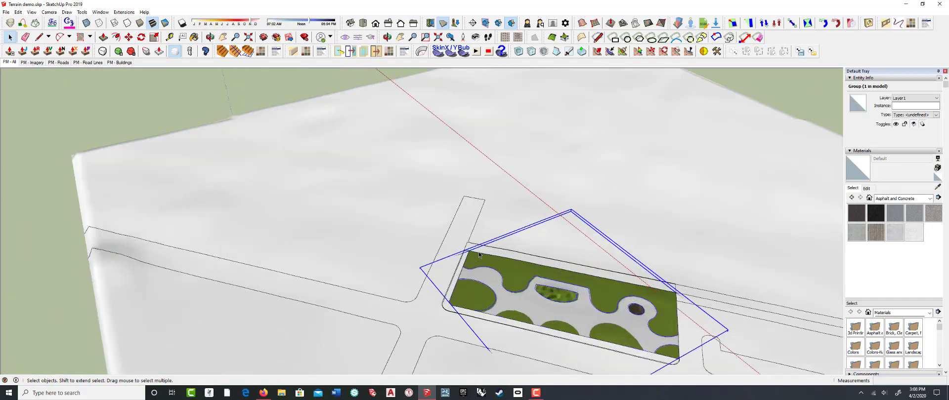
pyautogui.press('m')
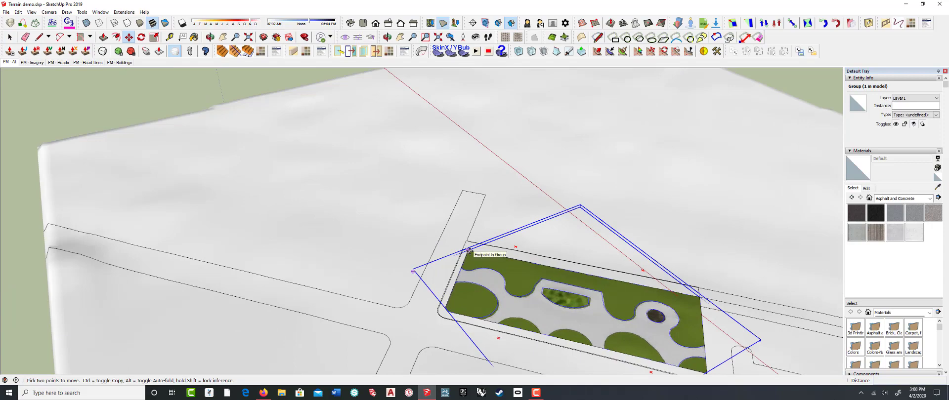
pyautogui.click(468, 250)
pyautogui.press('ctrl')
pyautogui.scroll(-5, 467, 208)
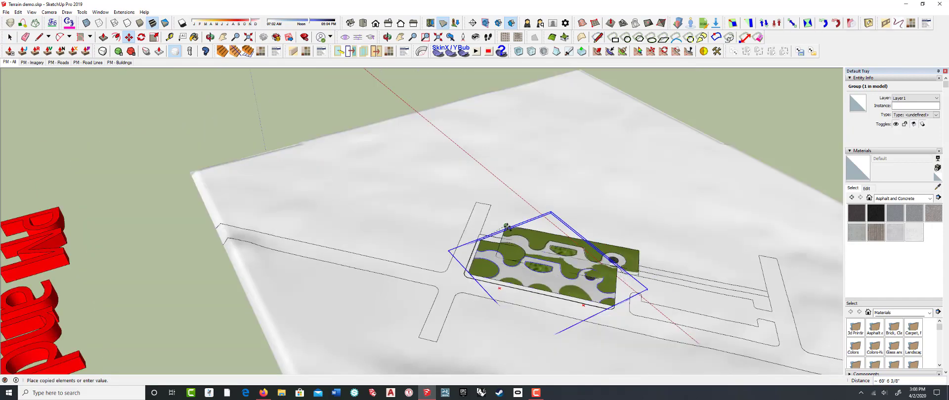
pyautogui.scroll(-3, 508, 229)
pyautogui.scroll(5, 376, 114)
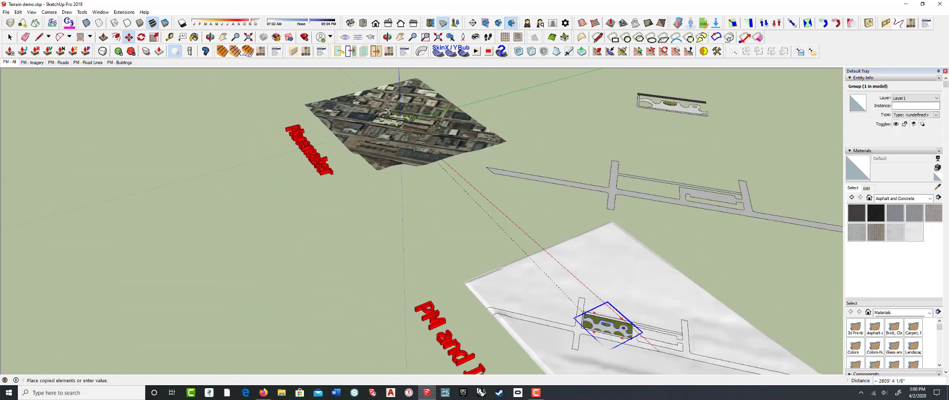
pyautogui.scroll(4, 370, 114)
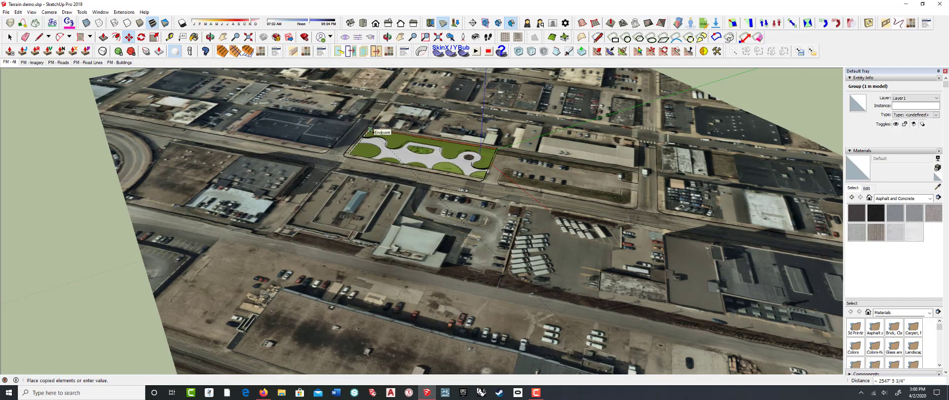
# - Move the copied park mesh about 3' 7" so its corner lines up with the street corner, and check its fit from low angles
pyautogui.scroll(5, 347, 150)
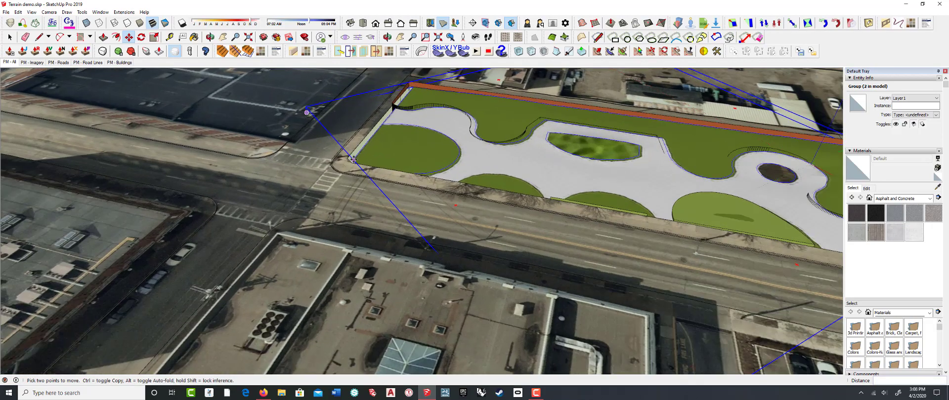
pyautogui.click(353, 159)
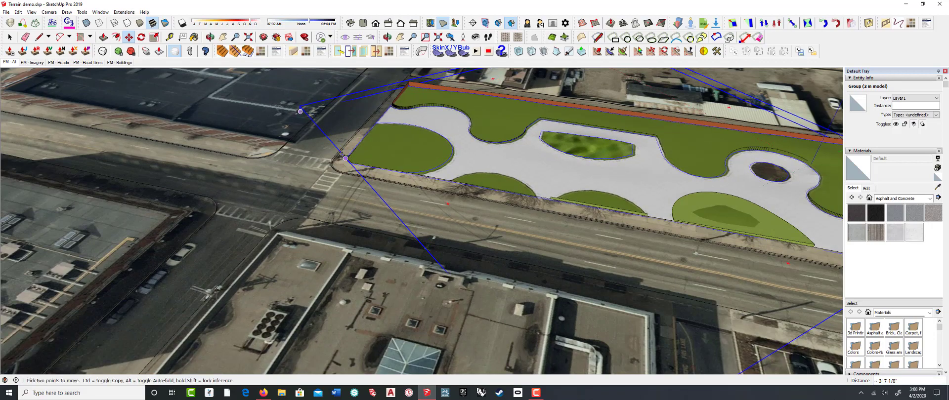
pyautogui.moveTo(346, 158); pyautogui.dragTo(242, 102, button='middle')
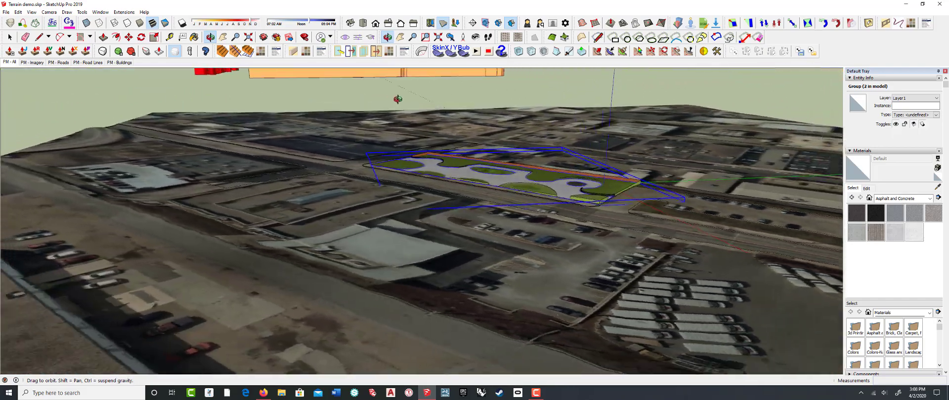
pyautogui.moveTo(398, 98); pyautogui.dragTo(260, 189, button='middle')
# - Select and remove the leftover old bed edges and faces around the copied park mesh
pyautogui.press('space')
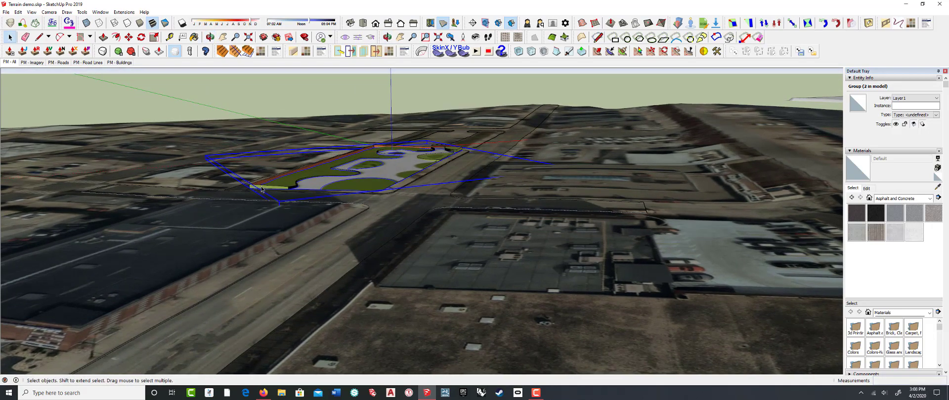
pyautogui.click(262, 189)
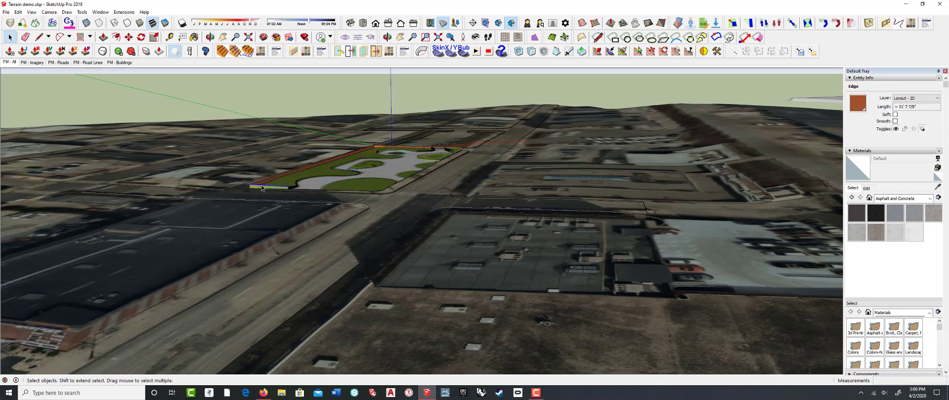
pyautogui.click(259, 189)
pyautogui.moveTo(257, 186); pyautogui.dragTo(398, 202, button='middle')
# - Survey the Placemaker park block and all three terrains with the flat layouts above them
pyautogui.scroll(-10, 398, 201)
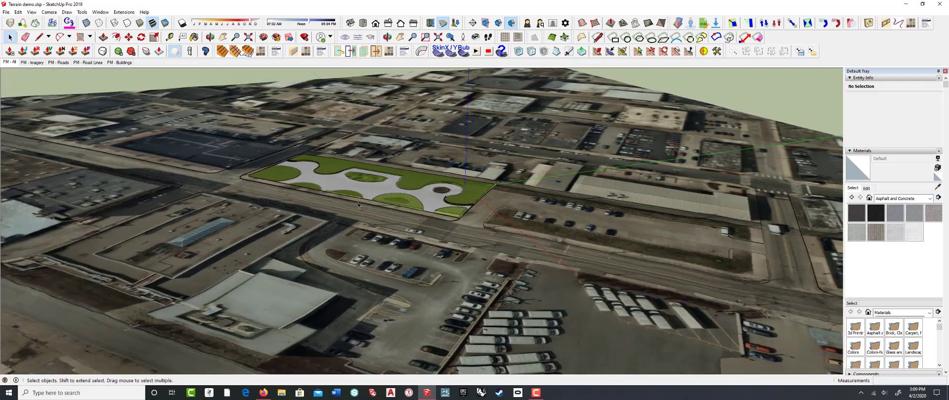
pyautogui.scroll(-5, 355, 181)
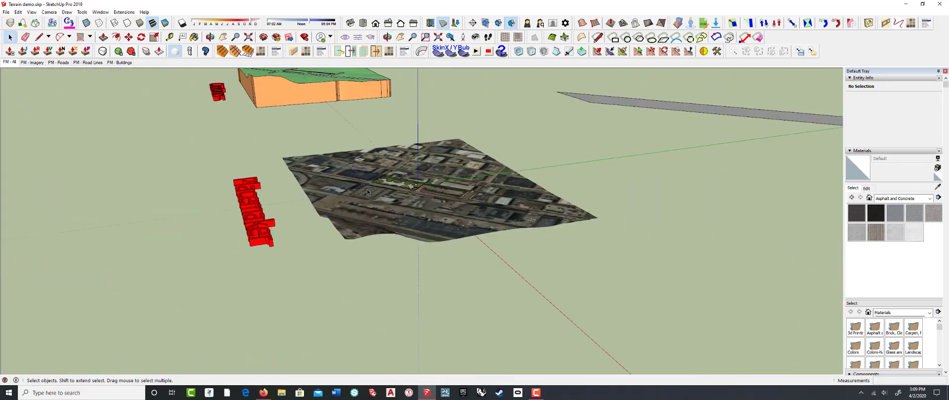
pyautogui.moveTo(355, 181); pyautogui.dragTo(429, 225, button='middle')
pyautogui.scroll(-3, 400, 206)
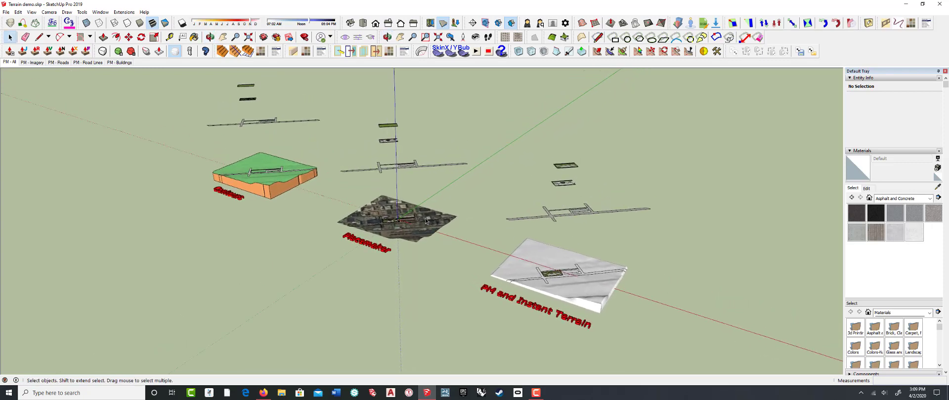